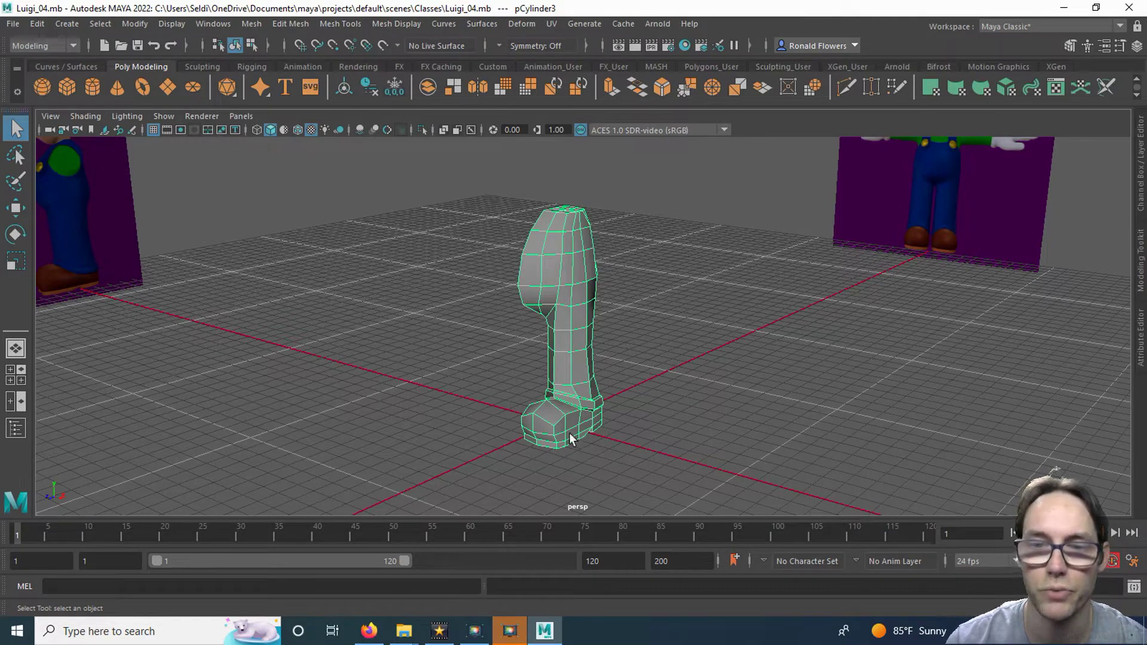
pyautogui.keyDown('alt'); pyautogui.moveTo(603, 421); pyautogui.dragTo(647, 428); pyautogui.keyUp('alt')
pyautogui.click(647, 429)
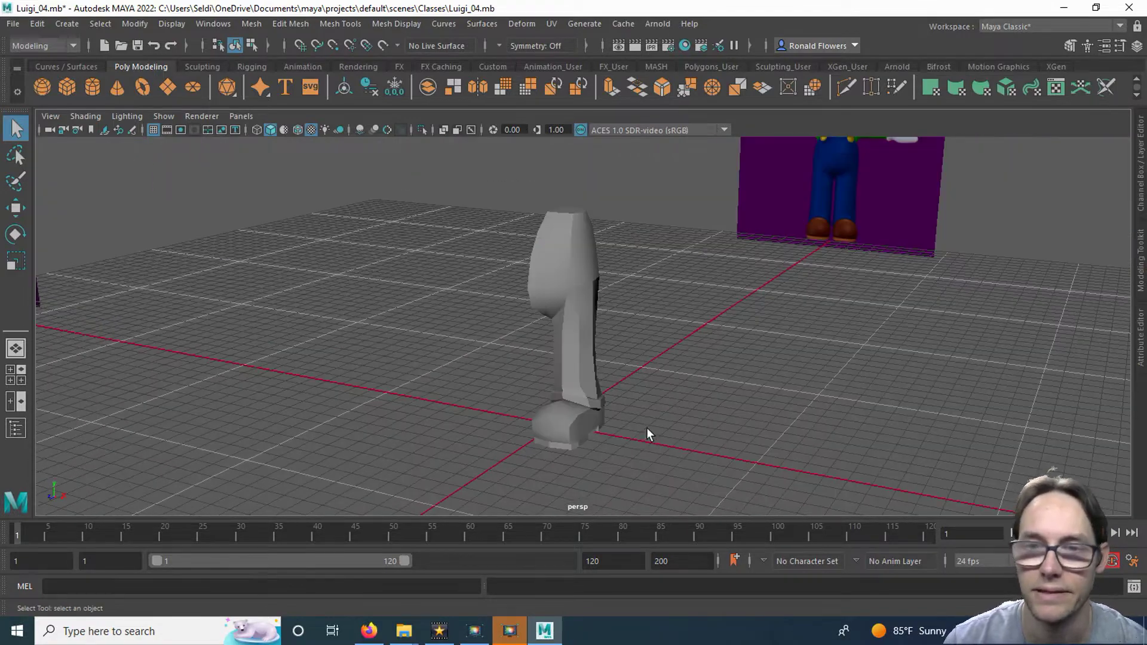
pyautogui.keyDown('alt'); pyautogui.moveTo(689, 337); pyautogui.dragTo(617, 407, button='middle'); pyautogui.keyUp('alt')
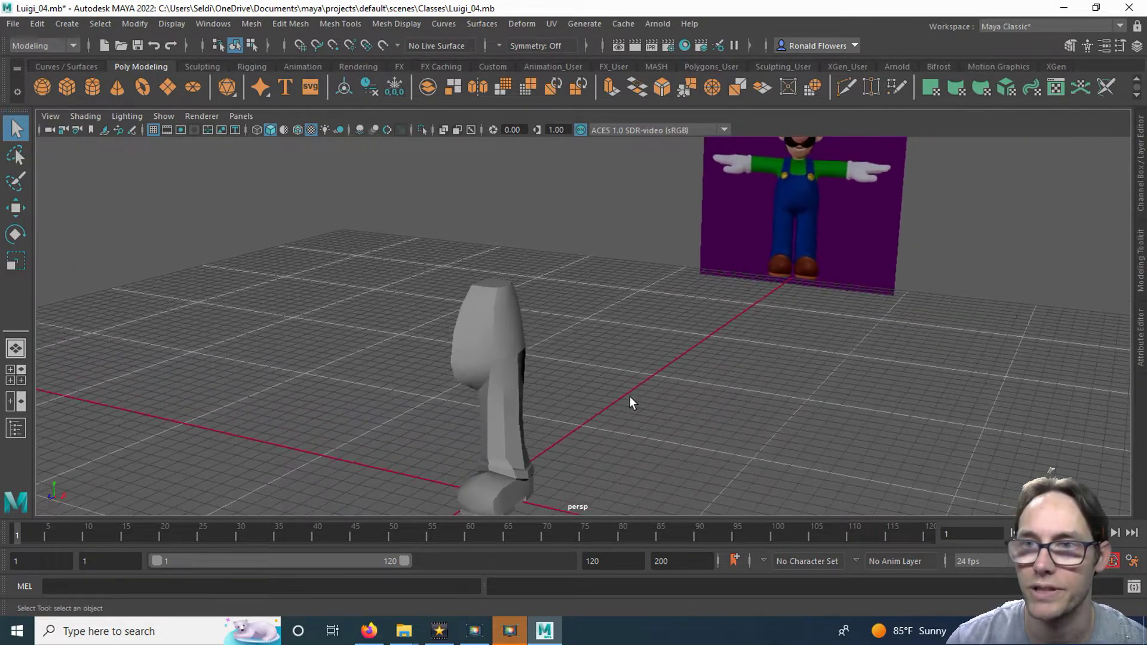
pyautogui.keyDown('alt'); pyautogui.moveTo(740, 243); pyautogui.dragTo(526, 398); pyautogui.keyUp('alt')
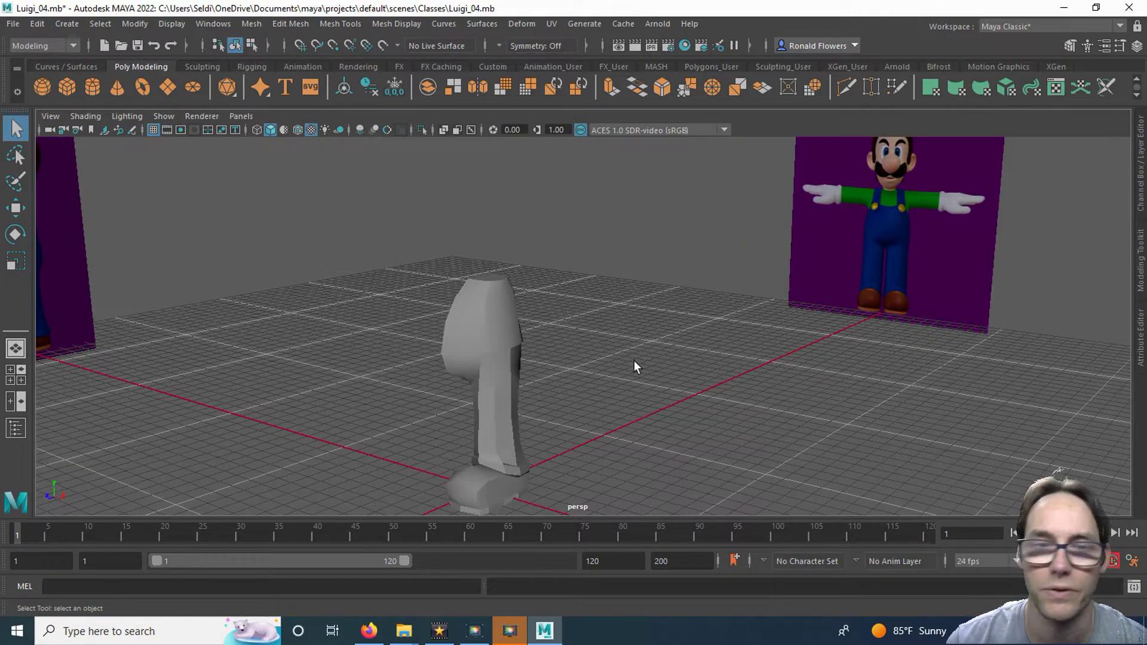
# Save the current scene, and save a new version of it as Luigi_05.mb.
pyautogui.click(17, 24)
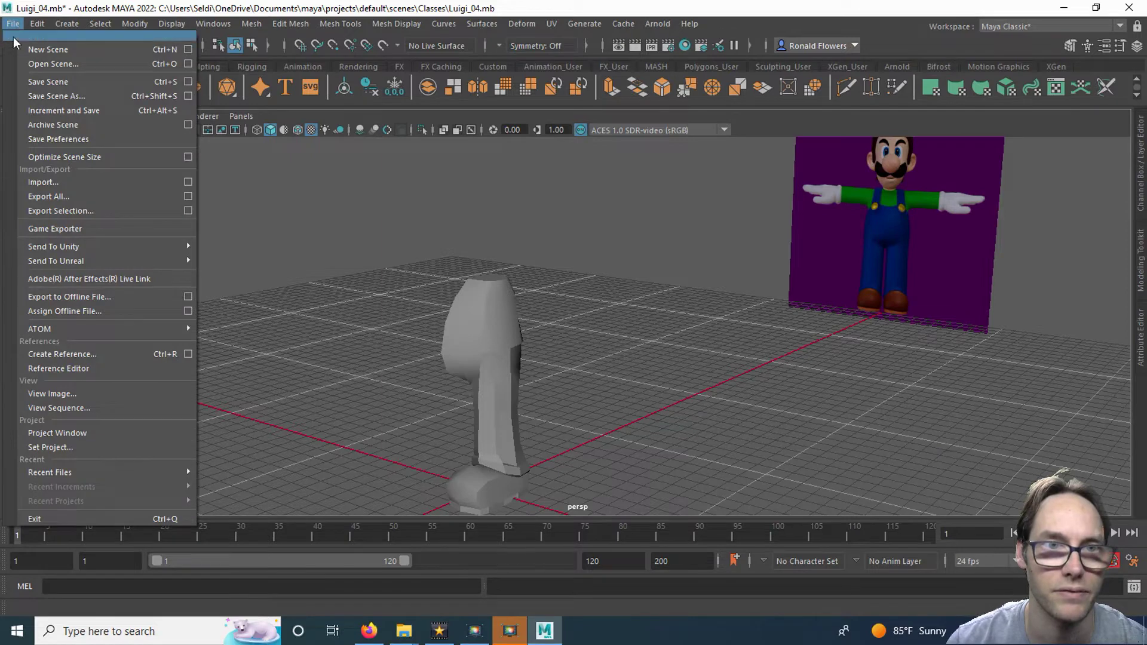
pyautogui.click(23, 85)
pyautogui.click(7, 27)
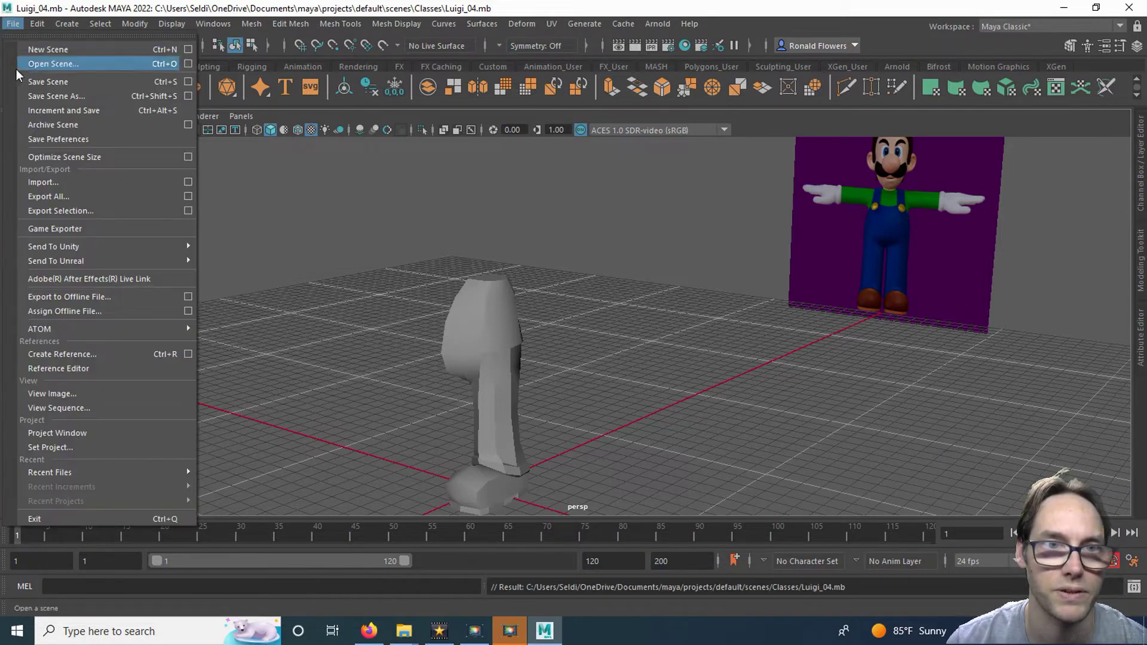
pyautogui.click(26, 97)
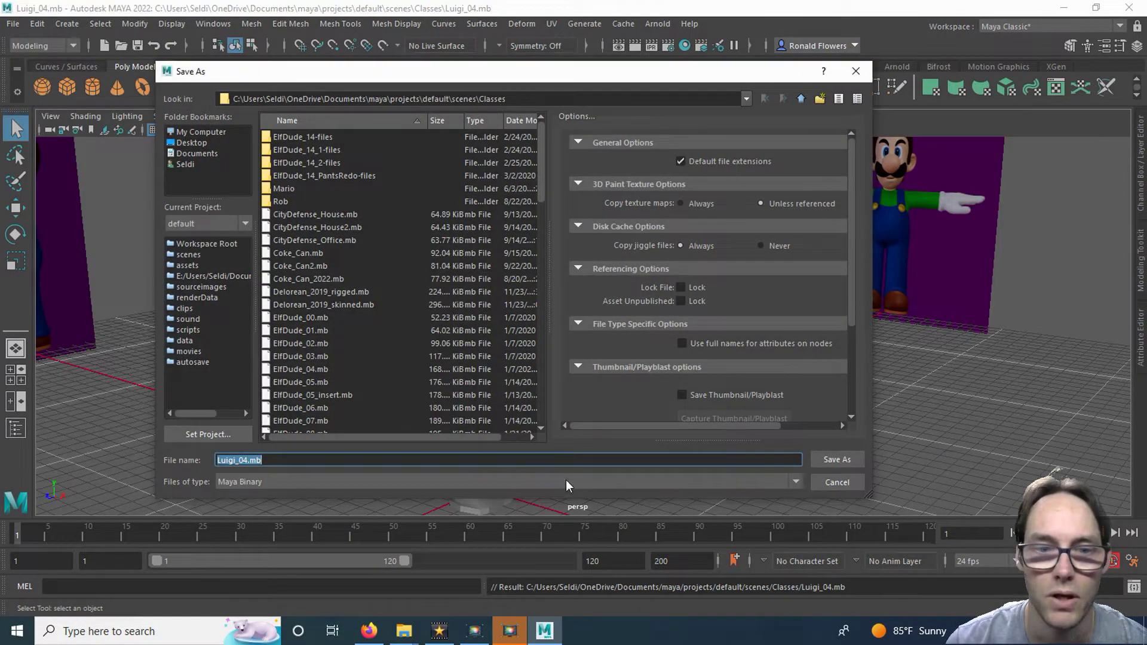
pyautogui.click(371, 461)
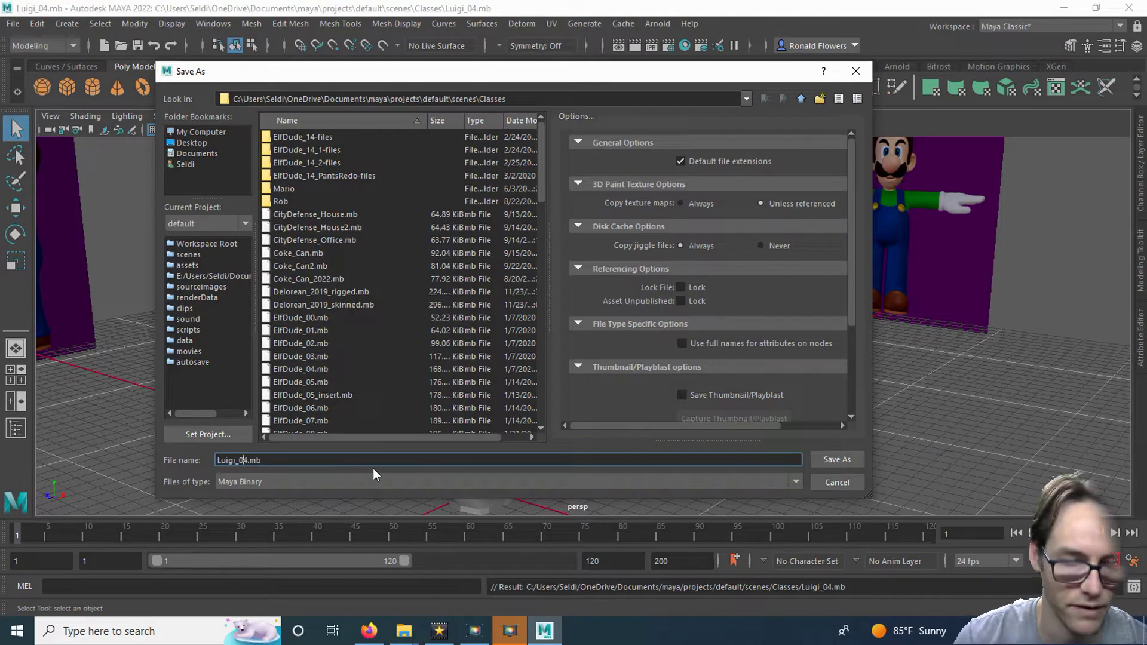
pyautogui.press('Delete')
pyautogui.write('5')
pyautogui.press('Return')
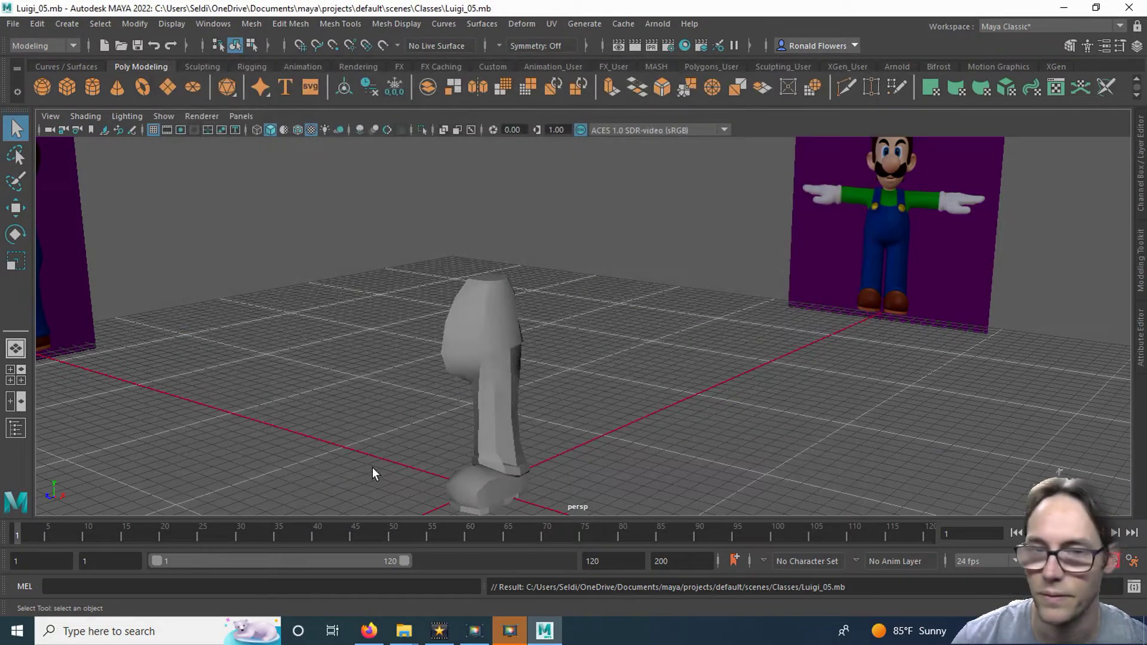
# Create a polygon cylinder and place it over the reference's green sleeve in the front view, at about X 29.93, Y 96.856.
pyautogui.click(475, 367)
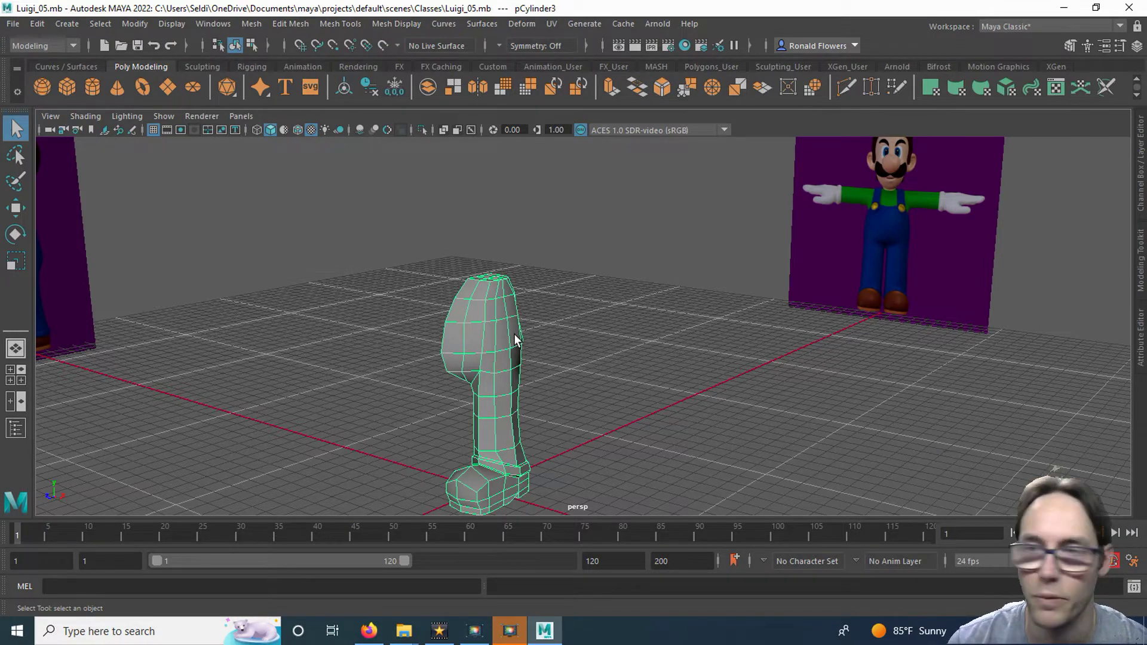
pyautogui.keyDown('alt'); pyautogui.moveTo(508, 380); pyautogui.dragTo(573, 378); pyautogui.keyUp('alt')
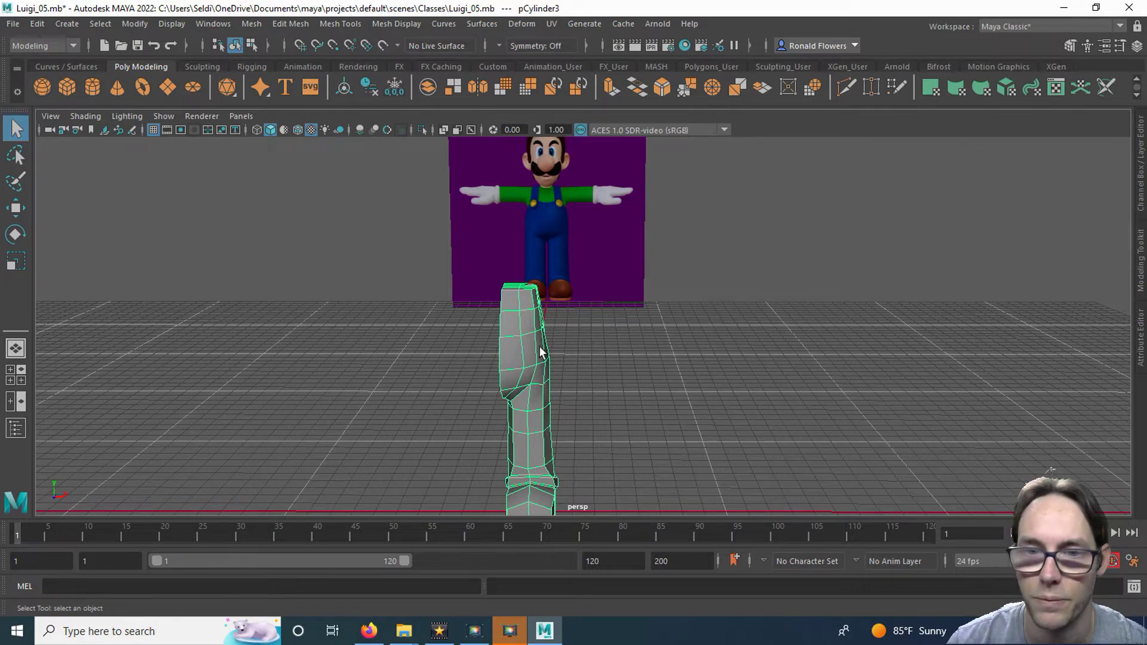
pyautogui.press('space')
pyautogui.press('space')
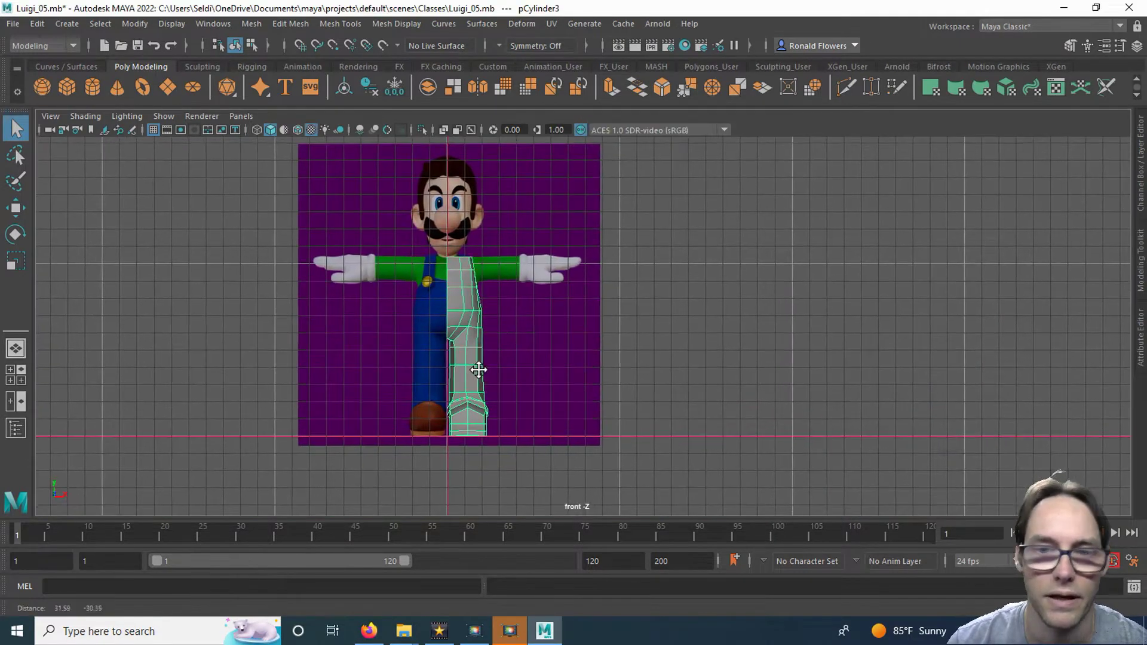
pyautogui.click(93, 87)
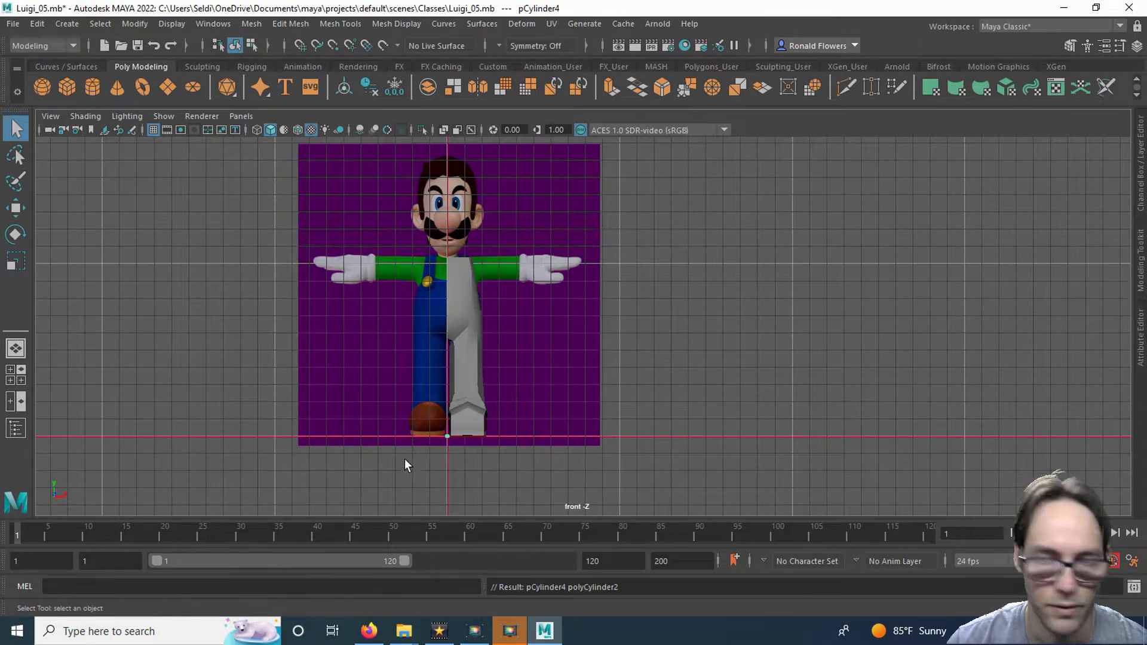
pyautogui.press('w')
pyautogui.moveTo(448, 429); pyautogui.dragTo(501, 270)
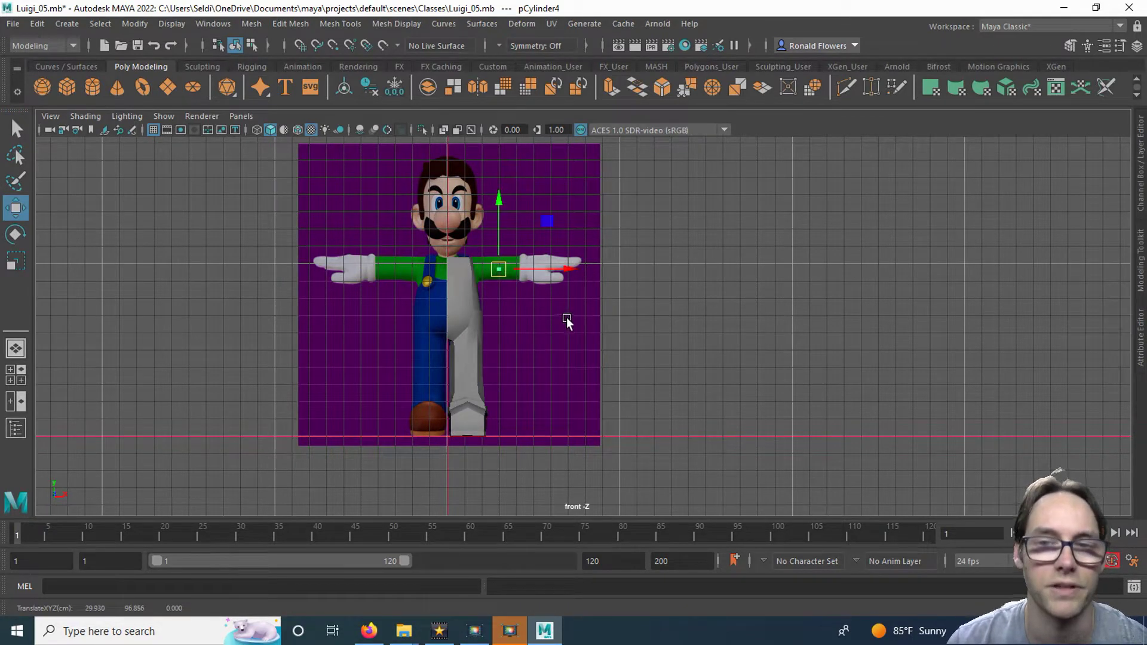
# Set the new cylinder's Rotate Z to 90 so it lies along the arm.
pyautogui.scroll(8, 547, 326)
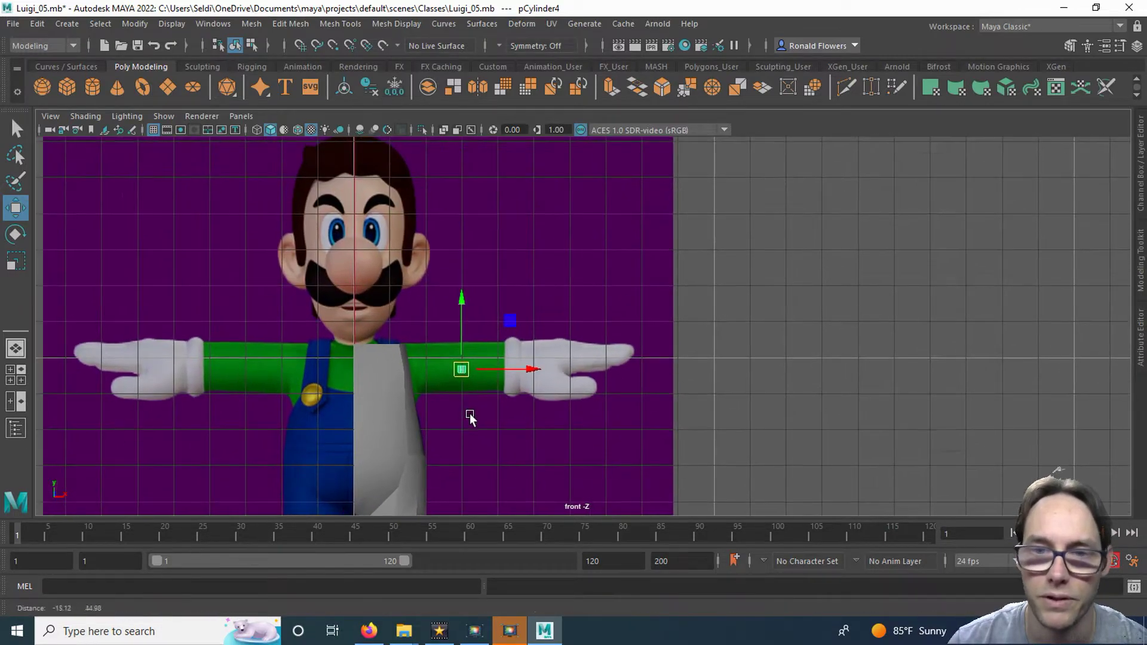
pyautogui.scroll(3, 442, 433)
pyautogui.keyDown('alt'); pyautogui.moveTo(440, 436); pyautogui.dragTo(558, 341, button='middle'); pyautogui.keyUp('alt')
pyautogui.scroll(1, 544, 364)
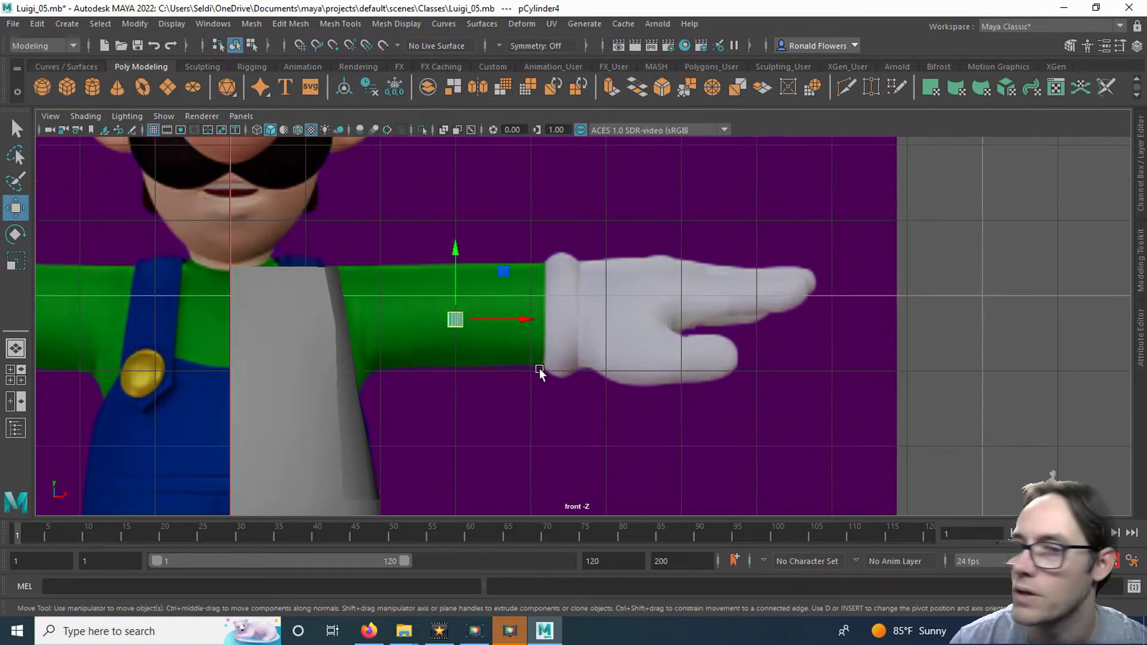
pyautogui.click(1142, 192)
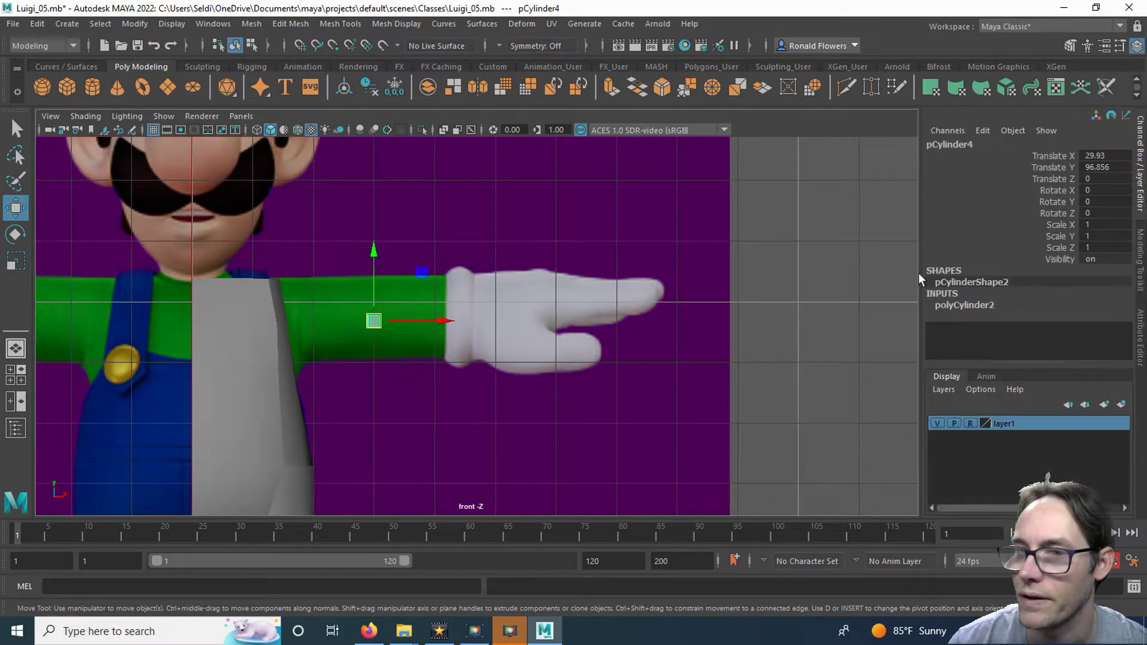
pyautogui.click(960, 306)
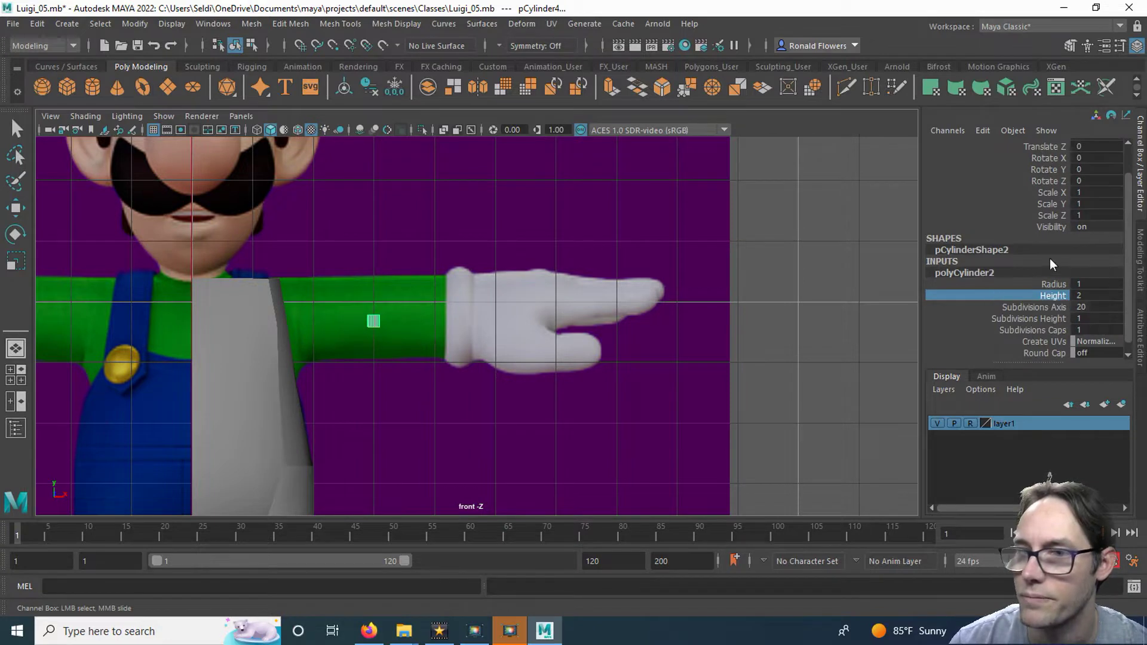
pyautogui.scroll(2, 1046, 267)
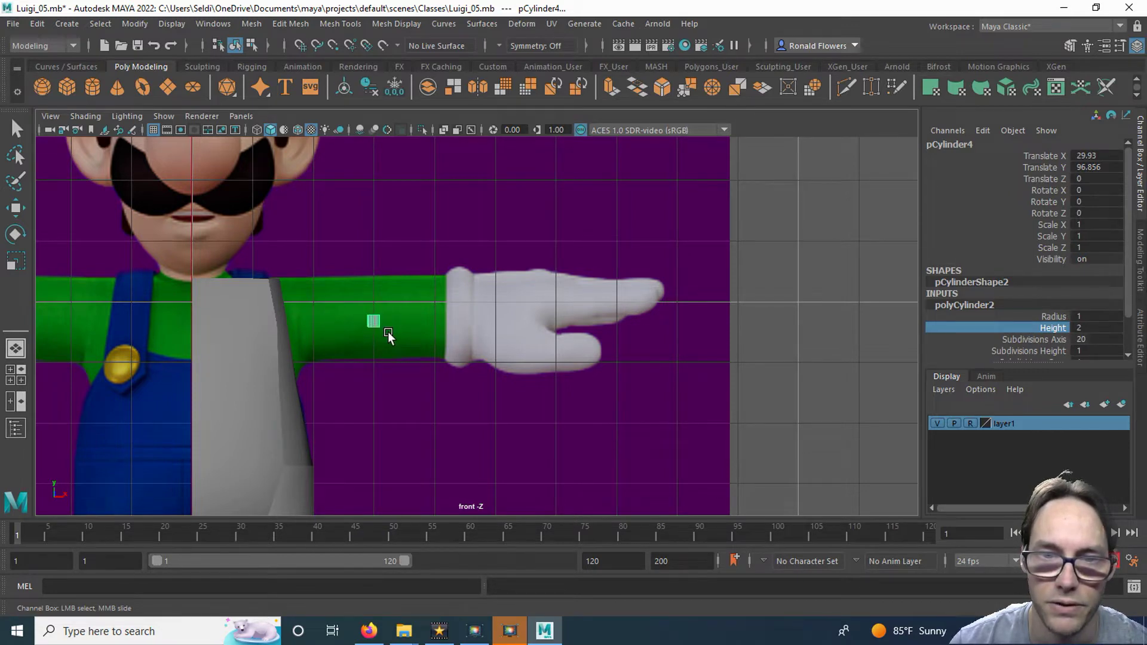
pyautogui.scroll(2, 388, 332)
pyautogui.scroll(3, 236, 363)
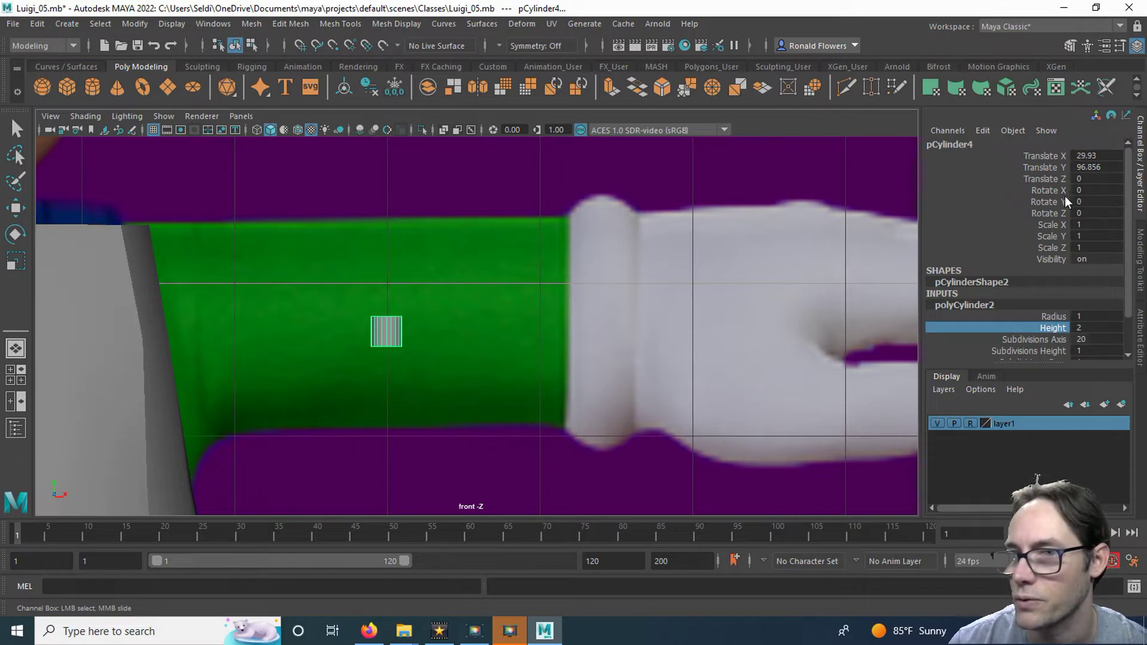
pyautogui.click(1053, 214)
pyautogui.doubleClick(1115, 213)
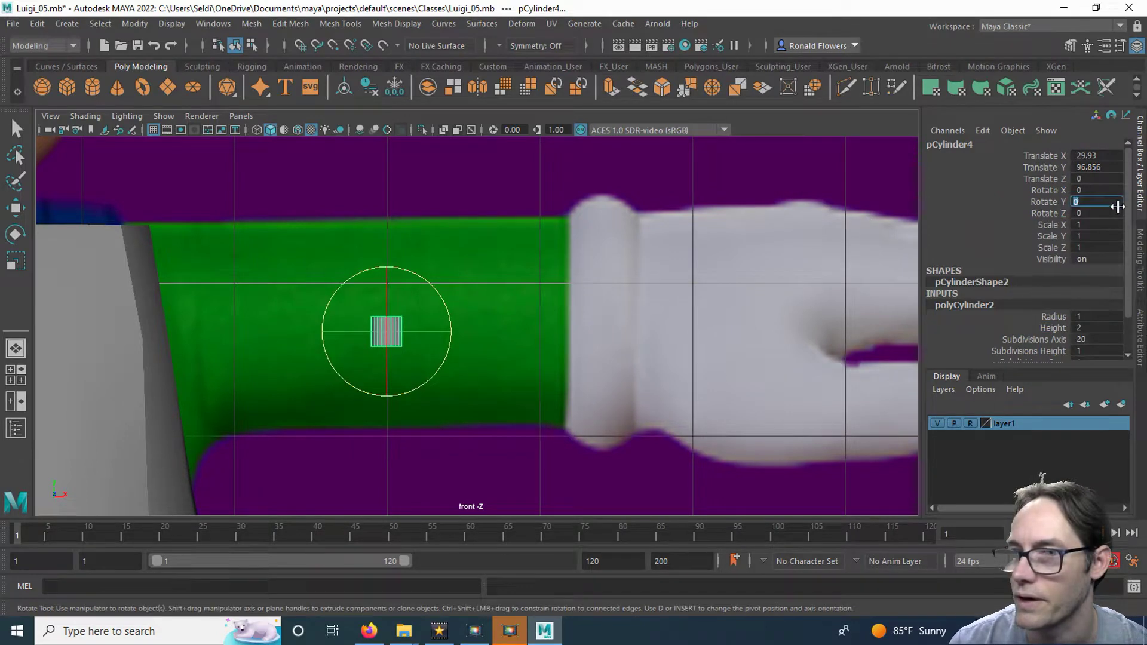
pyautogui.write('90')
pyautogui.press('Return')
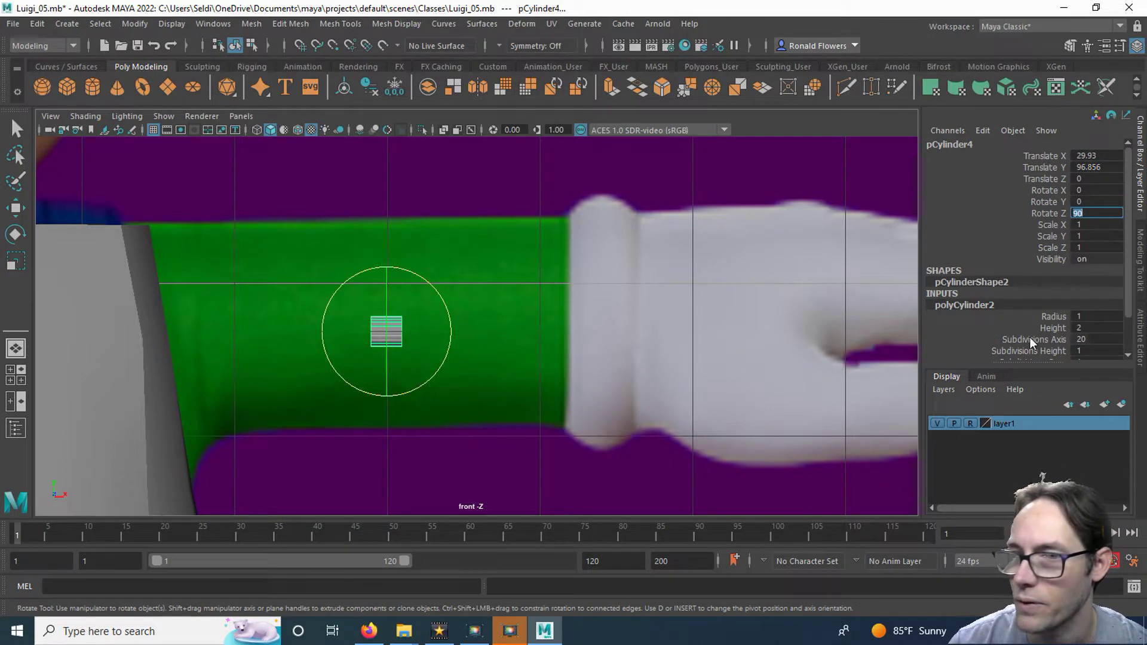
# Adjust the arm cylinder's radius to 6.7 and its height to 29.7 to fit the reference sleeve.
pyautogui.scroll(-1, 1004, 290)
pyautogui.scroll(-1, 1016, 278)
pyautogui.click(1056, 275)
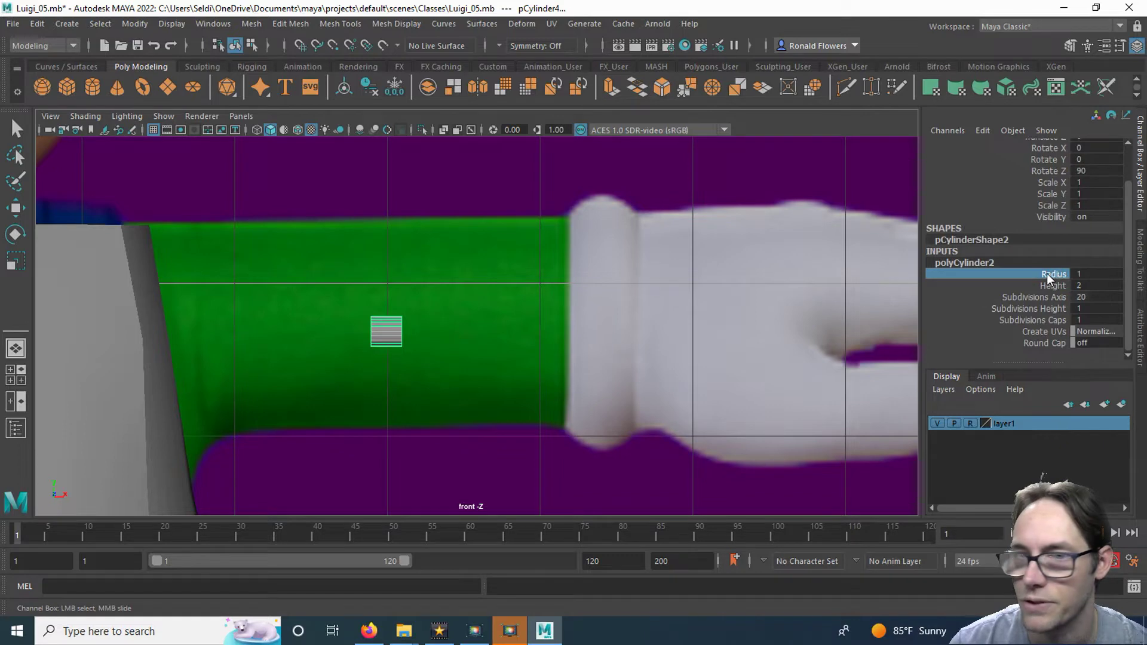
pyautogui.moveTo(553, 294); pyautogui.dragTo(600, 285, button='middle')
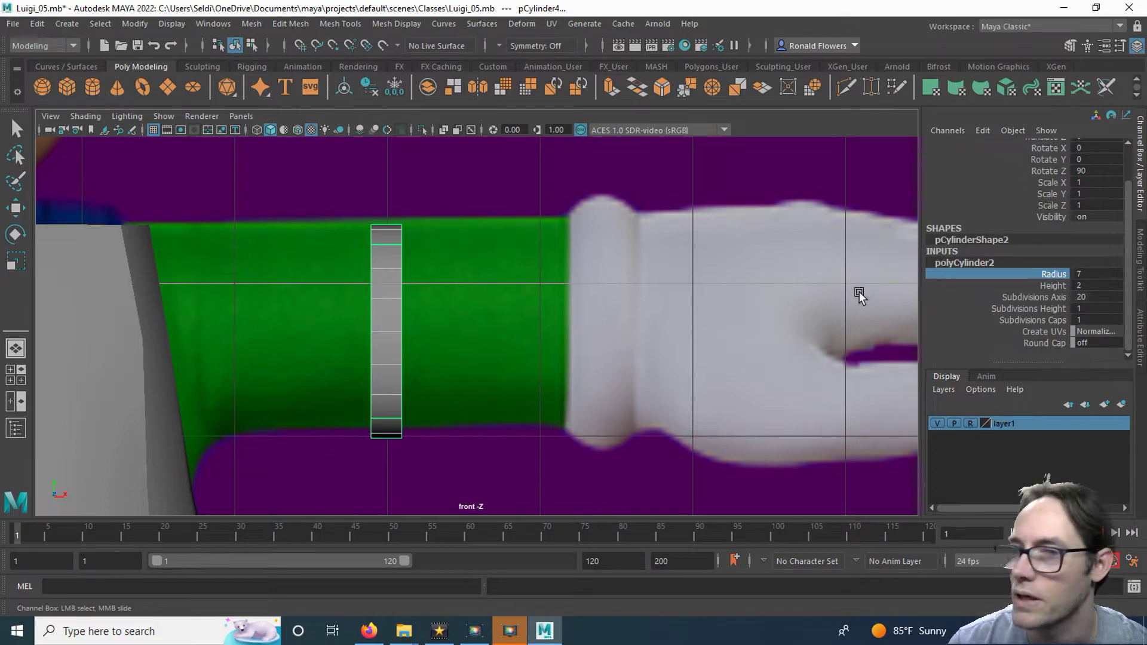
pyautogui.moveTo(748, 315); pyautogui.dragTo(747, 318, button='middle')
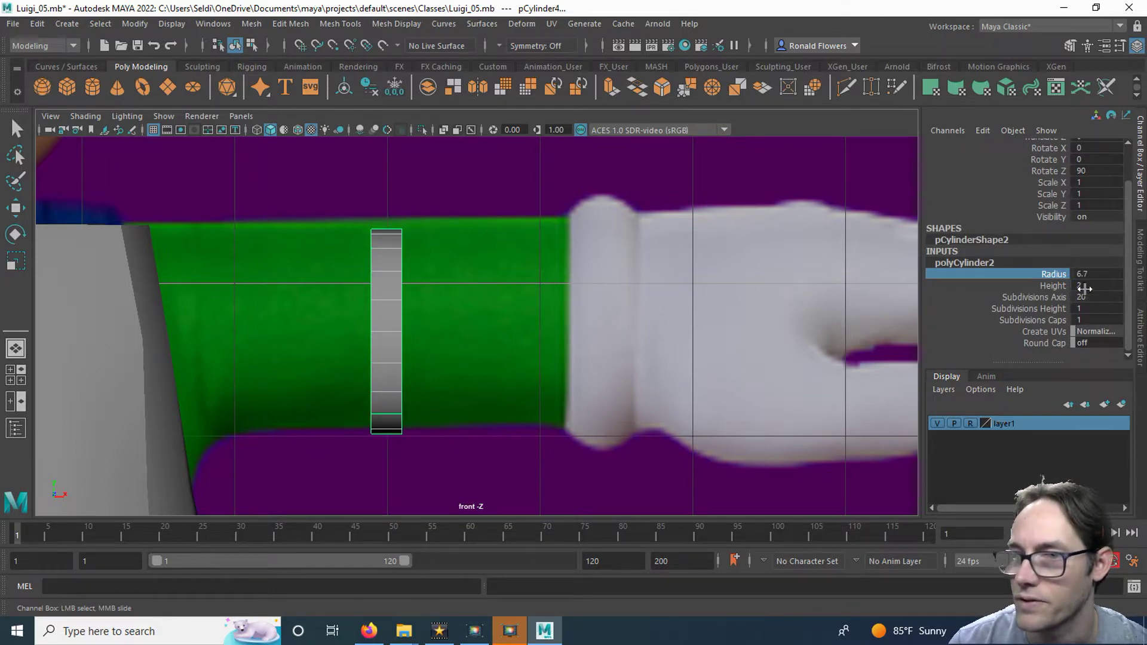
pyautogui.click(1059, 288)
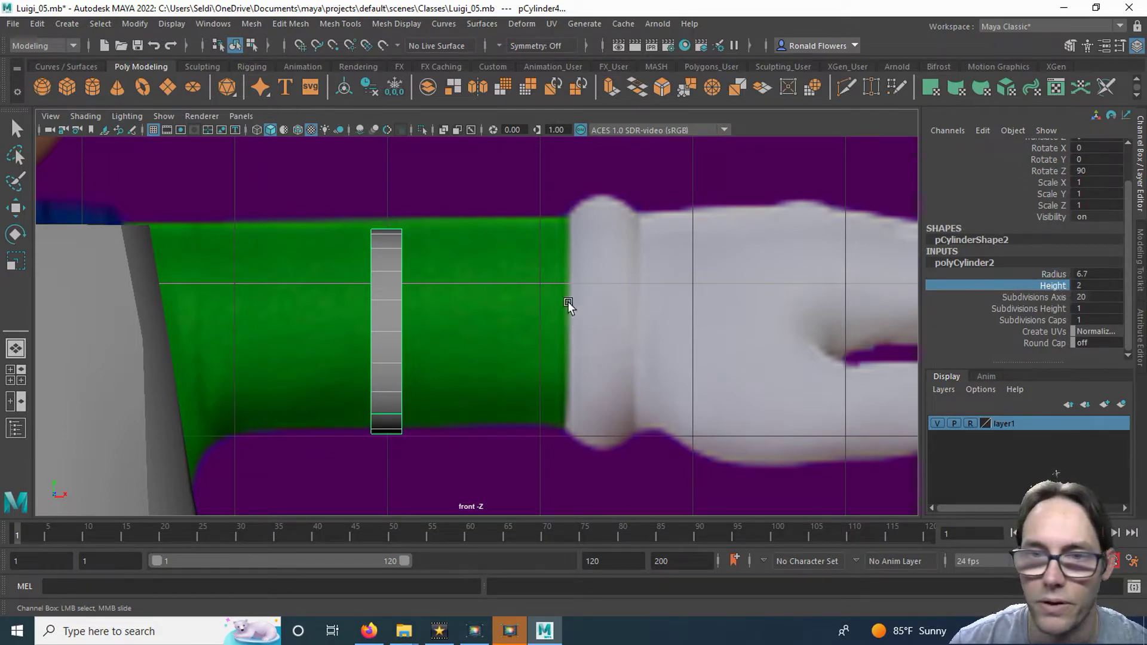
pyautogui.moveTo(561, 299); pyautogui.dragTo(760, 292, button='middle')
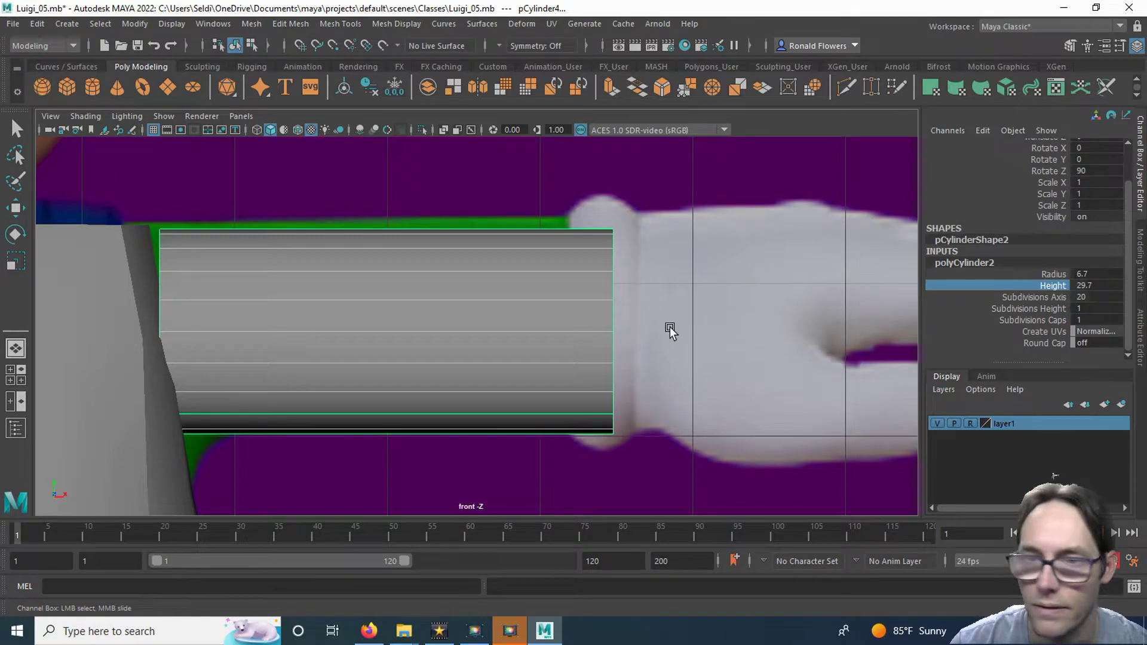
# Move the arm cylinder in depth beside the torso's shoulder in the perspective view, to about Translate Z -24.281.
pyautogui.press('space')
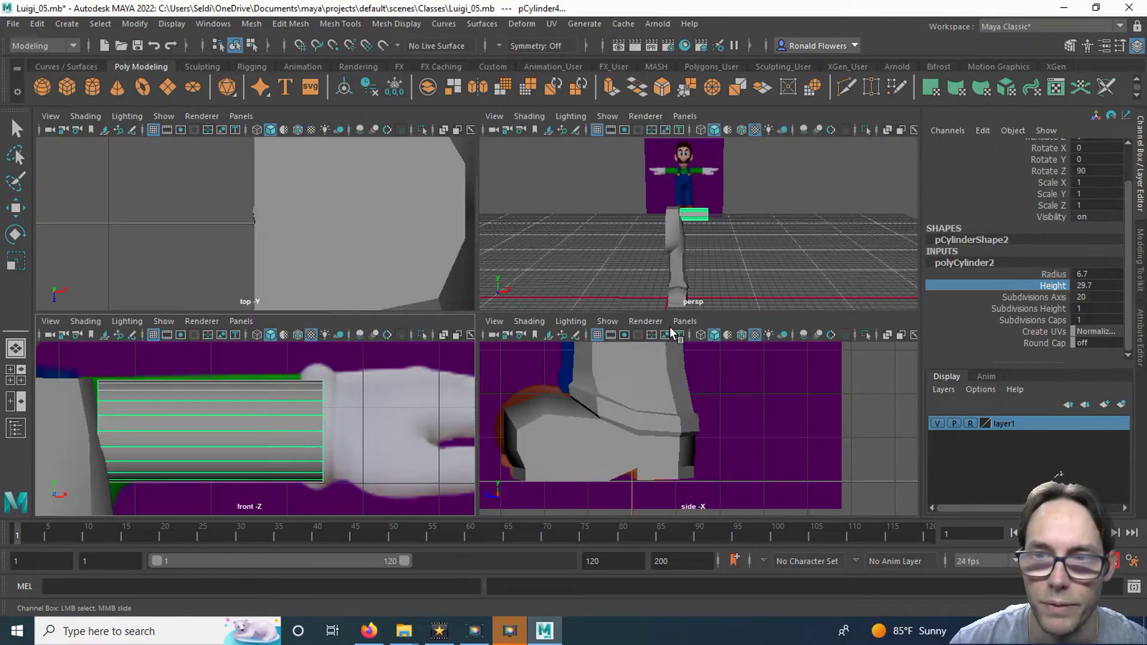
pyautogui.press('space')
pyautogui.press('f')
pyautogui.keyDown('alt'); pyautogui.moveTo(565, 360); pyautogui.dragTo(410, 300); pyautogui.keyUp('alt')
pyautogui.press('w')
pyautogui.click(420, 325)
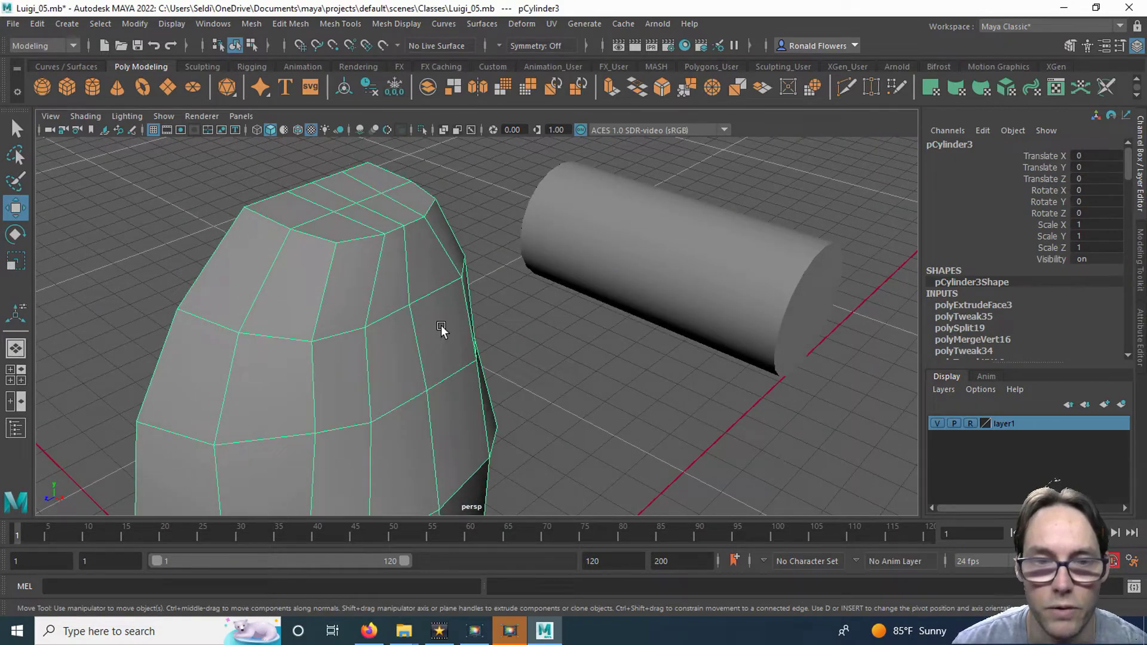
# Move the arm cylinder outward from the torso in the front view, to about Translate X 44.018.
pyautogui.press('space')
pyautogui.press('space')
pyautogui.click(384, 342)
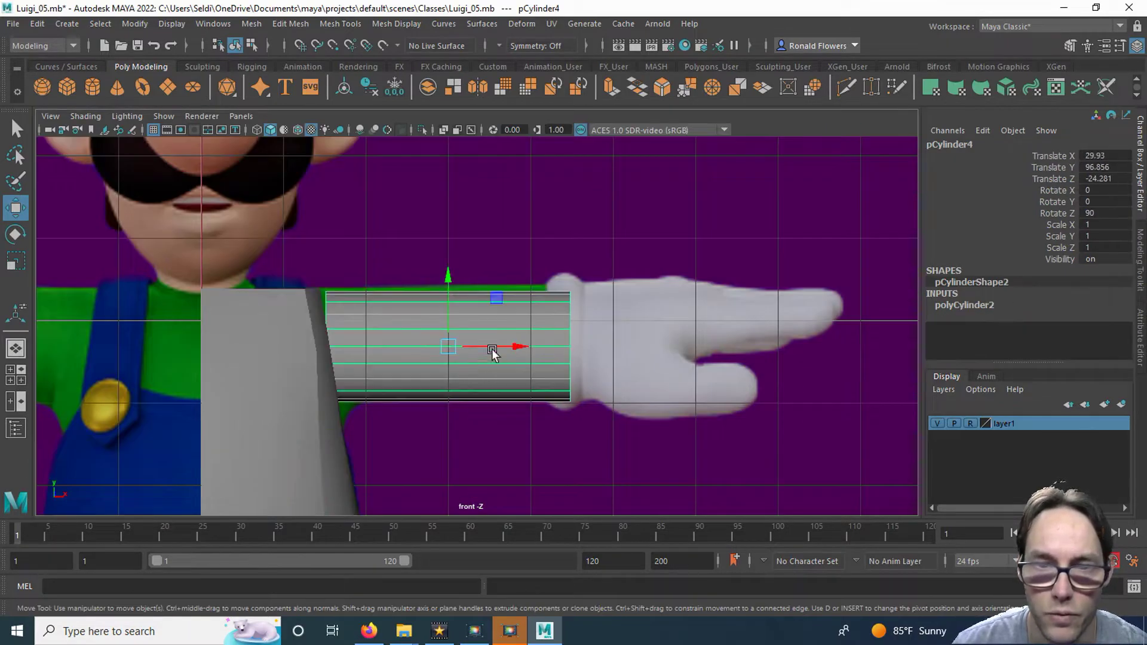
pyautogui.moveTo(484, 352); pyautogui.dragTo(615, 341)
# Select the faces in the two upper rows of the torso's side that face the arm cylinder.
pyautogui.scroll(5, 338, 412)
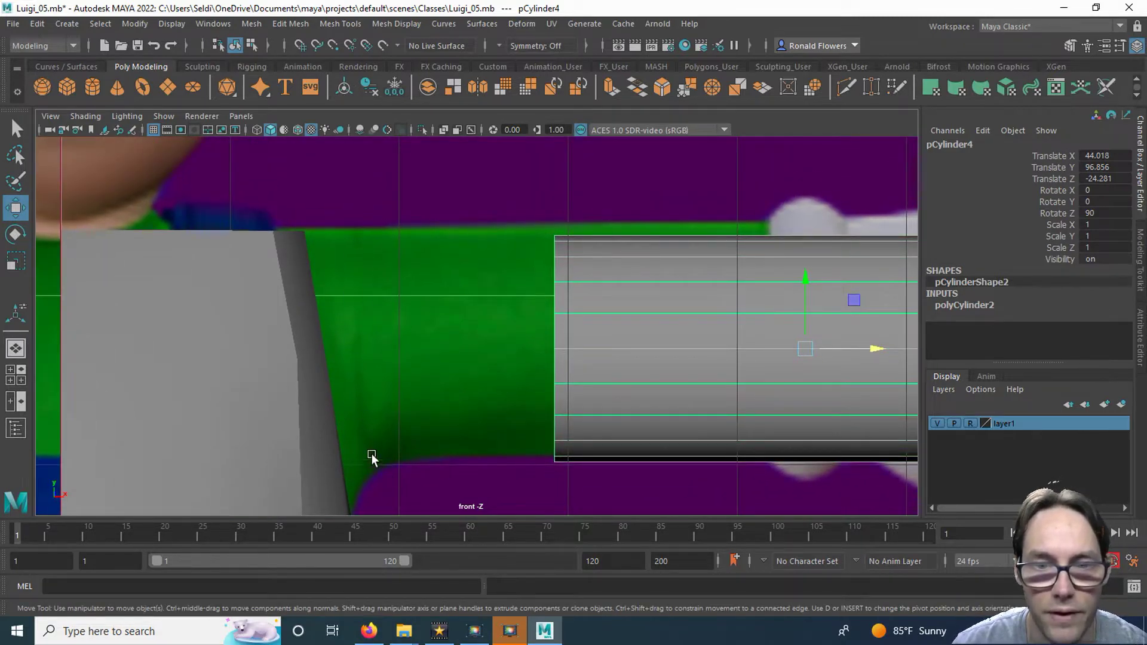
pyautogui.keyDown('alt'); pyautogui.moveTo(372, 457); pyautogui.dragTo(385, 368, button='middle'); pyautogui.keyUp('alt')
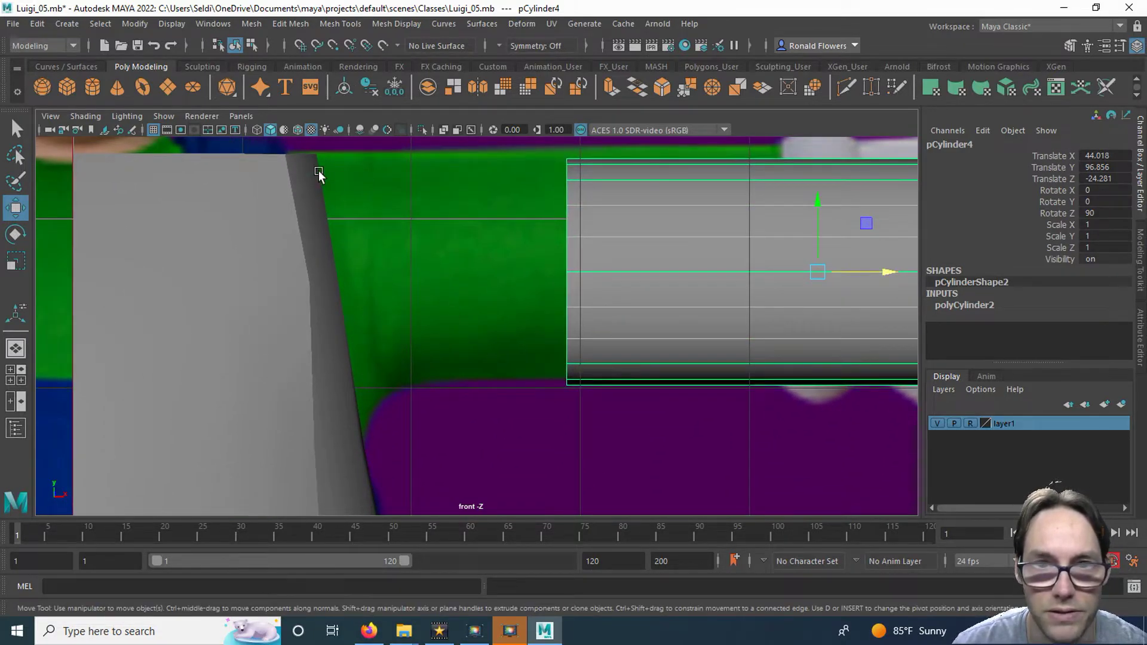
pyautogui.click(316, 251)
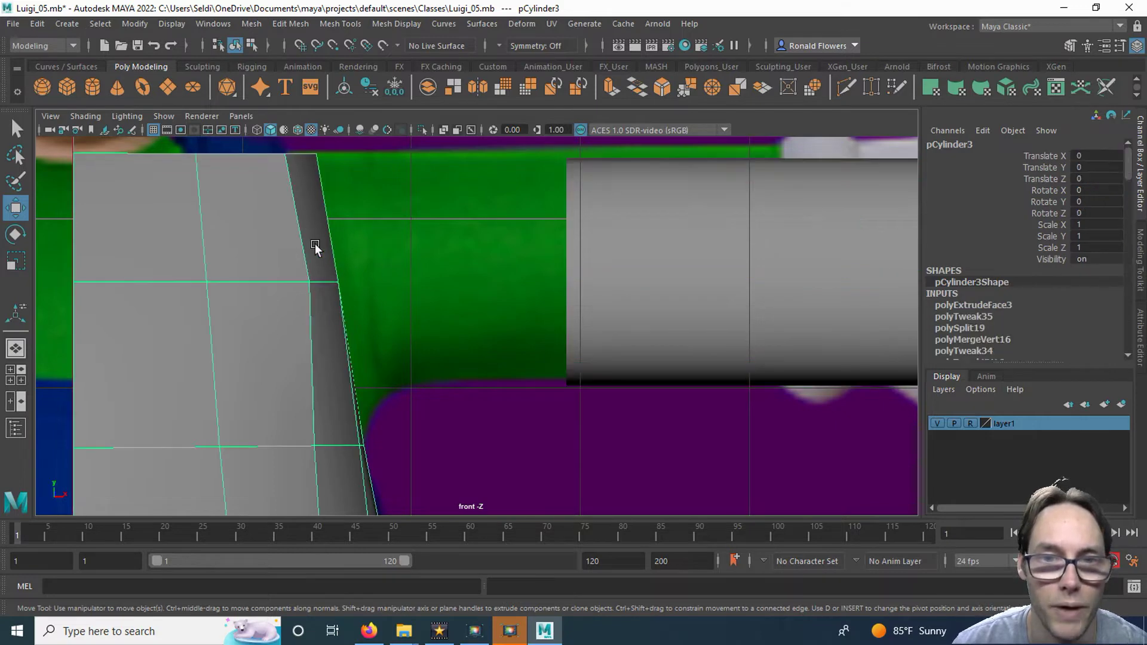
pyautogui.press('space')
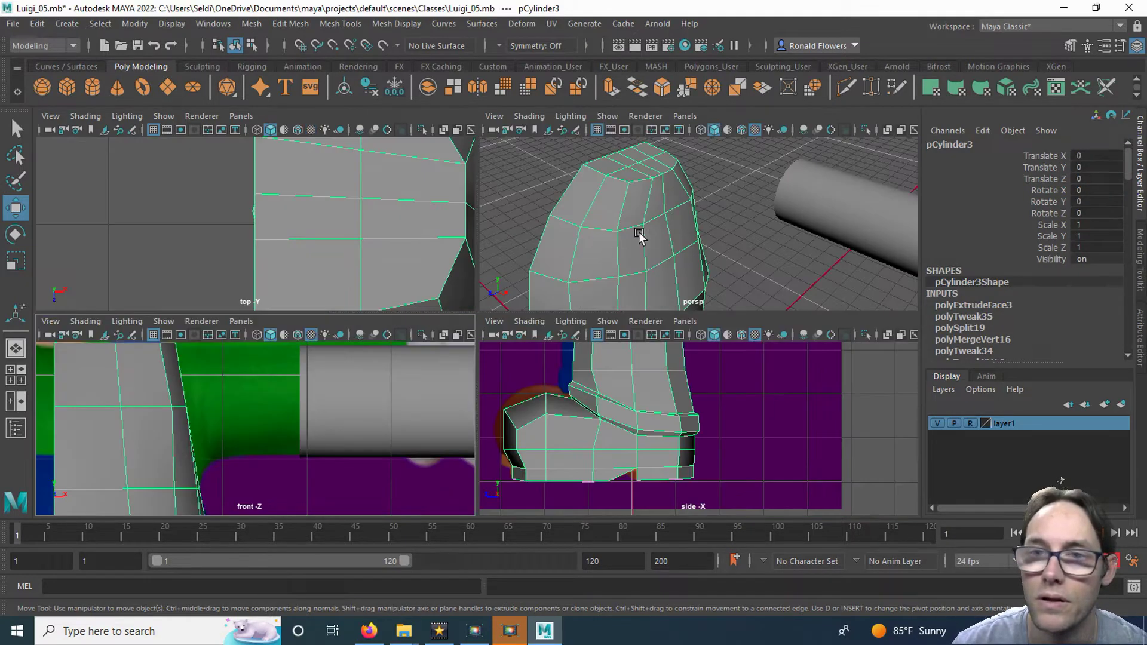
pyautogui.press('space')
pyautogui.scroll(5, 496, 394)
pyautogui.keyDown('alt'); pyautogui.moveTo(465, 342); pyautogui.dragTo(487, 235); pyautogui.keyUp('alt')
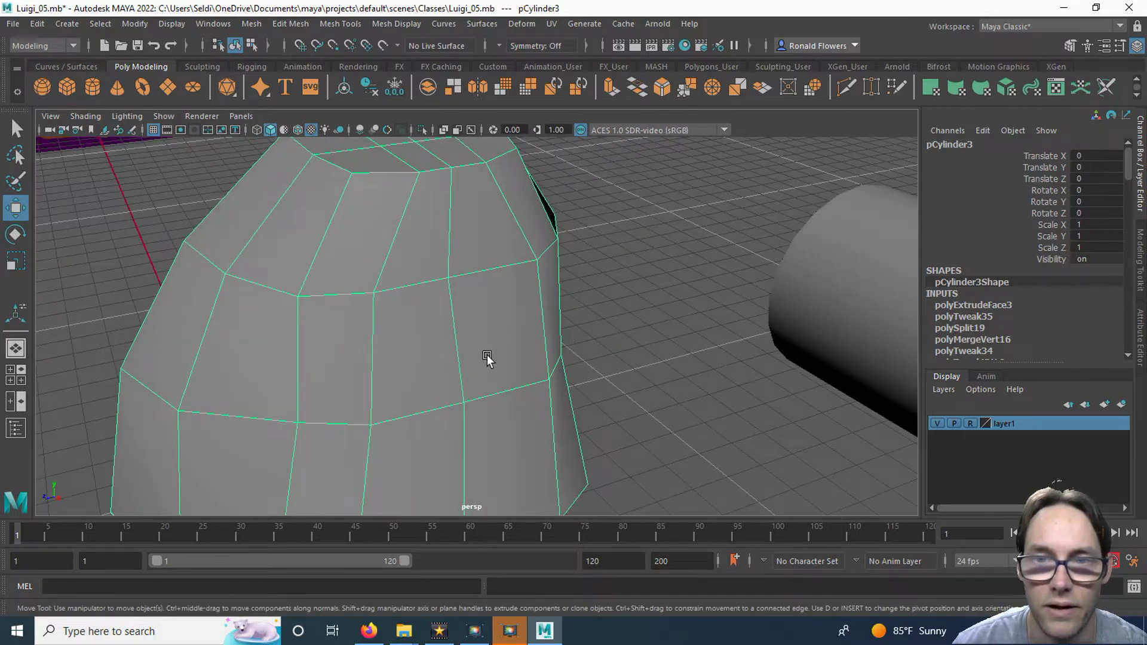
pyautogui.moveTo(493, 206); pyautogui.dragTo(497, 244, button='right')
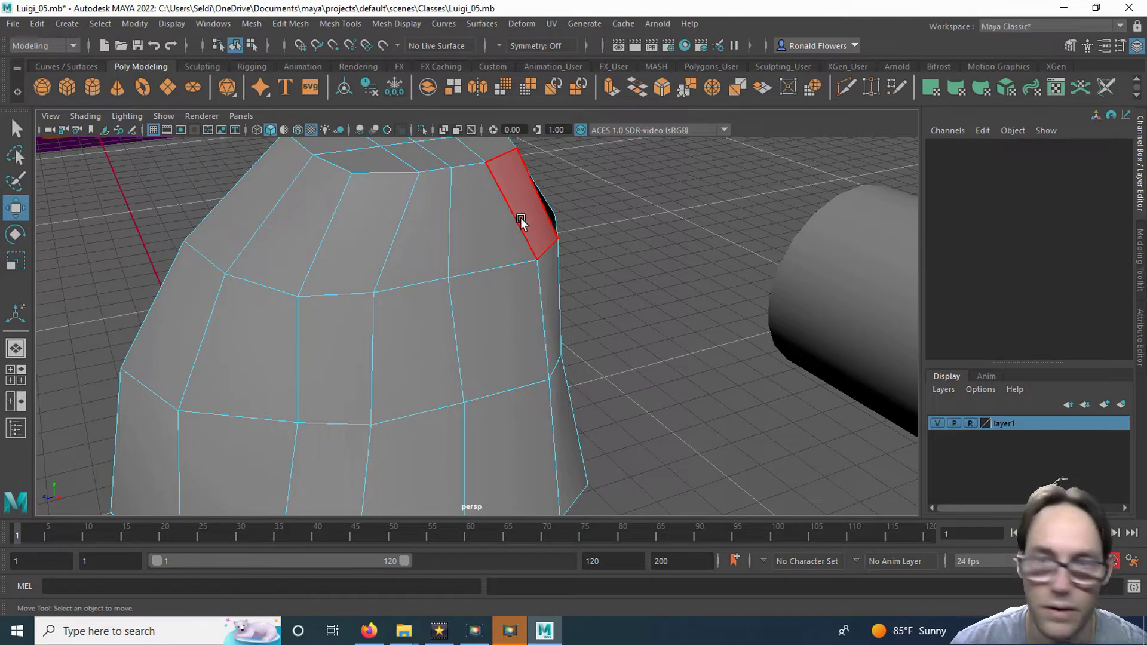
pyautogui.press('q')
pyautogui.click(526, 230)
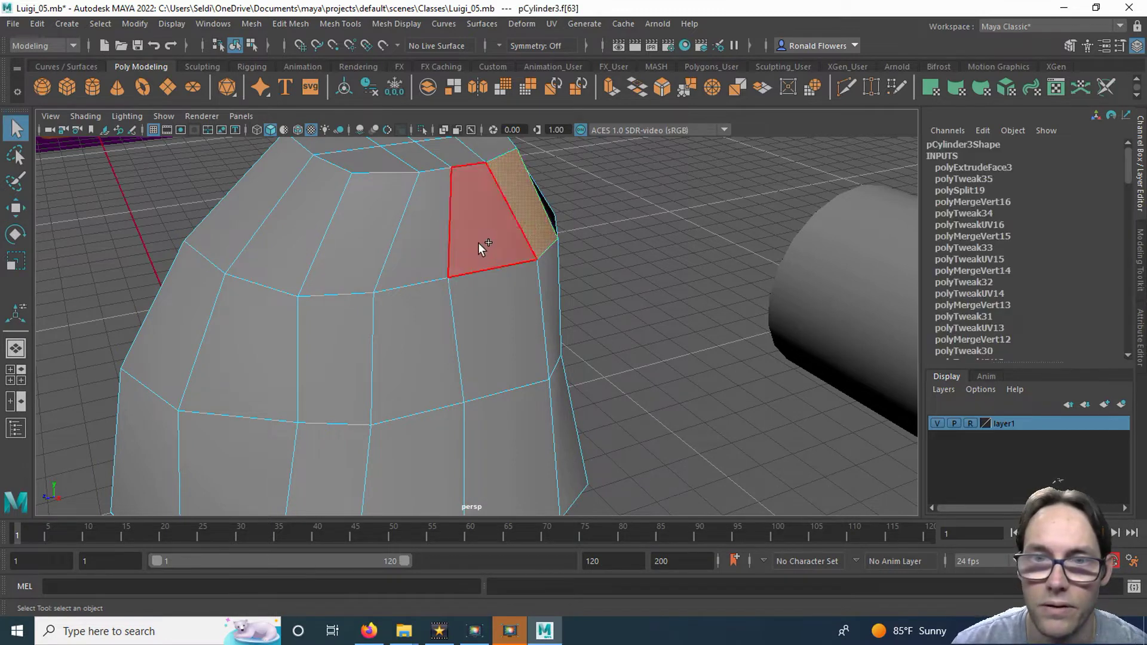
pyautogui.keyDown('shift'); pyautogui.click(424, 244); pyautogui.keyUp('shift')
pyautogui.keyDown('shift'); pyautogui.click(376, 246); pyautogui.keyUp('shift')
pyautogui.keyDown('shift'); pyautogui.click(360, 308); pyautogui.keyUp('shift')
pyautogui.keyDown('shift'); pyautogui.click(410, 326); pyautogui.keyUp('shift')
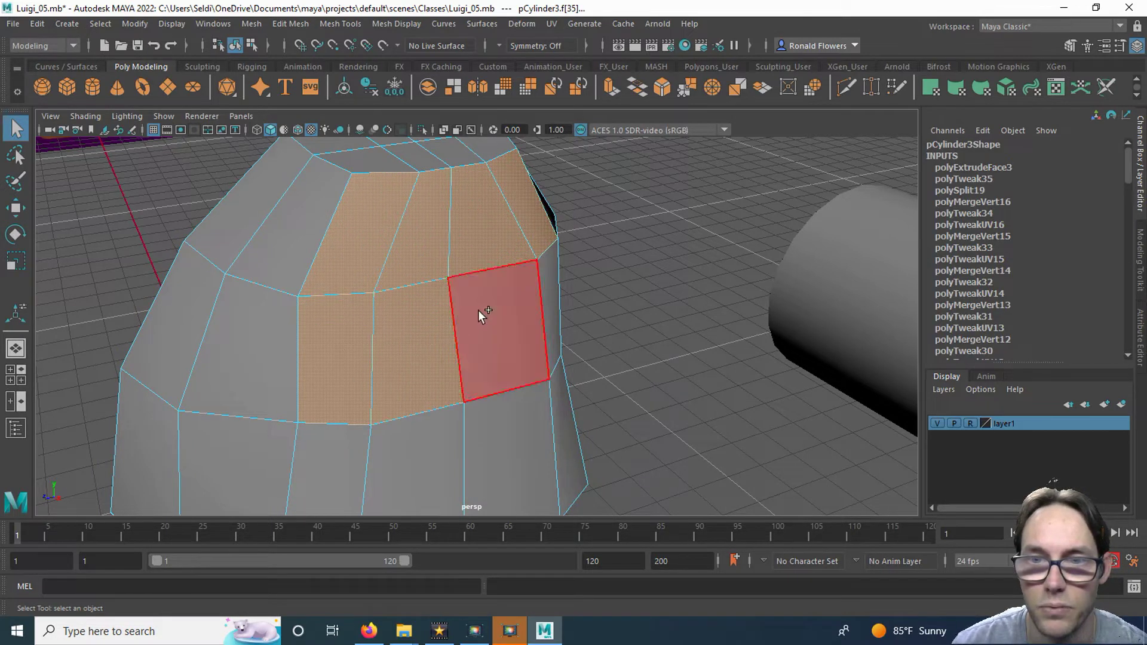
pyautogui.keyDown('shift'); pyautogui.click(481, 314); pyautogui.keyUp('shift')
pyautogui.keyDown('alt'); pyautogui.moveTo(540, 328); pyautogui.dragTo(469, 406); pyautogui.keyUp('alt')
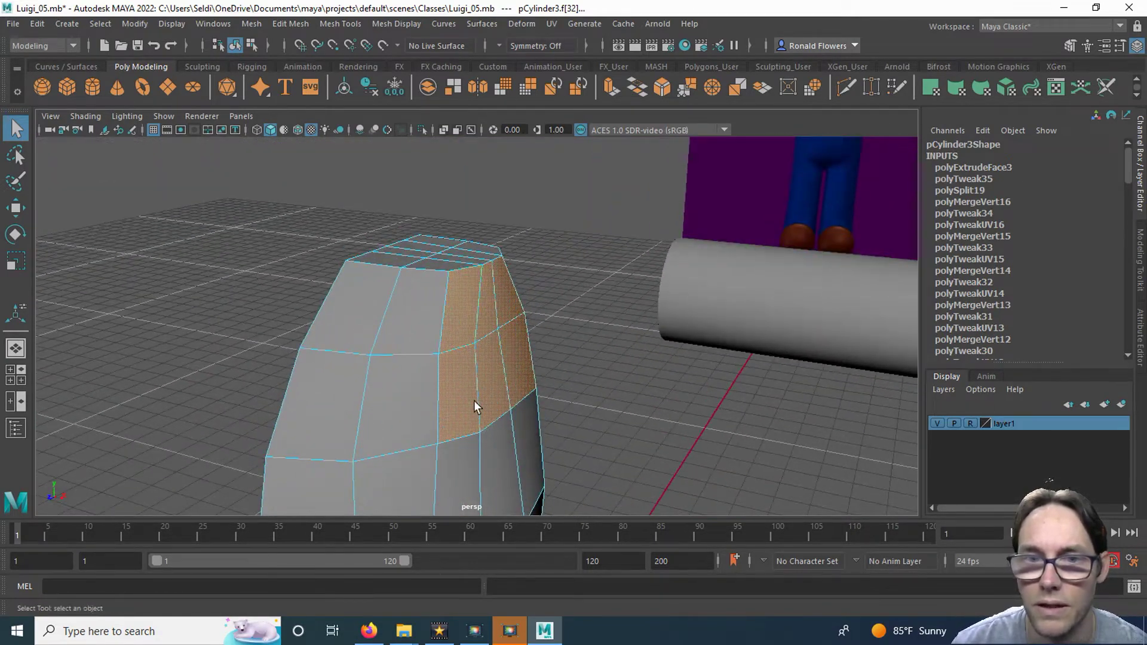
# Flatten the selected shoulder faces into one vertical plane by scaling them to 0 along X.
pyautogui.keyDown('alt'); pyautogui.moveTo(470, 401); pyautogui.dragTo(446, 361, button='middle'); pyautogui.keyUp('alt')
pyautogui.scroll(4, 446, 361)
pyautogui.moveTo(446, 361)
pyautogui.keyDown('alt'); pyautogui.mouseDown()
pyautogui.moveTo(454, 409)
pyautogui.moveTo(463, 368)
pyautogui.mouseUp(); pyautogui.keyUp('alt')
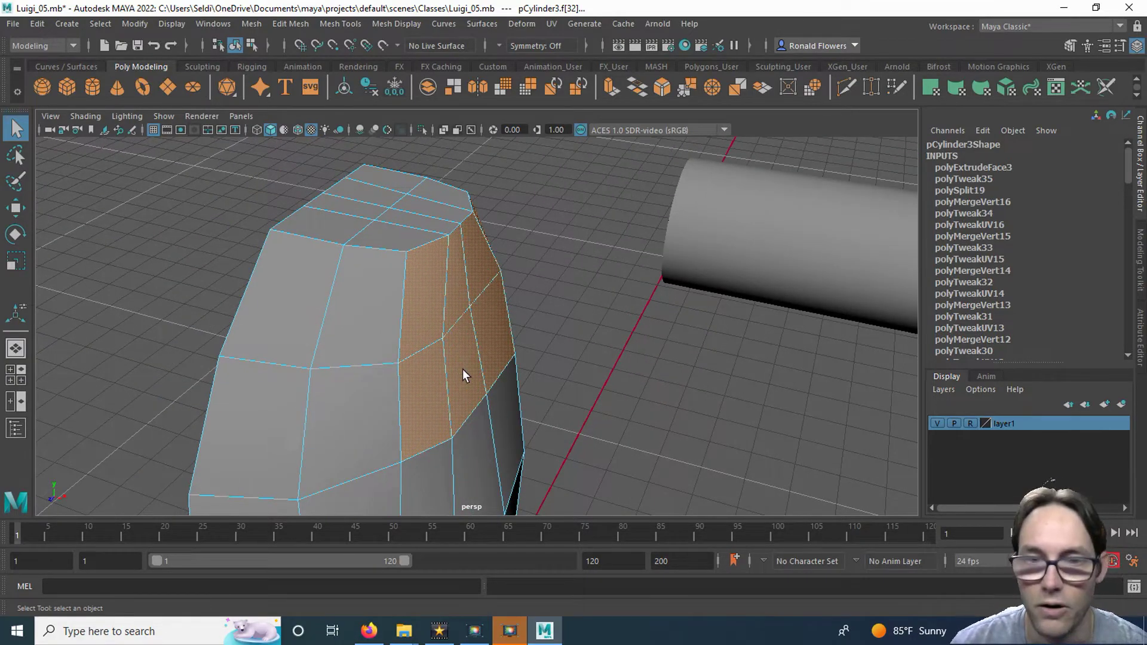
pyautogui.press('r')
pyautogui.keyDown('alt'); pyautogui.moveTo(421, 397); pyautogui.dragTo(472, 358); pyautogui.keyUp('alt')
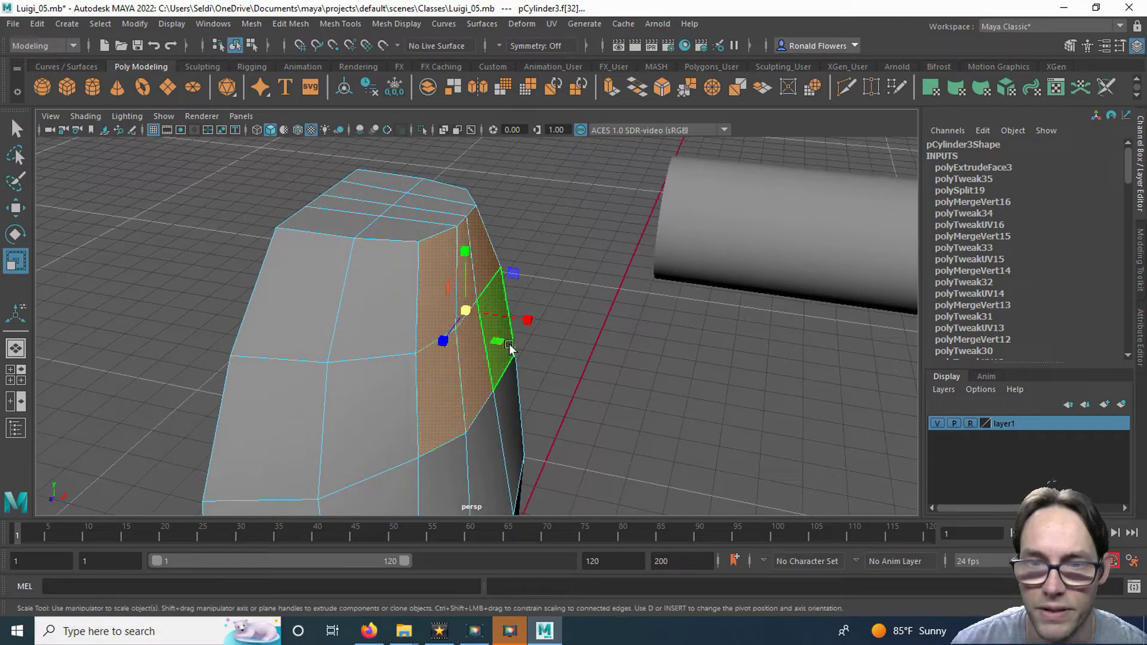
pyautogui.moveTo(524, 322); pyautogui.dragTo(442, 292)
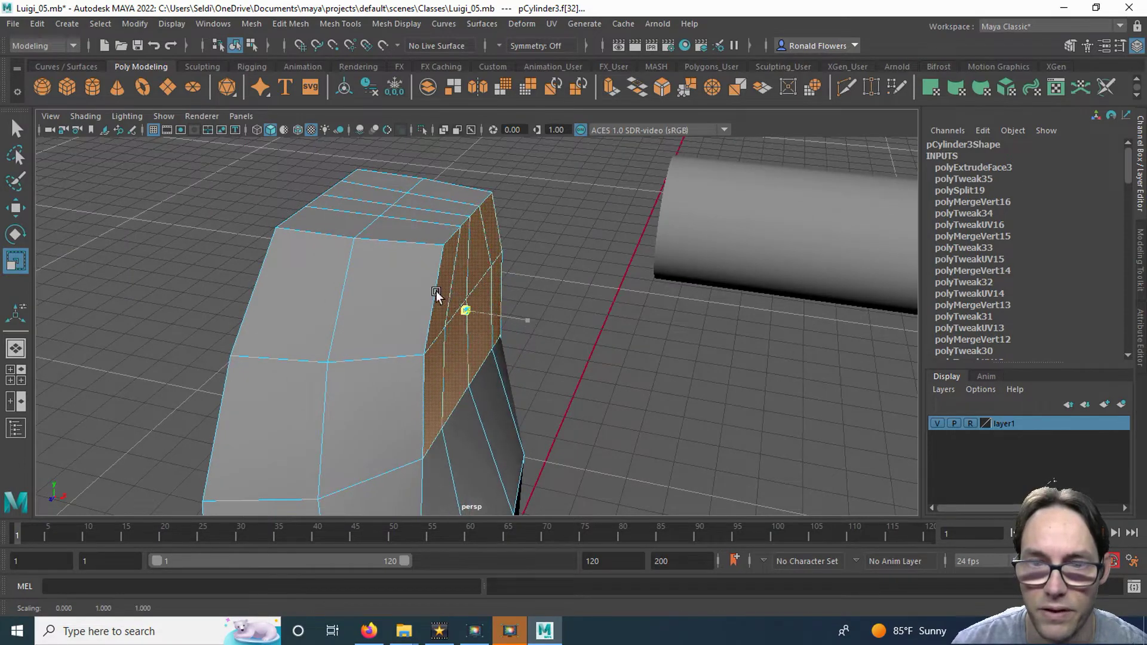
# Extrude the flattened shoulder faces and move them outward toward the arm, to about X 19.25 in the front view.
pyautogui.keyDown('alt'); pyautogui.moveTo(373, 299); pyautogui.dragTo(597, 245); pyautogui.keyUp('alt')
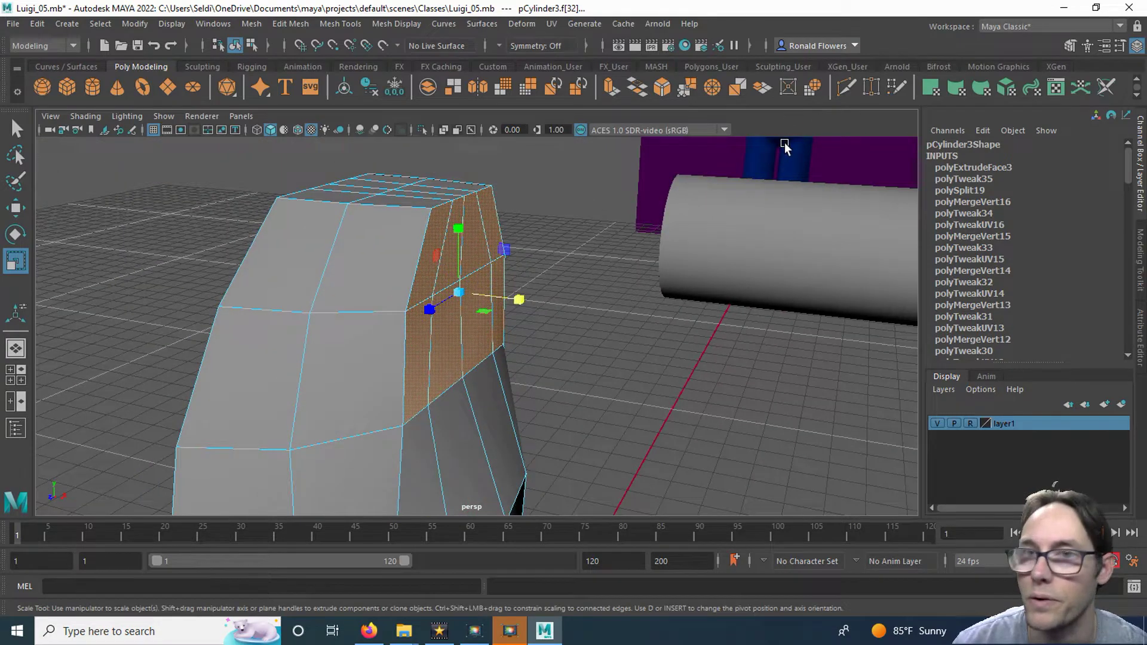
pyautogui.click(614, 90)
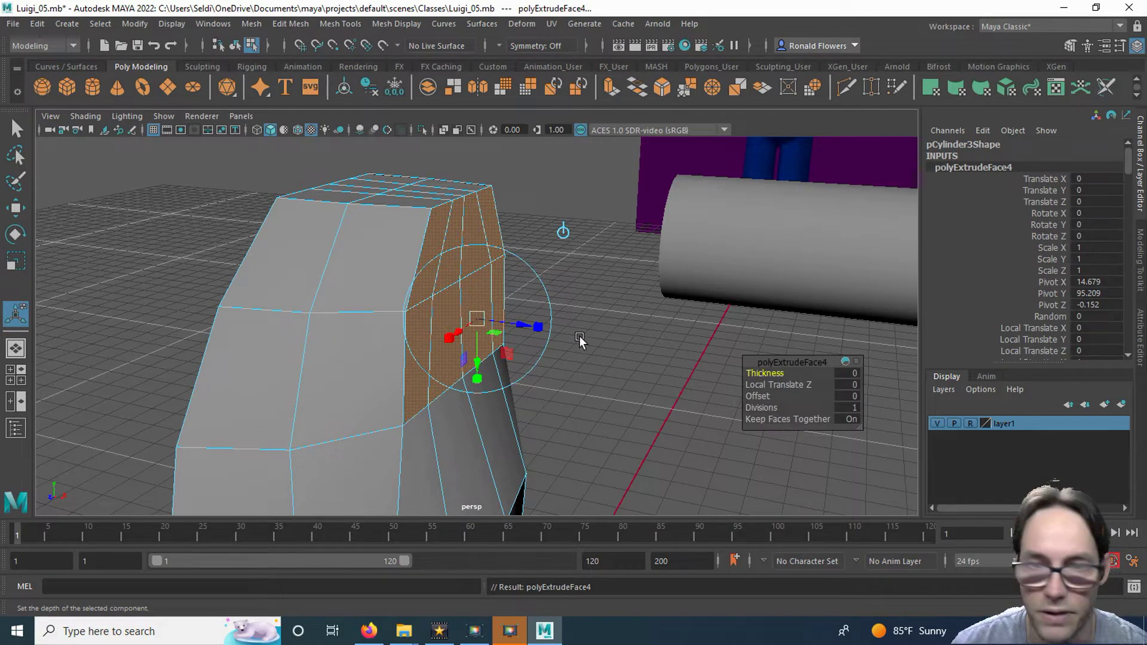
pyautogui.press('w')
pyautogui.moveTo(531, 300); pyautogui.dragTo(602, 310)
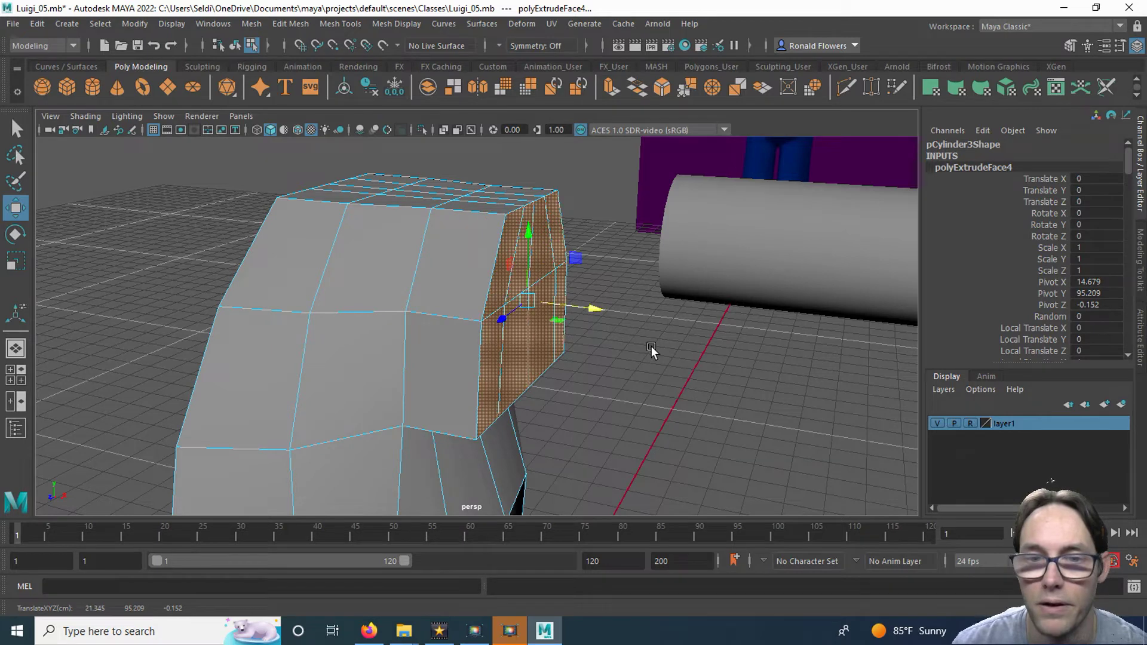
pyautogui.press('space')
pyautogui.press('space')
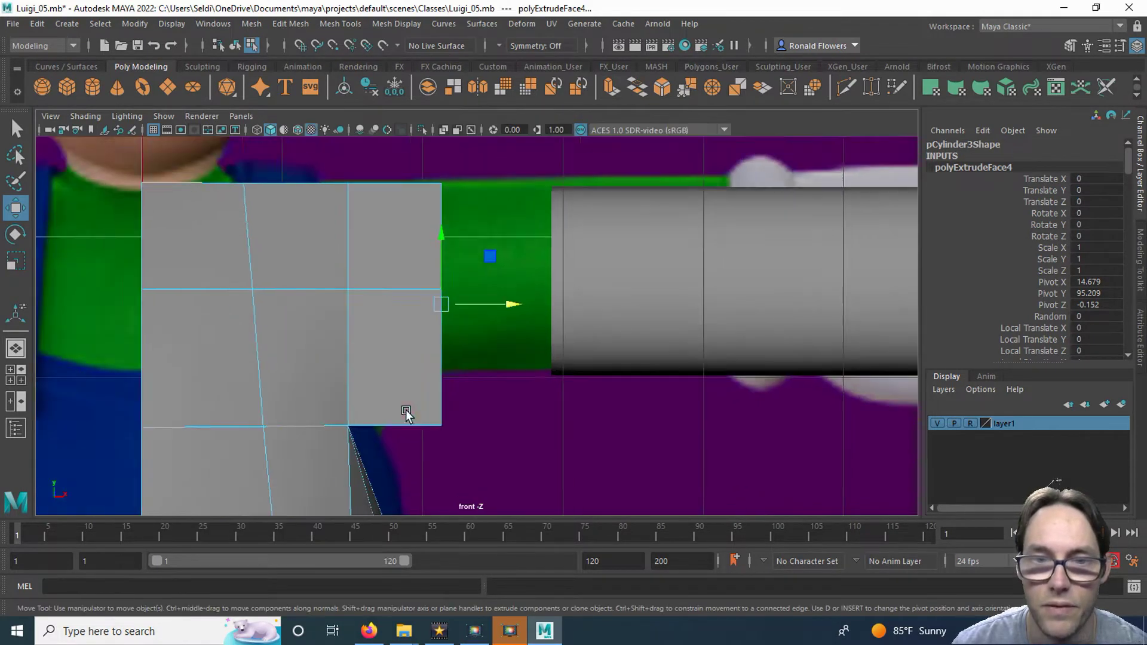
pyautogui.scroll(-2, 508, 435)
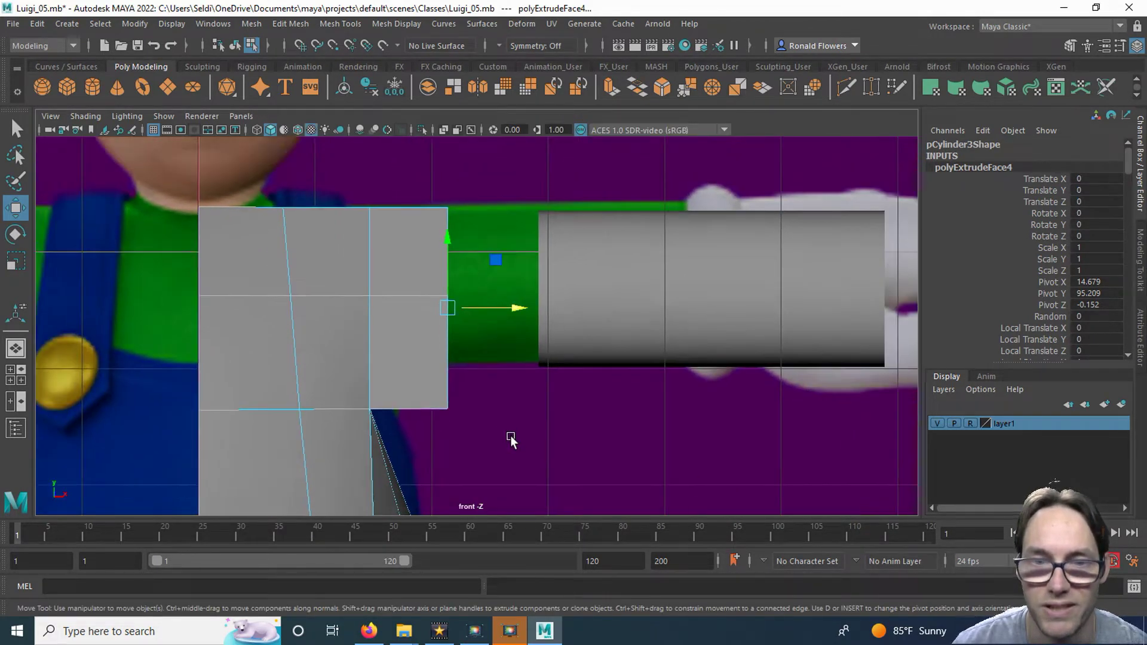
pyautogui.keyDown('alt'); pyautogui.moveTo(511, 438); pyautogui.dragTo(494, 202, button='middle'); pyautogui.keyUp('alt')
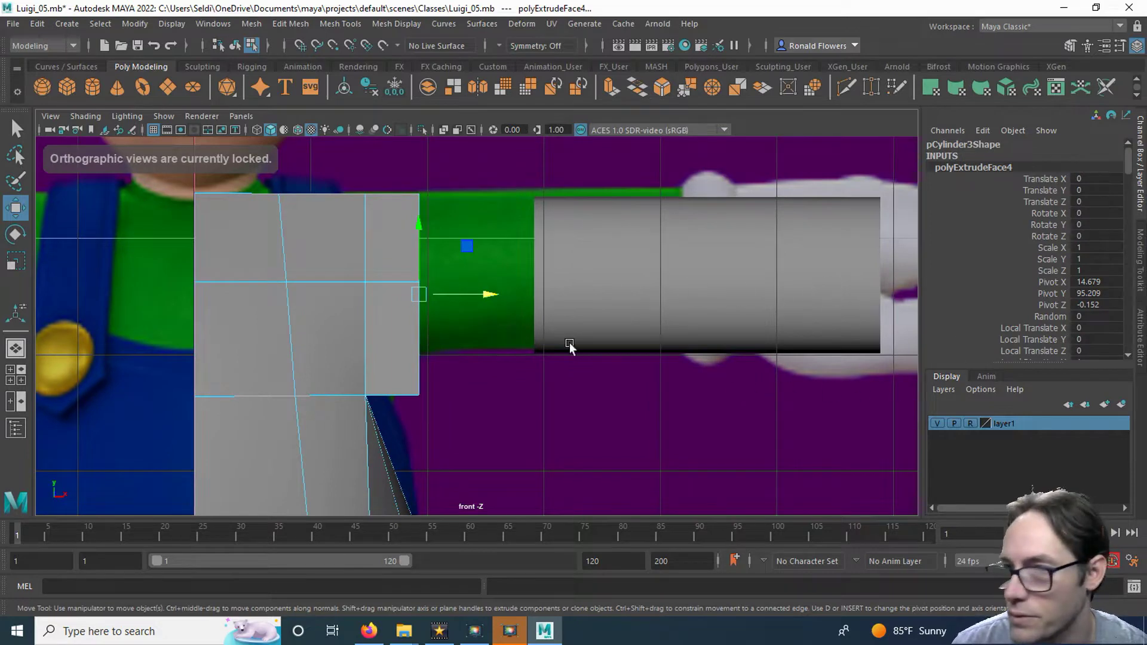
# Raise the Transparency of the torso's lambert1 material to about half so the reference image shows through.
pyautogui.click(1140, 337)
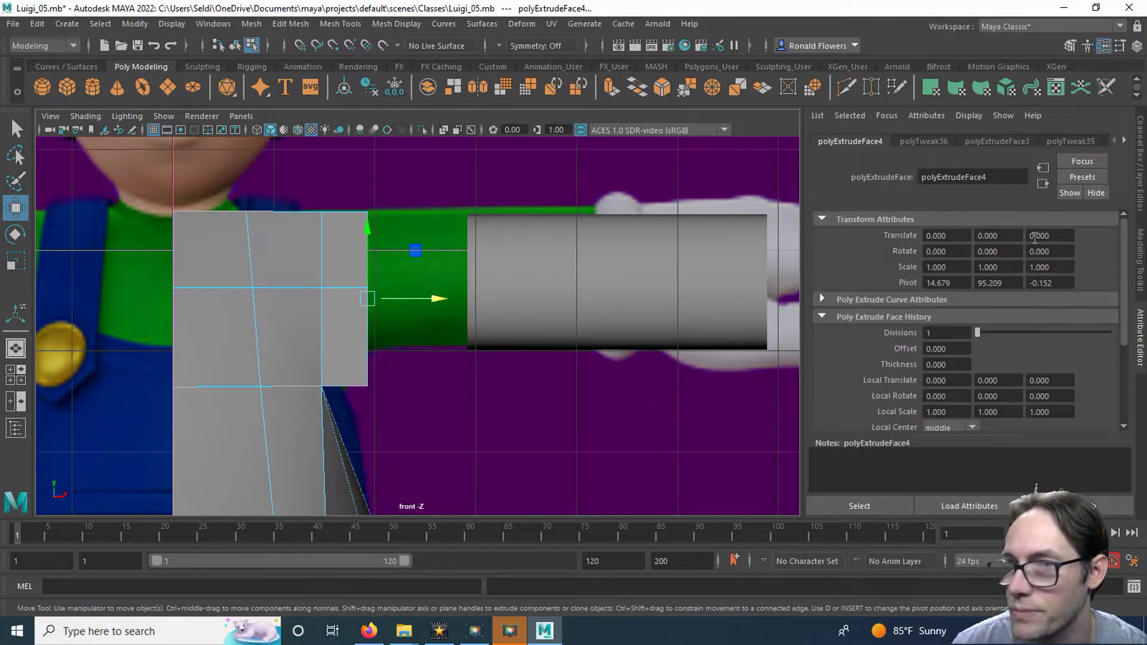
pyautogui.click(1123, 141)
pyautogui.click(1124, 141)
pyautogui.click(1123, 141)
pyautogui.click(1123, 141)
pyautogui.click(1124, 141)
pyautogui.click(1124, 141)
pyautogui.click(1124, 141)
pyautogui.click(1124, 141)
pyautogui.click(1123, 141)
pyautogui.click(1123, 142)
pyautogui.click(1123, 141)
pyautogui.click(1124, 141)
pyautogui.click(1124, 141)
pyautogui.click(1124, 141)
pyautogui.click(1124, 141)
pyautogui.click(1123, 141)
pyautogui.moveTo(312, 235); pyautogui.dragTo(333, 224, button='right')
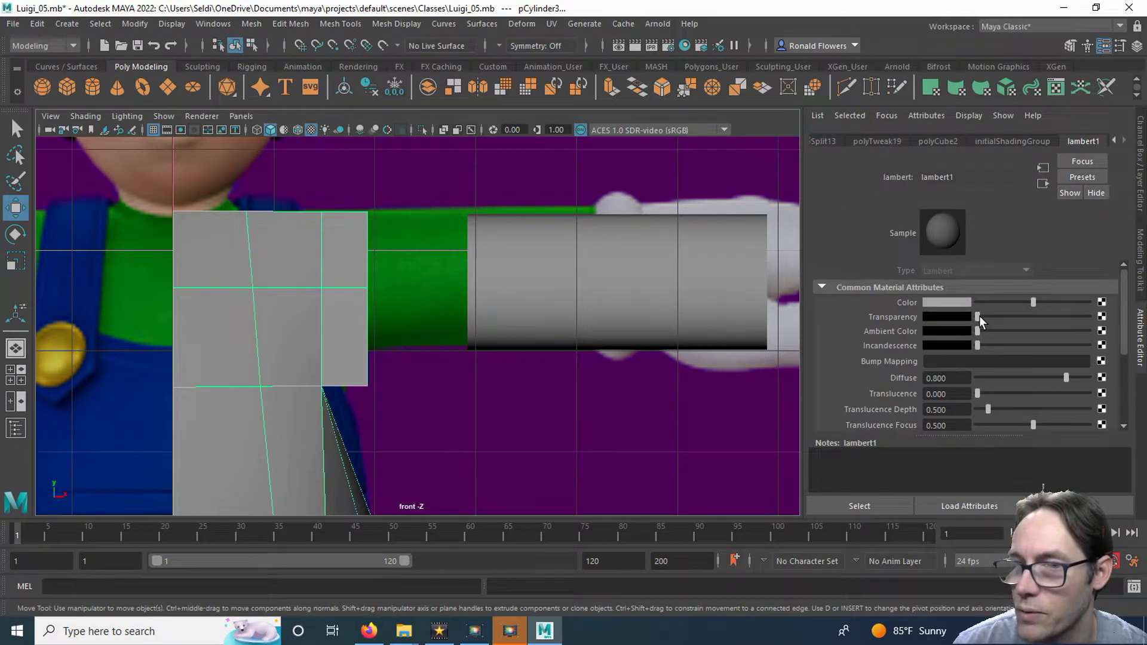
pyautogui.moveTo(980, 316); pyautogui.dragTo(1039, 316)
# Raise the extrusion's lower end vertices to about Y 90.4 to match the reference sleeve, and shift the inner armpit vertices slightly outward.
pyautogui.scroll(5, 439, 335)
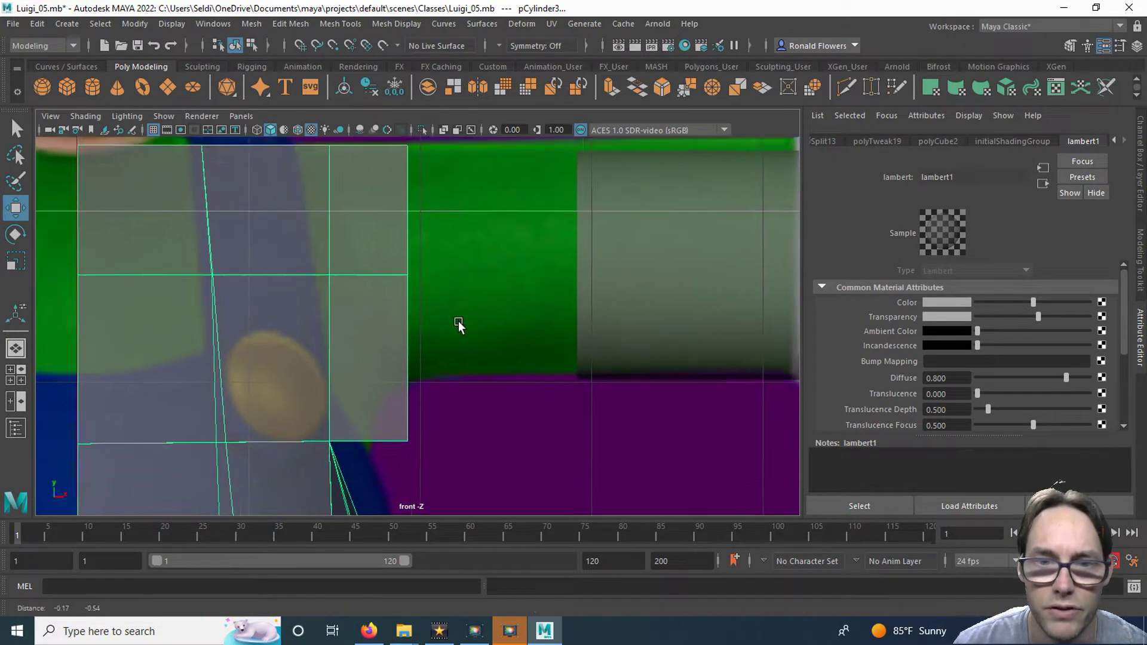
pyautogui.keyDown('alt'); pyautogui.moveTo(458, 321); pyautogui.dragTo(475, 350, button='middle'); pyautogui.keyUp('alt')
pyautogui.press('F11')
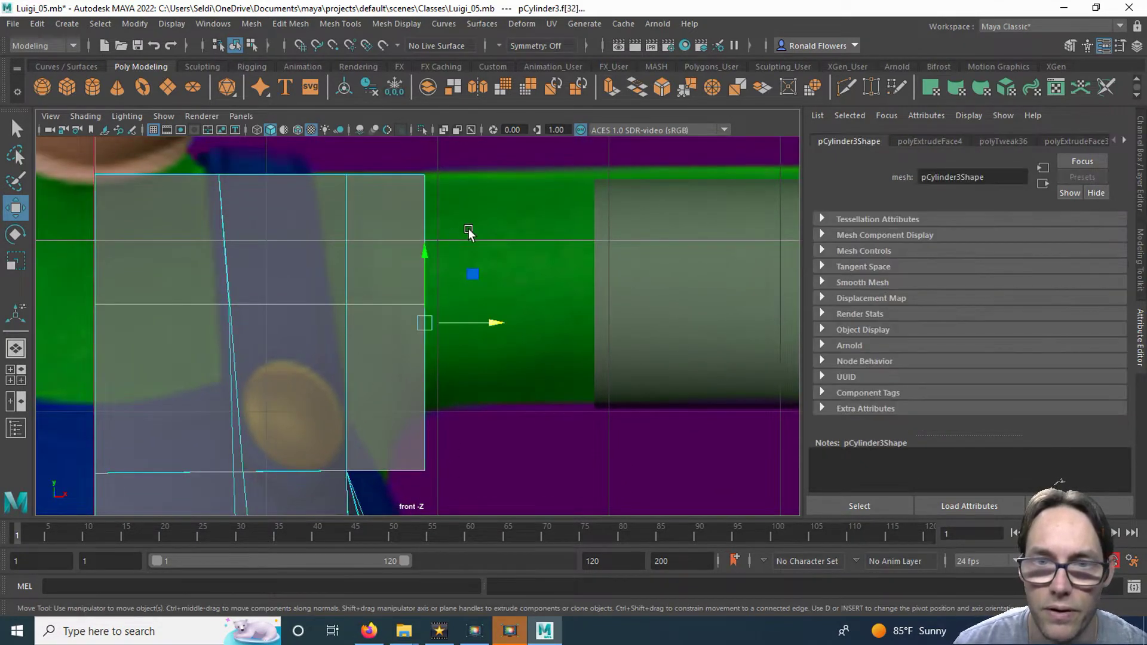
pyautogui.moveTo(486, 224); pyautogui.dragTo(413, 200, button='right')
pyautogui.moveTo(376, 157); pyautogui.dragTo(458, 195)
pyautogui.moveTo(391, 442); pyautogui.dragTo(478, 505)
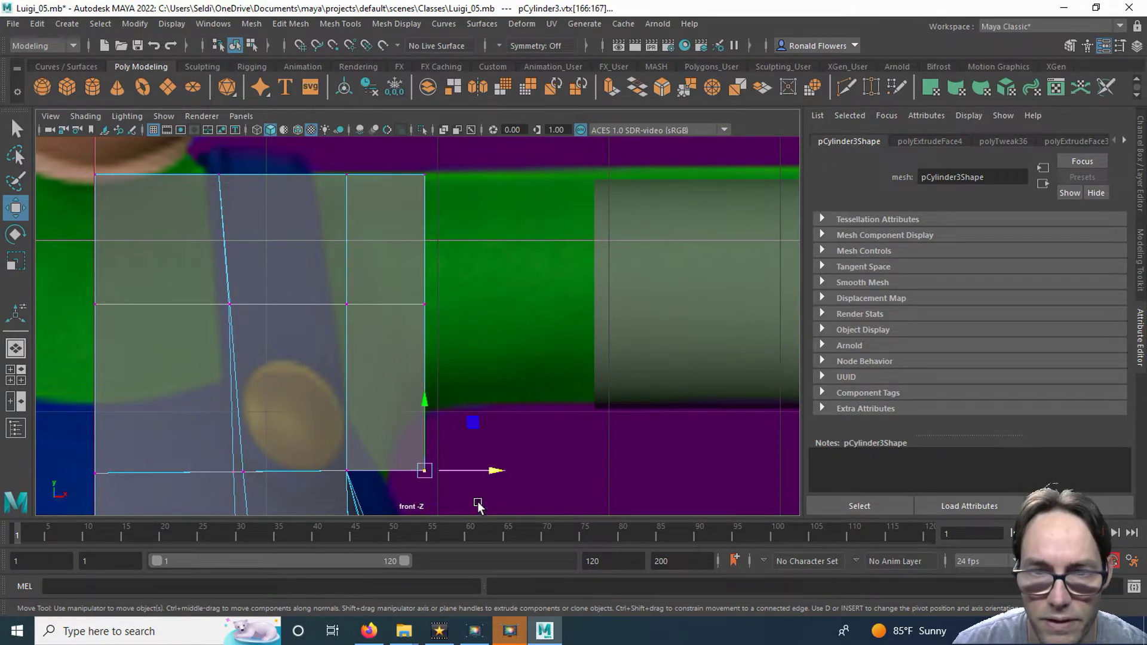
pyautogui.click(425, 410)
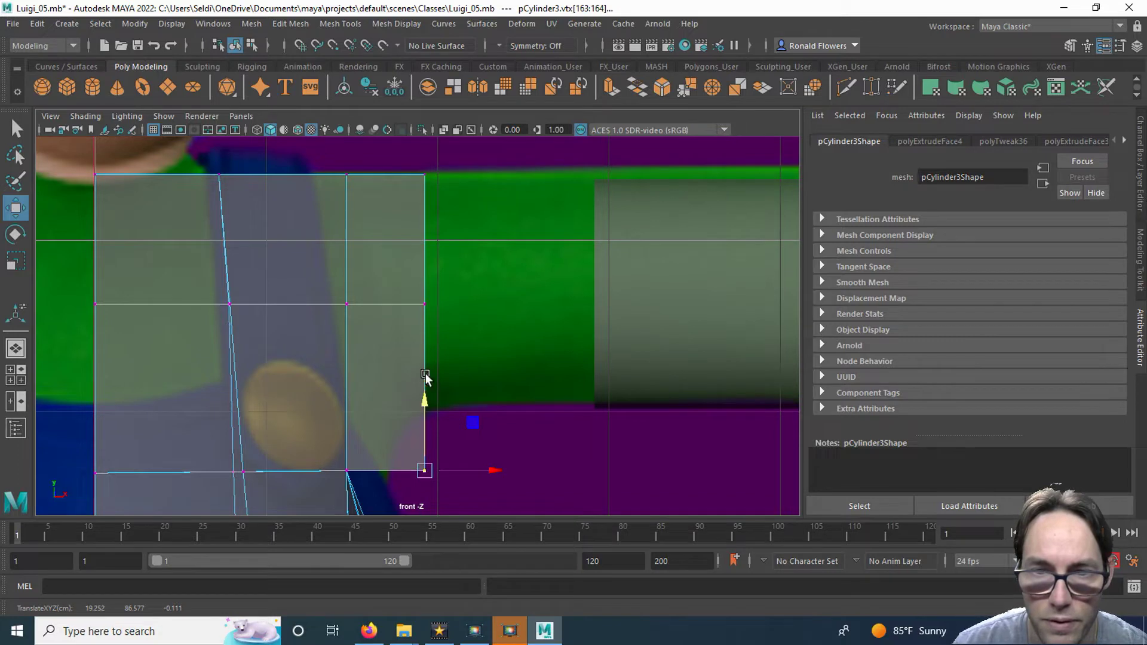
pyautogui.moveTo(427, 403); pyautogui.dragTo(427, 374)
pyautogui.moveTo(425, 328); pyautogui.dragTo(425, 339)
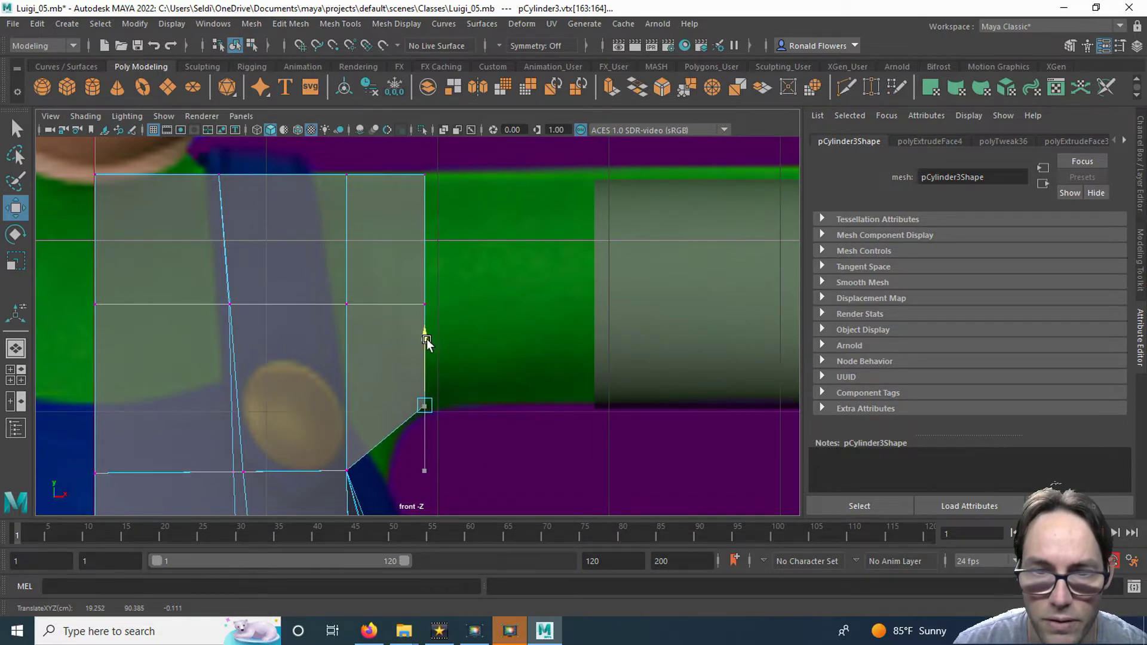
pyautogui.moveTo(425, 340); pyautogui.dragTo(425, 340)
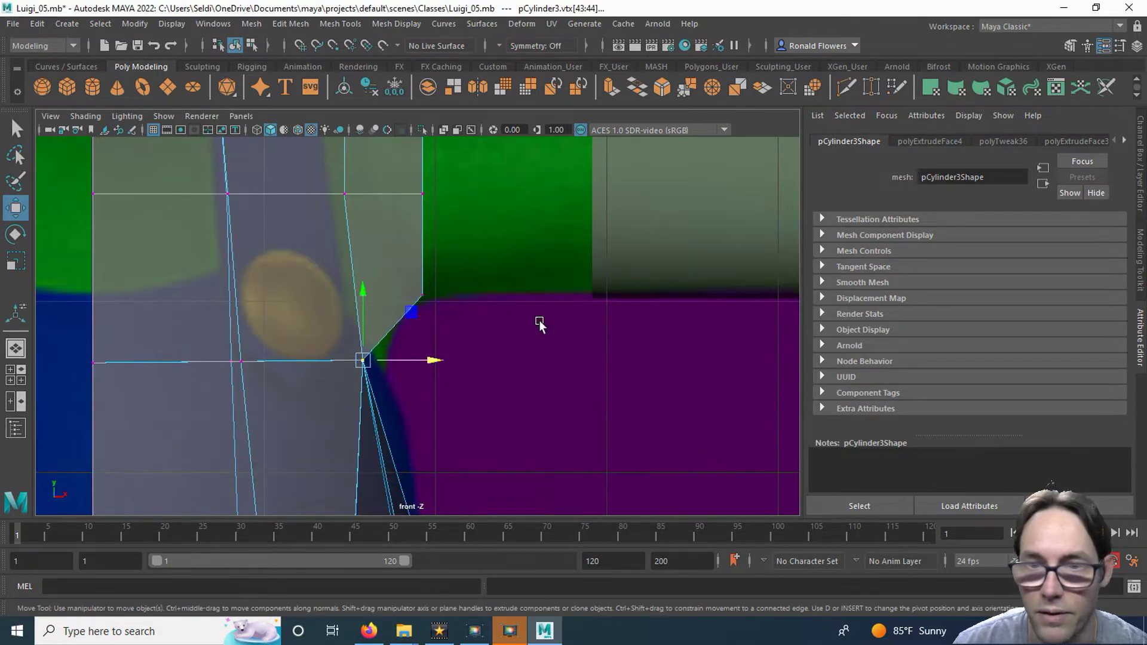
# Set the lambert1 material's Transparency back to zero so the torso is opaque in the perspective view.
pyautogui.press('space')
pyautogui.press('space')
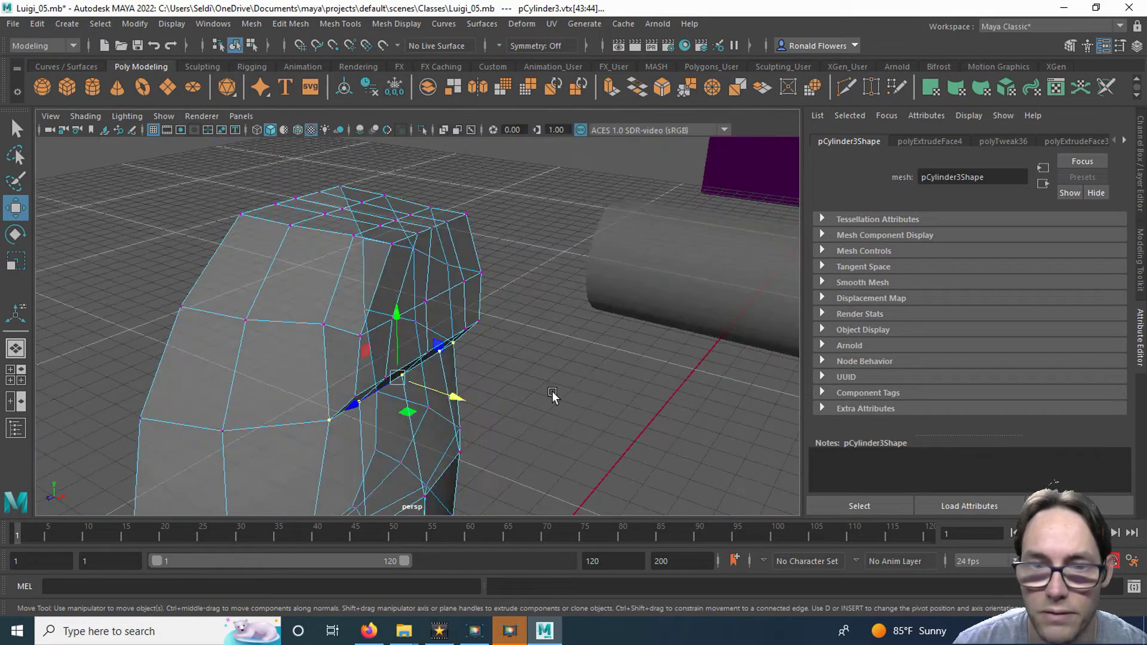
pyautogui.keyDown('alt'); pyautogui.moveTo(575, 411); pyautogui.dragTo(521, 374); pyautogui.keyUp('alt')
pyautogui.scroll(2, 514, 408)
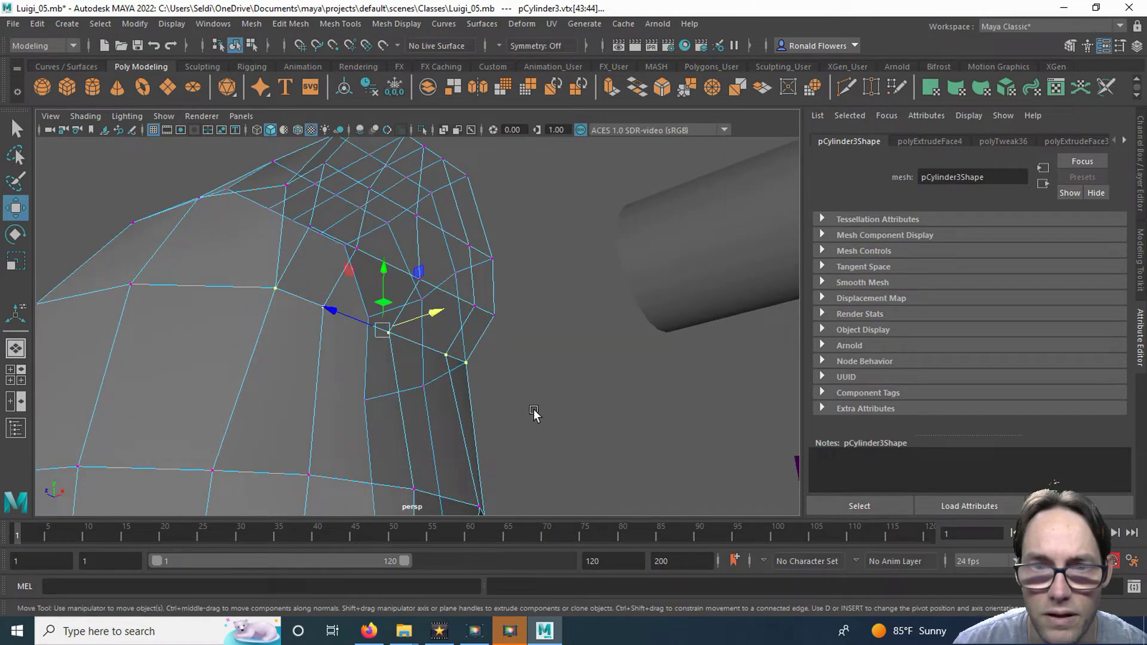
pyautogui.click(535, 414)
pyautogui.scroll(2, 454, 382)
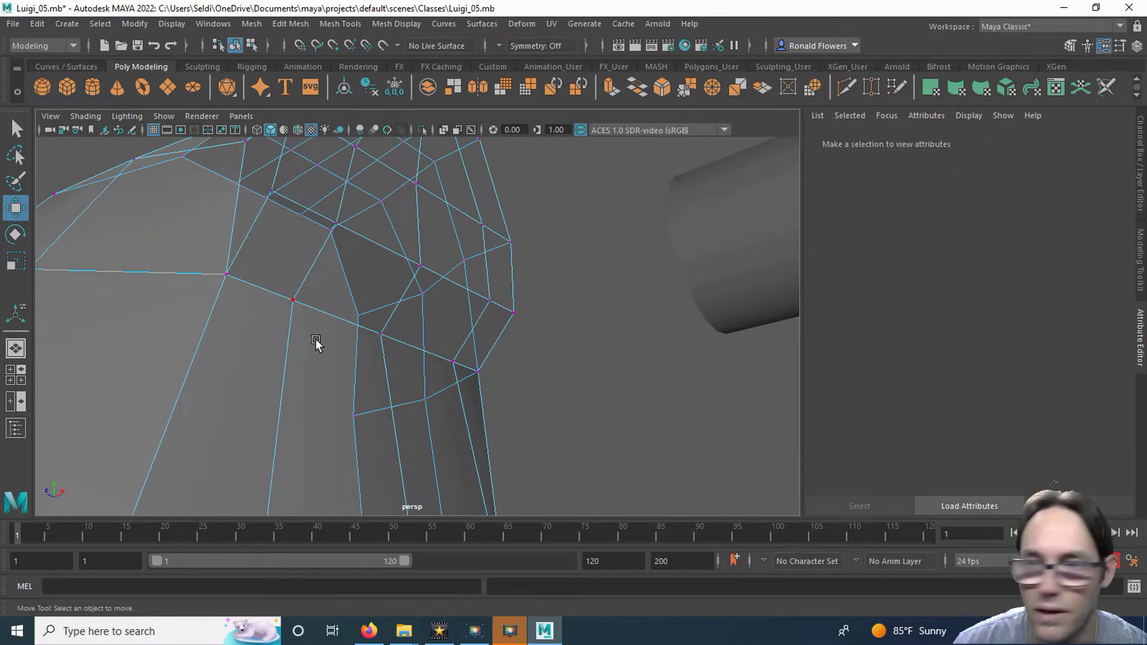
pyautogui.moveTo(459, 236); pyautogui.dragTo(537, 217, button='right')
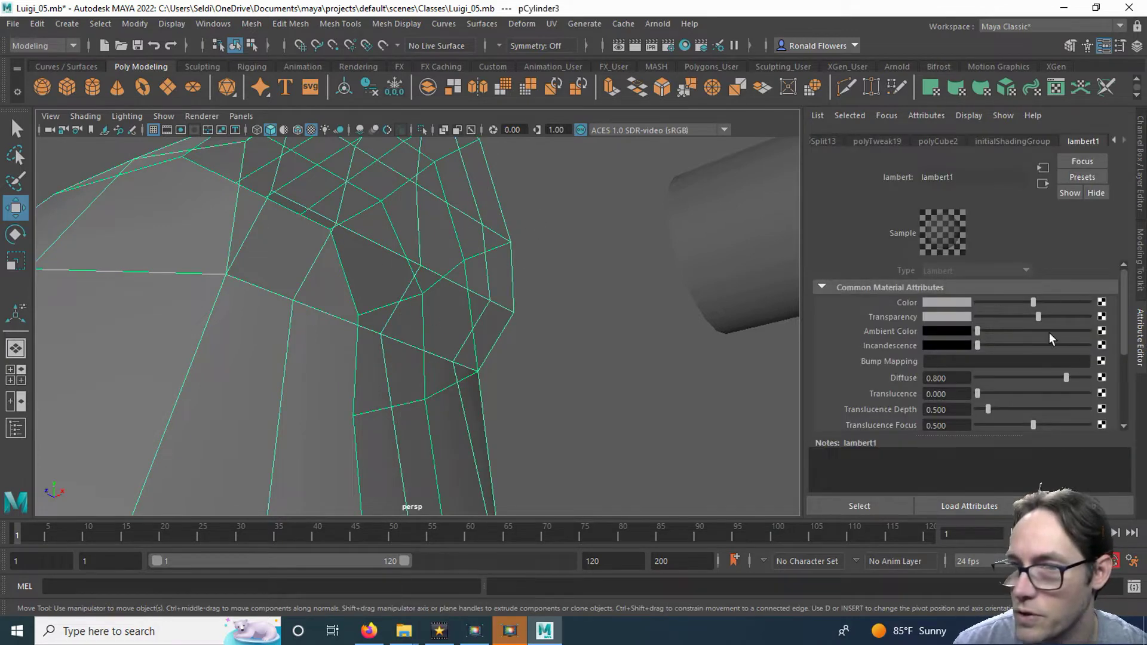
pyautogui.moveTo(1038, 316); pyautogui.dragTo(947, 314)
# Pull individual armpit vertices beneath the shoulder extrusion outward along X to round the underarm, one of them to about X 17.1.
pyautogui.scroll(-3, 575, 399)
pyautogui.keyDown('alt'); pyautogui.moveTo(575, 402); pyautogui.dragTo(308, 402); pyautogui.keyUp('alt')
pyautogui.keyDown('alt'); pyautogui.moveTo(435, 431); pyautogui.dragTo(383, 376); pyautogui.keyUp('alt')
pyautogui.scroll(4, 412, 360)
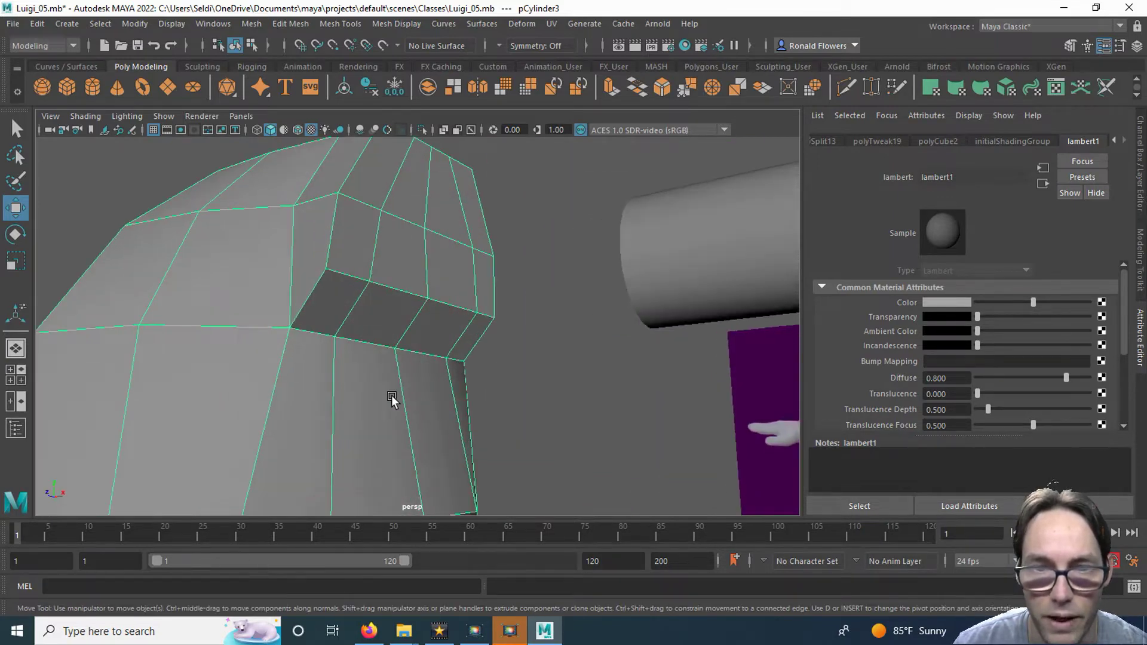
pyautogui.moveTo(357, 235); pyautogui.dragTo(307, 238, button='right')
pyautogui.click(357, 252)
pyautogui.click(417, 270)
pyautogui.moveTo(418, 281); pyautogui.dragTo(425, 233, button='middle')
pyautogui.click(357, 252)
pyautogui.keyDown('alt'); pyautogui.moveTo(481, 313); pyautogui.dragTo(349, 303); pyautogui.keyUp('alt')
pyautogui.click(378, 285)
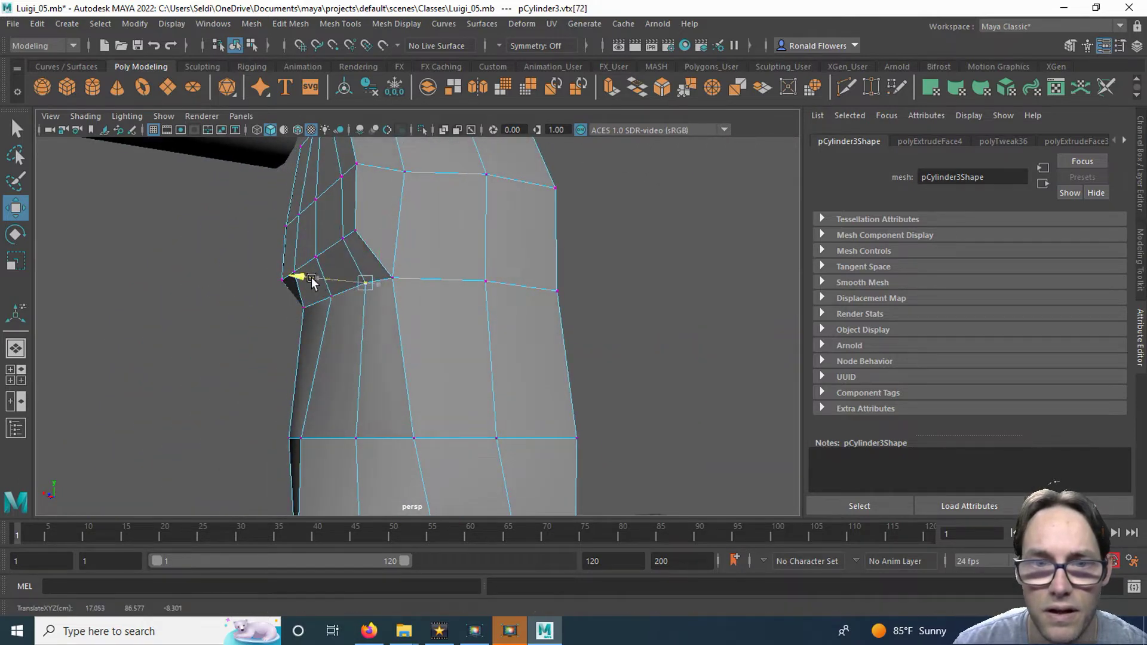
# Shift the middle armpit vertex beneath the shoulder extrusion inward to about X 18.3 and check the shape against the front reference.
pyautogui.keyDown('alt'); pyautogui.moveTo(300, 330); pyautogui.dragTo(540, 346); pyautogui.keyUp('alt')
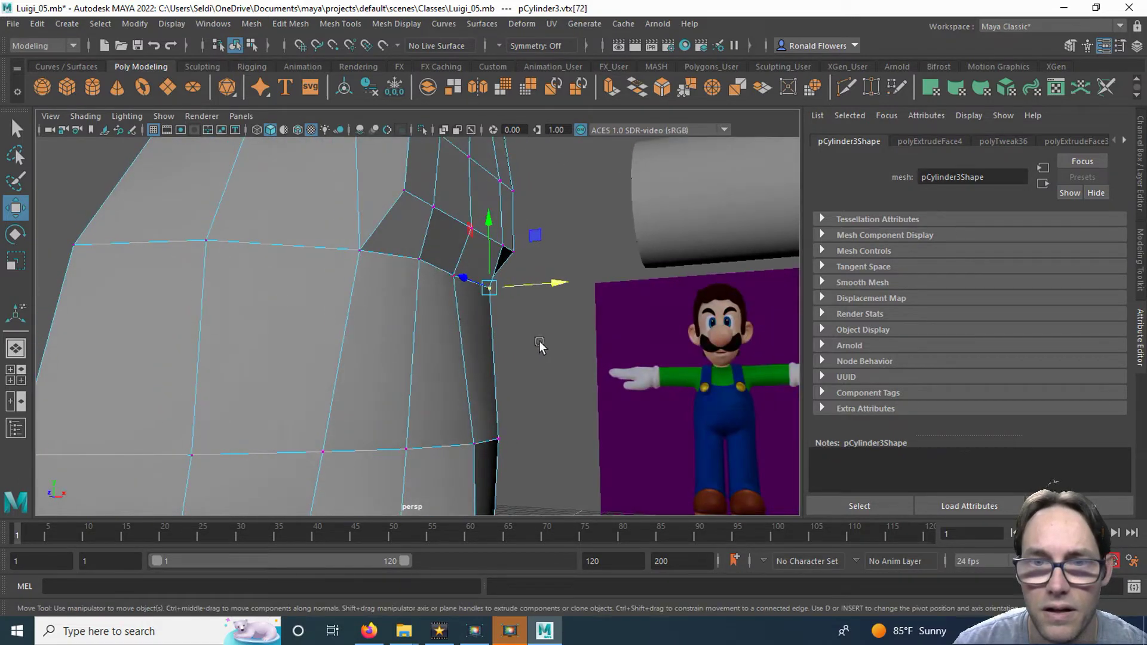
pyautogui.press('space')
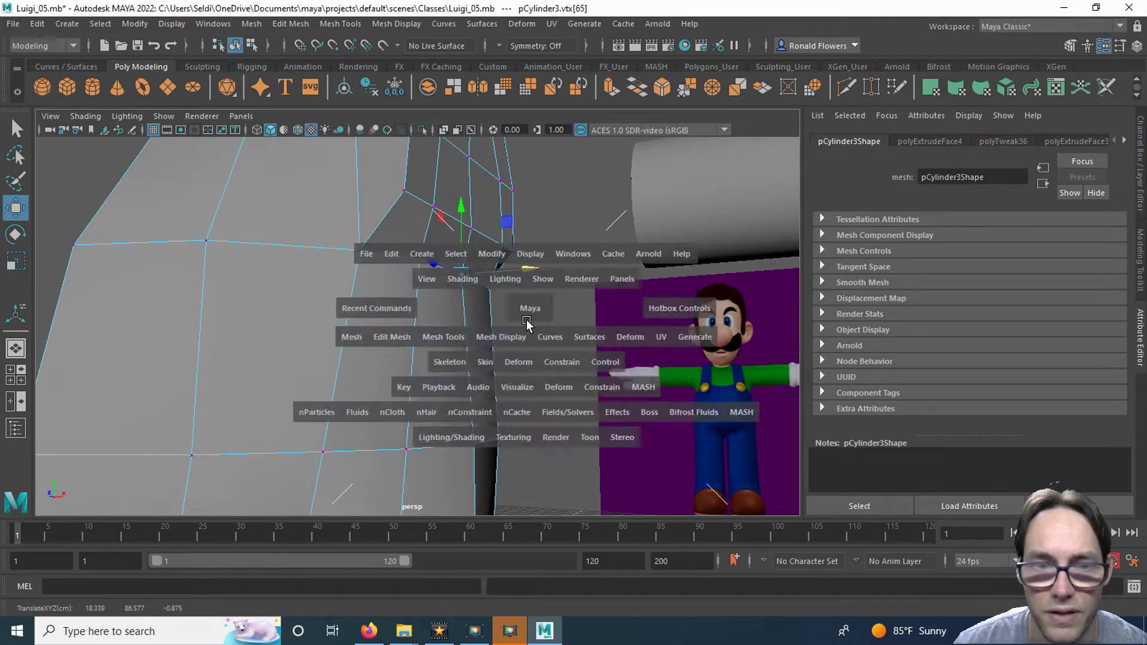
pyautogui.press('space')
pyautogui.keyDown('alt'); pyautogui.moveTo(323, 464); pyautogui.dragTo(358, 328, button='right'); pyautogui.keyUp('alt')
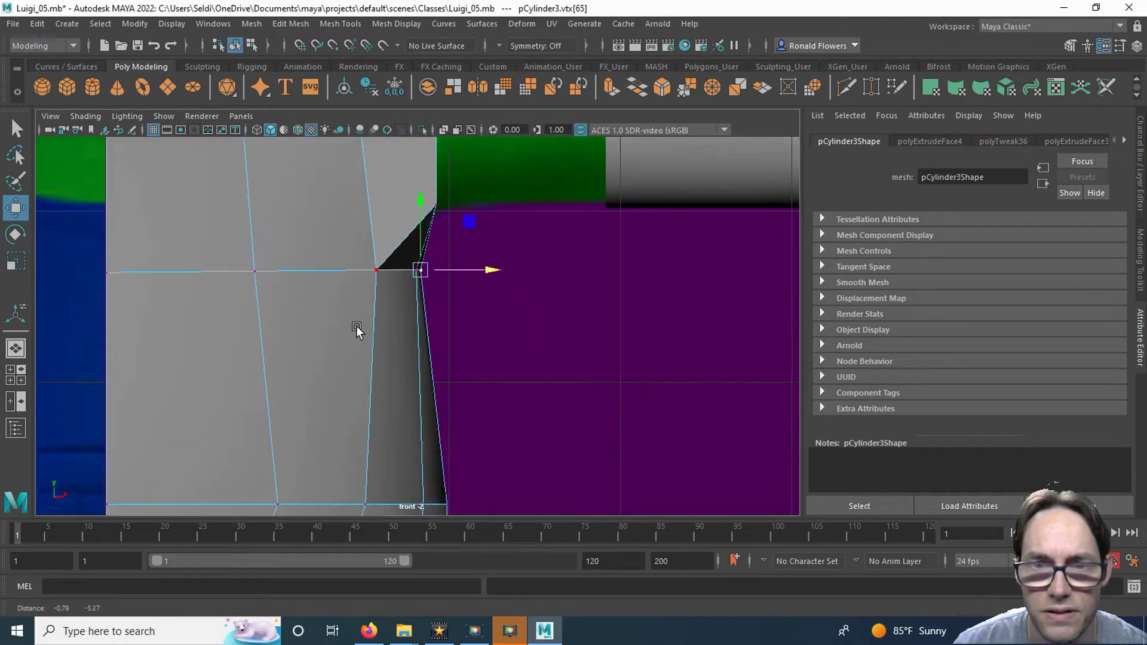
pyautogui.keyDown('alt'); pyautogui.moveTo(359, 328); pyautogui.dragTo(331, 494, button='middle'); pyautogui.keyUp('alt')
pyautogui.keyDown('alt'); pyautogui.moveTo(409, 340); pyautogui.dragTo(417, 387, button='middle'); pyautogui.keyUp('alt')
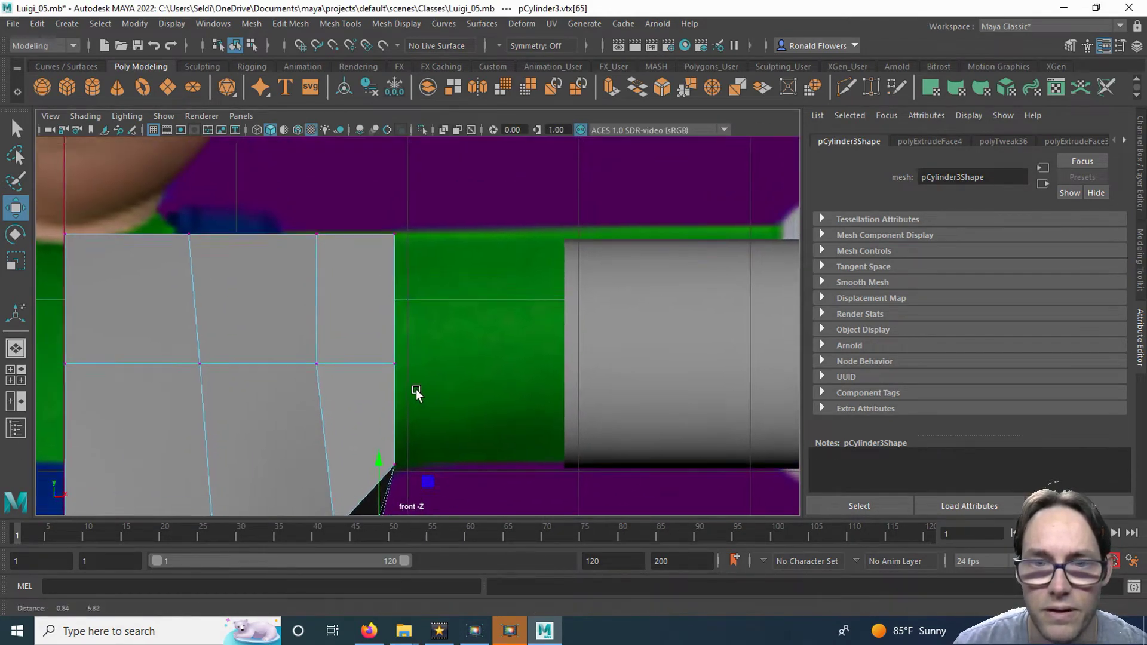
pyautogui.press('space')
pyautogui.press('space')
pyautogui.keyDown('alt'); pyautogui.moveTo(508, 342); pyautogui.dragTo(441, 358); pyautogui.keyUp('alt')
# Lower the three middle vertices on the shoulder extrusion's bottom edge into a shallow arc, the rear one to about Y 88.5.
pyautogui.press('space')
pyautogui.press('space')
pyautogui.keyDown('alt'); pyautogui.moveTo(595, 366); pyautogui.dragTo(394, 304, button='middle'); pyautogui.keyUp('alt')
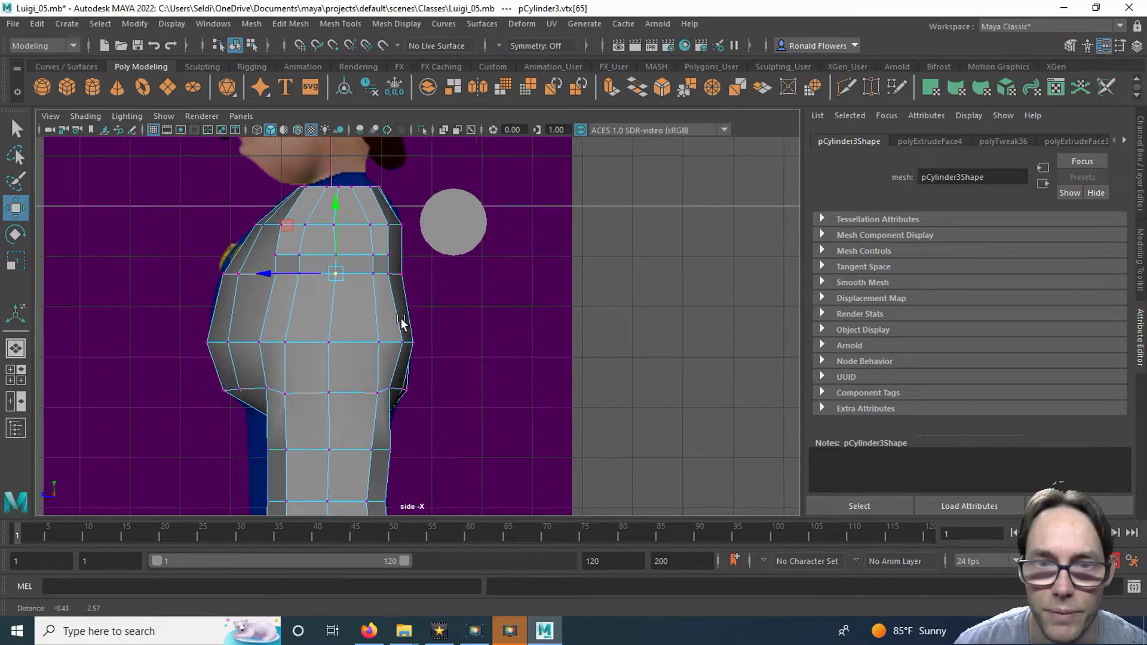
pyautogui.scroll(8, 443, 358)
pyautogui.press('q')
pyautogui.keyDown('alt'); pyautogui.moveTo(334, 334); pyautogui.dragTo(382, 328, button='middle'); pyautogui.keyUp('alt')
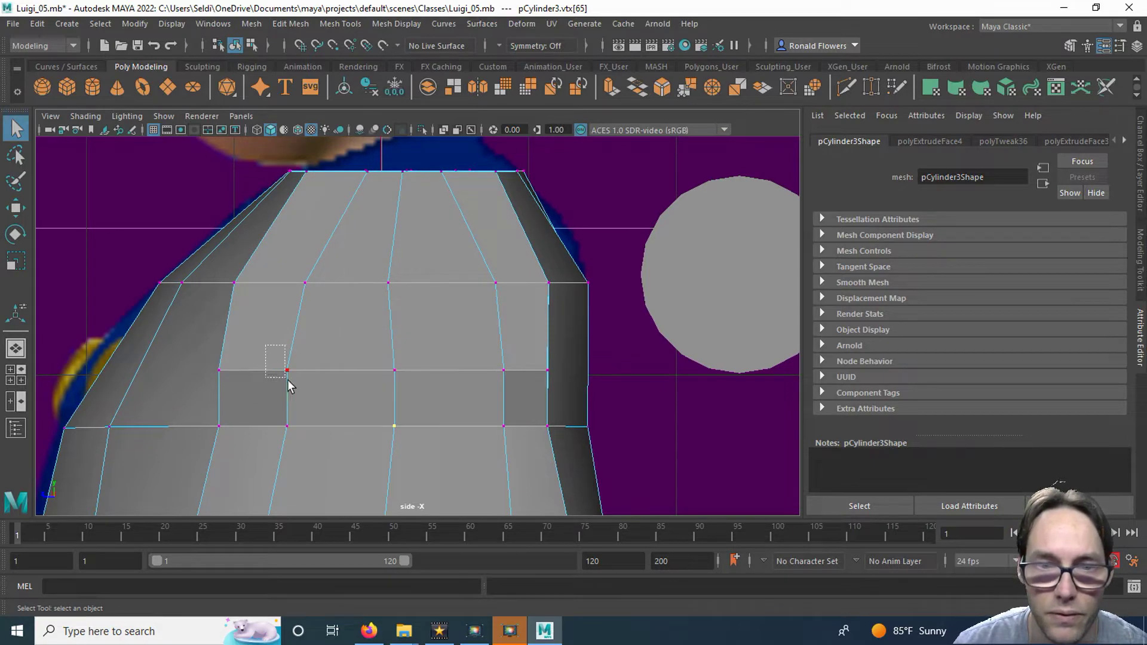
pyautogui.press('w')
pyautogui.moveTo(290, 304); pyautogui.dragTo(290, 331)
pyautogui.moveTo(370, 346); pyautogui.dragTo(415, 385)
pyautogui.moveTo(395, 302); pyautogui.dragTo(393, 336)
pyautogui.moveTo(468, 338); pyautogui.dragTo(511, 407)
pyautogui.moveTo(498, 321); pyautogui.dragTo(504, 348)
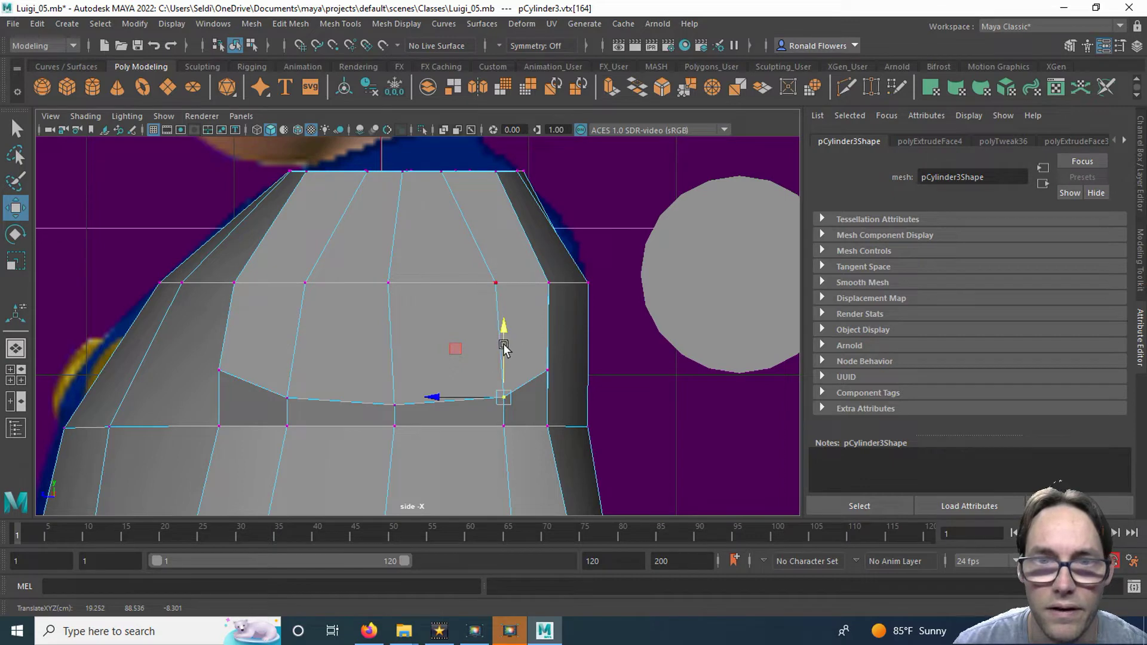
# Shift the extrusion's front lower corner vertex inward along Z and lower its front top corner vertex to about Y 103.5.
pyautogui.click(245, 351)
pyautogui.moveTo(148, 372); pyautogui.dragTo(155, 369)
pyautogui.click(257, 298)
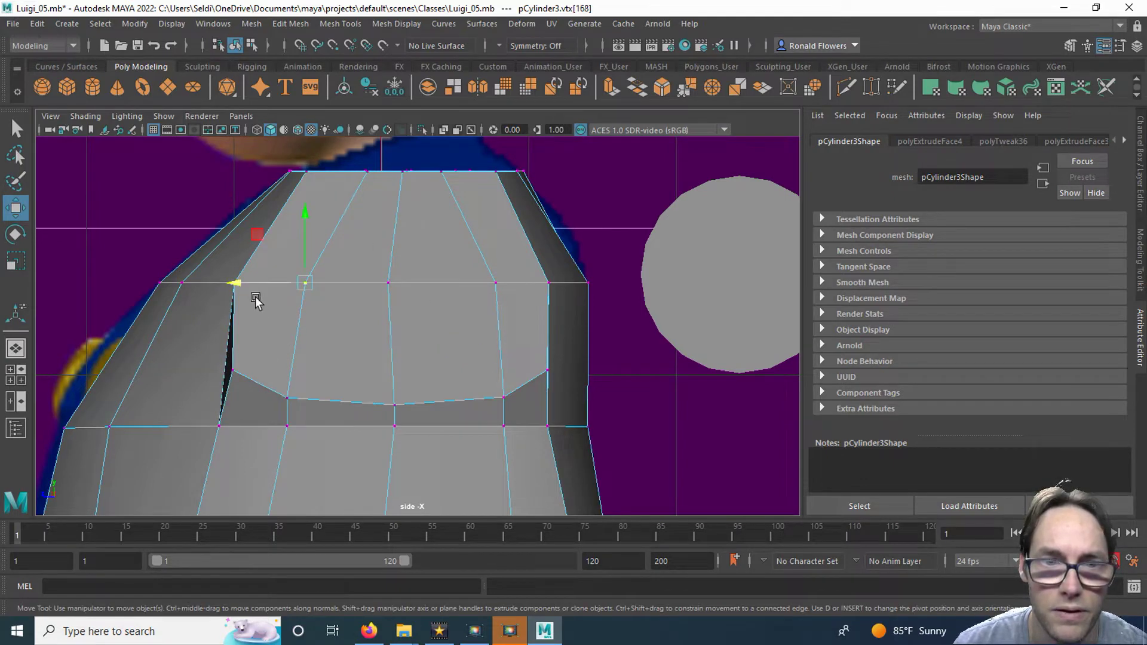
pyautogui.click(310, 171)
pyautogui.moveTo(311, 147); pyautogui.dragTo(310, 152, button='middle')
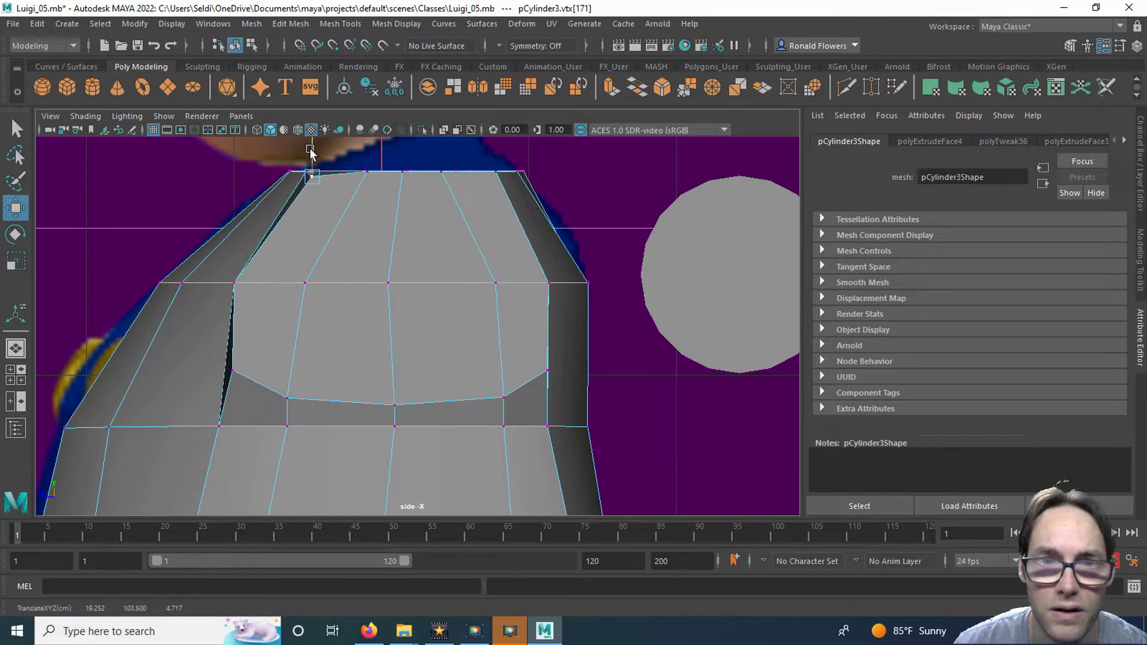
# Lower the extrusion's rear top corner vertex to about Y 103.4 and nudge the rear side and lower vertices slightly inward along Z.
pyautogui.click(491, 200)
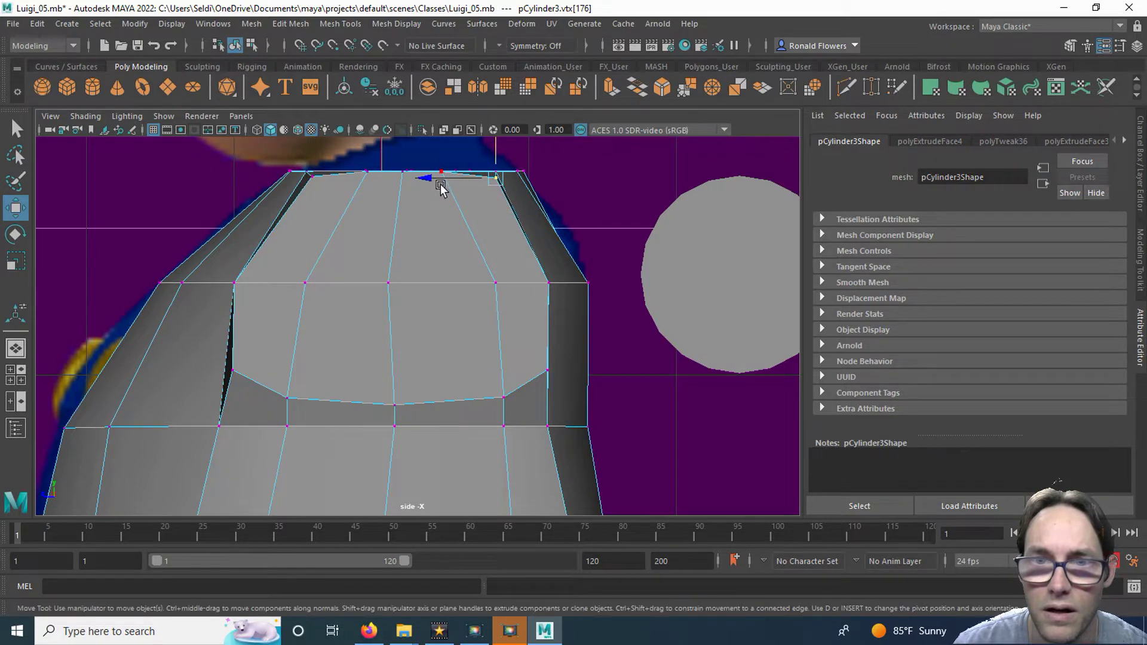
pyautogui.click(441, 187)
pyautogui.click(476, 190)
pyautogui.click(444, 183)
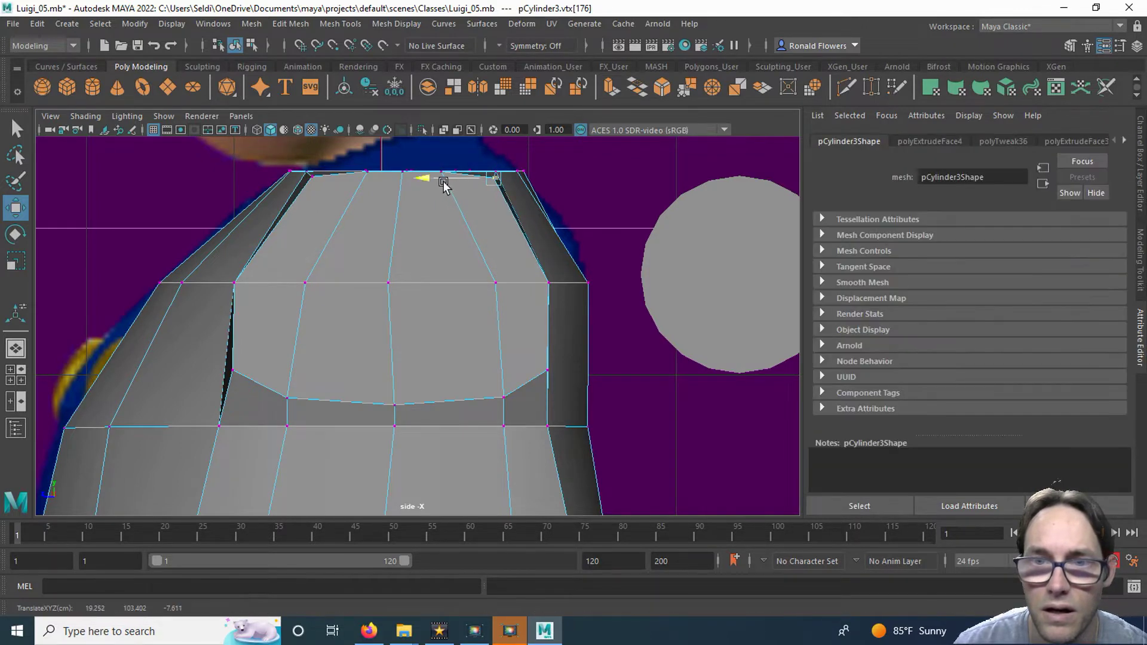
pyautogui.click(528, 289)
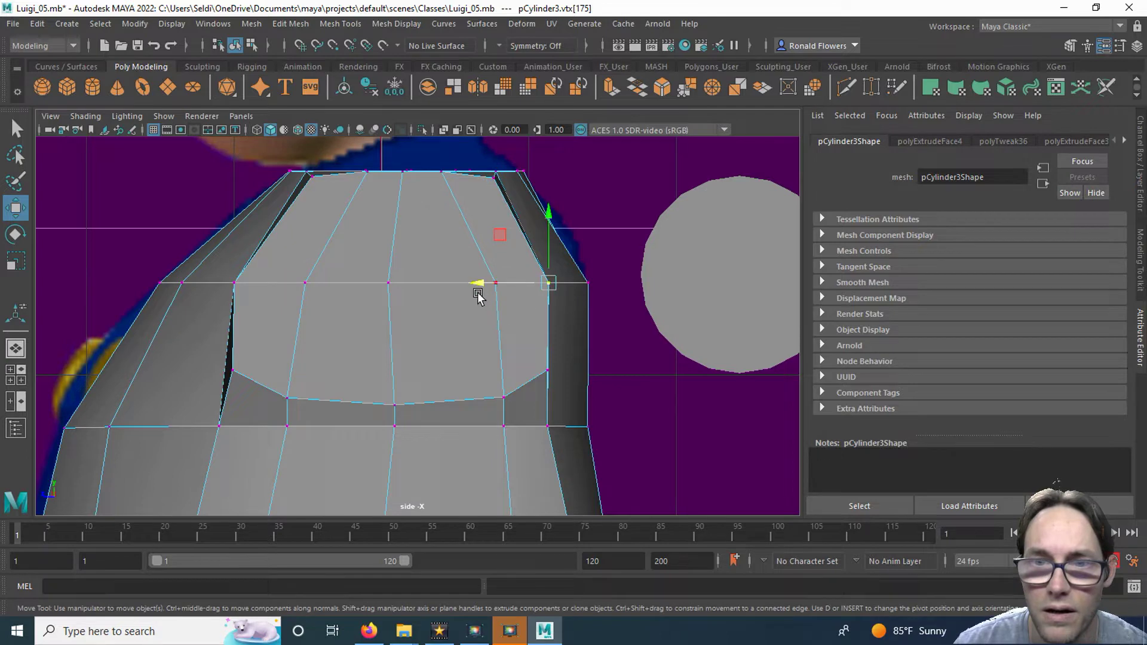
pyautogui.click(476, 367)
pyautogui.click(465, 388)
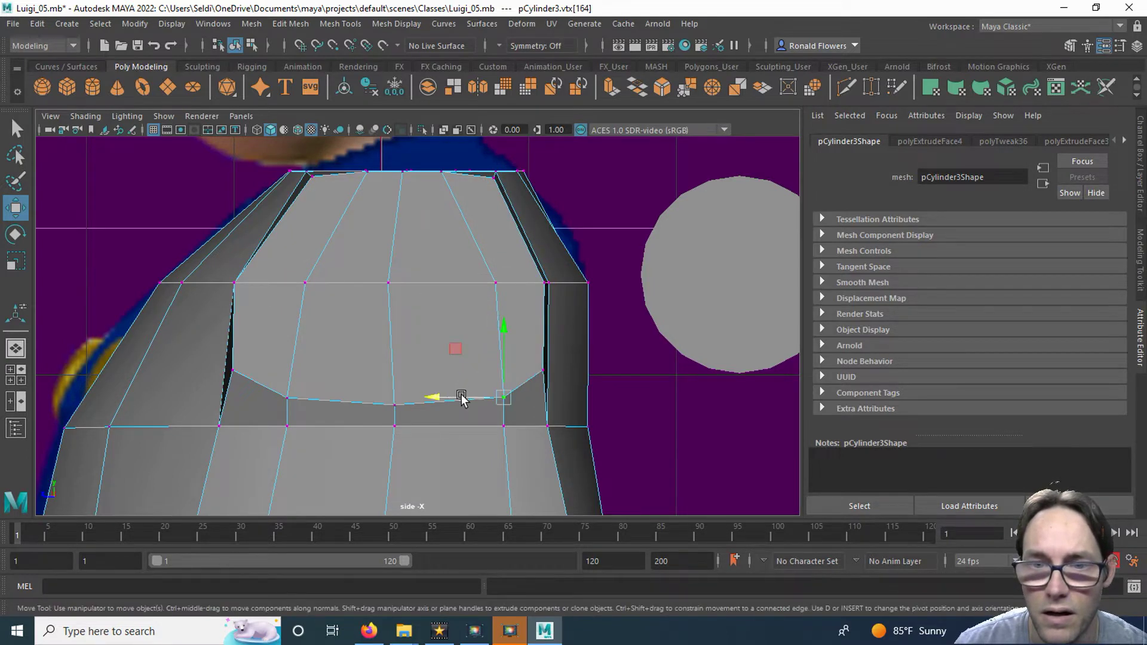
pyautogui.click(436, 397)
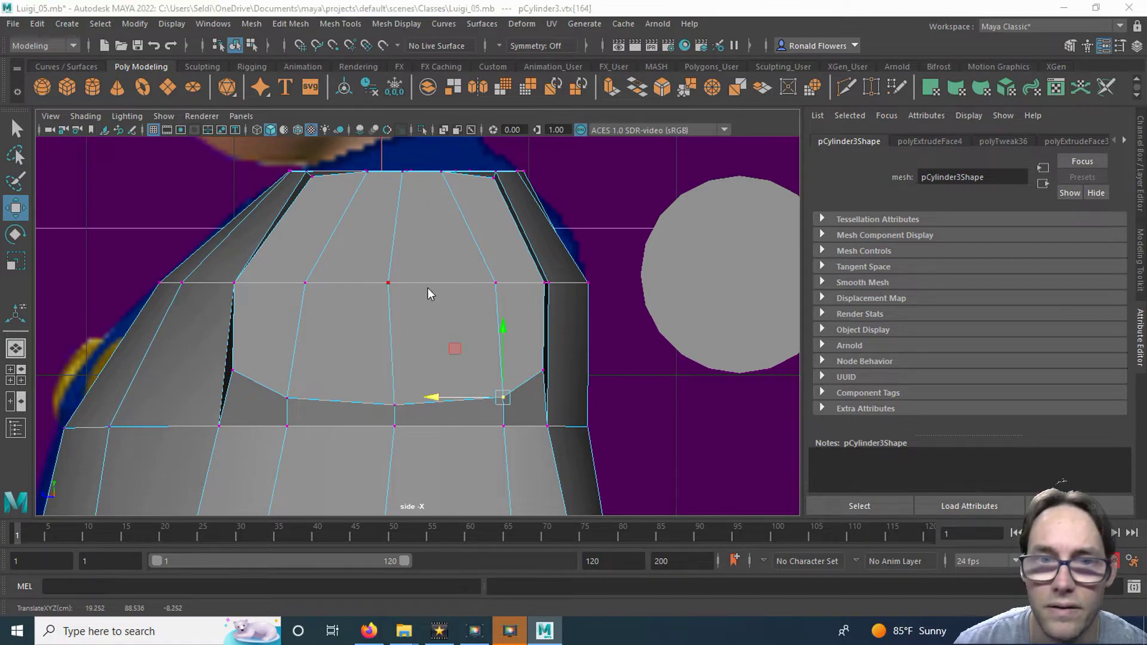
# Select all end faces of the shoulder extrusion and scale them down slightly and uniformly.
pyautogui.press('space')
pyautogui.press('space')
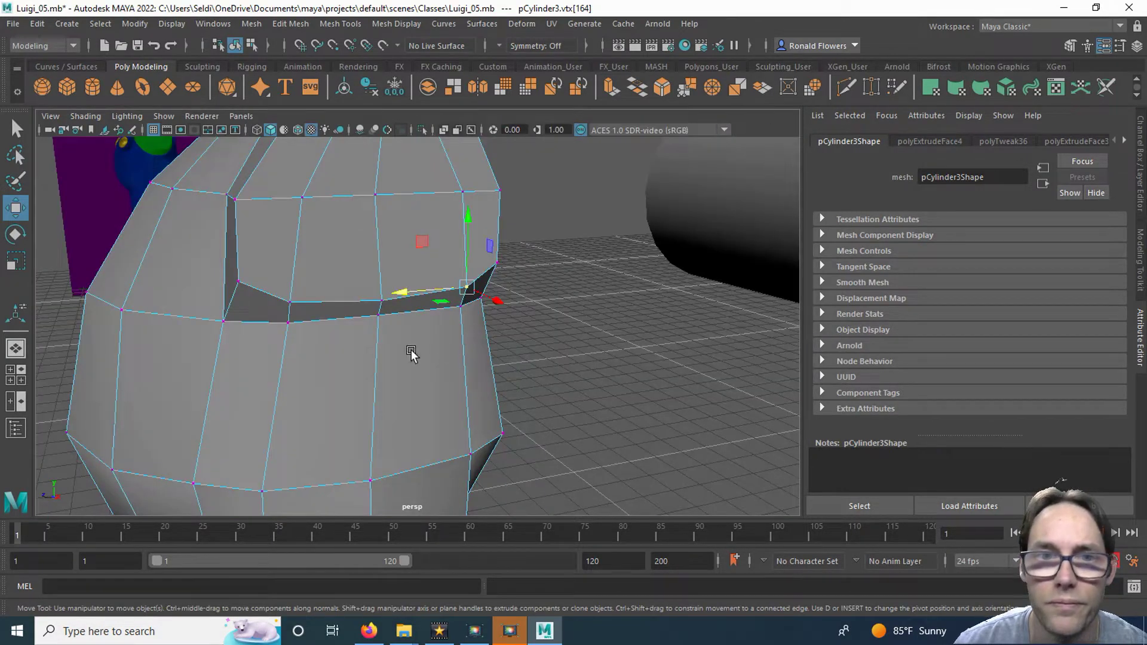
pyautogui.keyDown('alt'); pyautogui.moveTo(355, 357); pyautogui.dragTo(349, 328); pyautogui.keyUp('alt')
pyautogui.moveTo(361, 235); pyautogui.dragTo(365, 278, button='right')
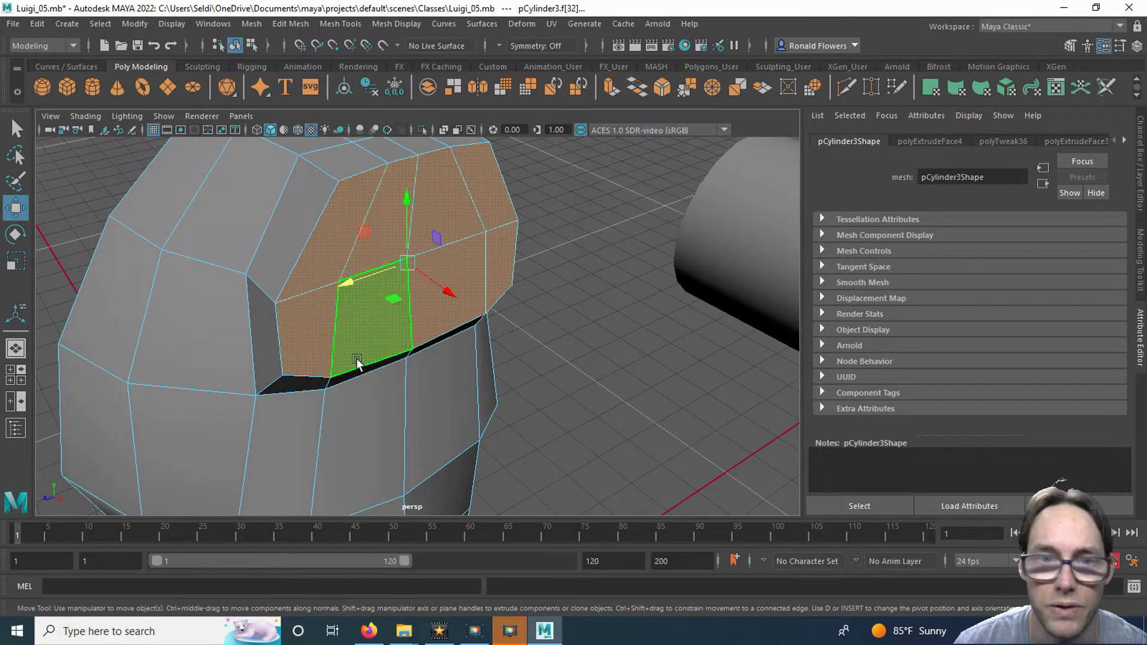
pyautogui.keyDown('alt'); pyautogui.moveTo(320, 358); pyautogui.dragTo(313, 399); pyautogui.keyUp('alt')
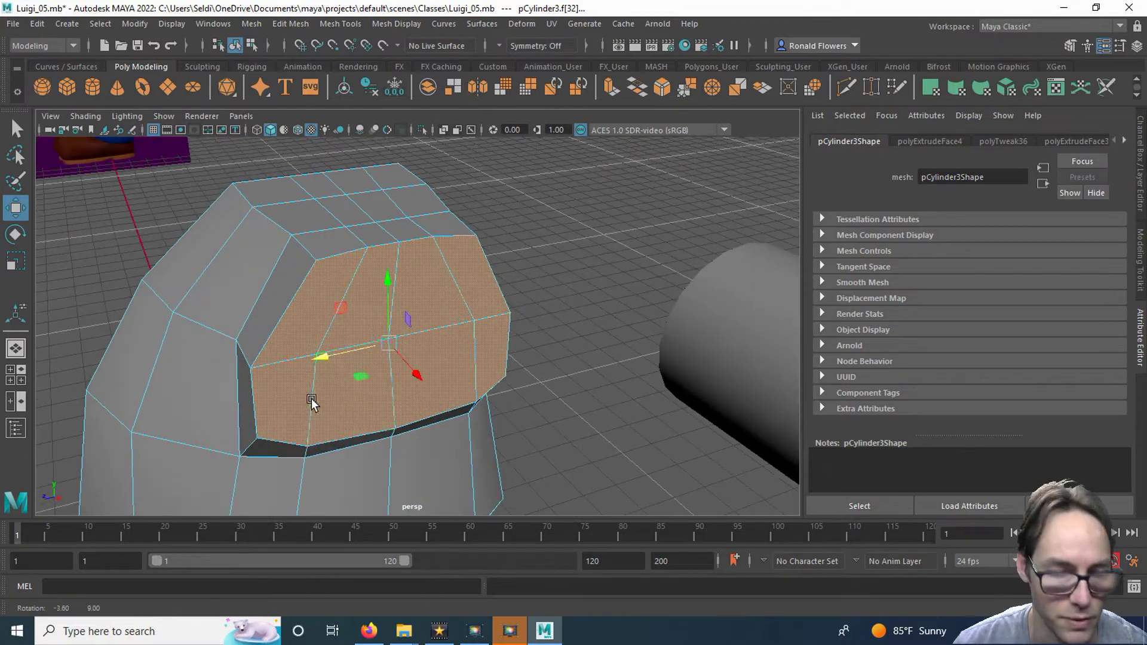
pyautogui.press('r')
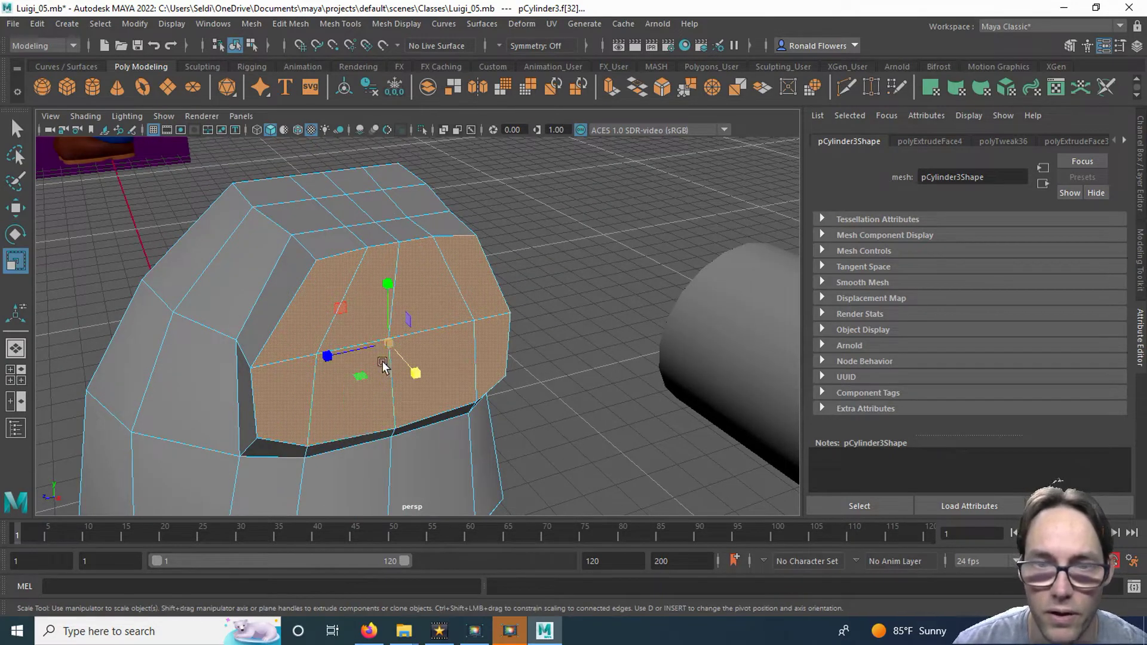
pyautogui.moveTo(388, 338); pyautogui.dragTo(365, 344)
pyautogui.moveTo(298, 383)
pyautogui.keyDown('alt'); pyautogui.mouseDown()
pyautogui.moveTo(410, 366)
pyautogui.moveTo(397, 339)
pyautogui.moveTo(335, 311)
pyautogui.moveTo(225, 312)
pyautogui.moveTo(110, 374)
pyautogui.moveTo(291, 368)
pyautogui.moveTo(304, 389)
pyautogui.mouseUp(); pyautogui.keyUp('alt')
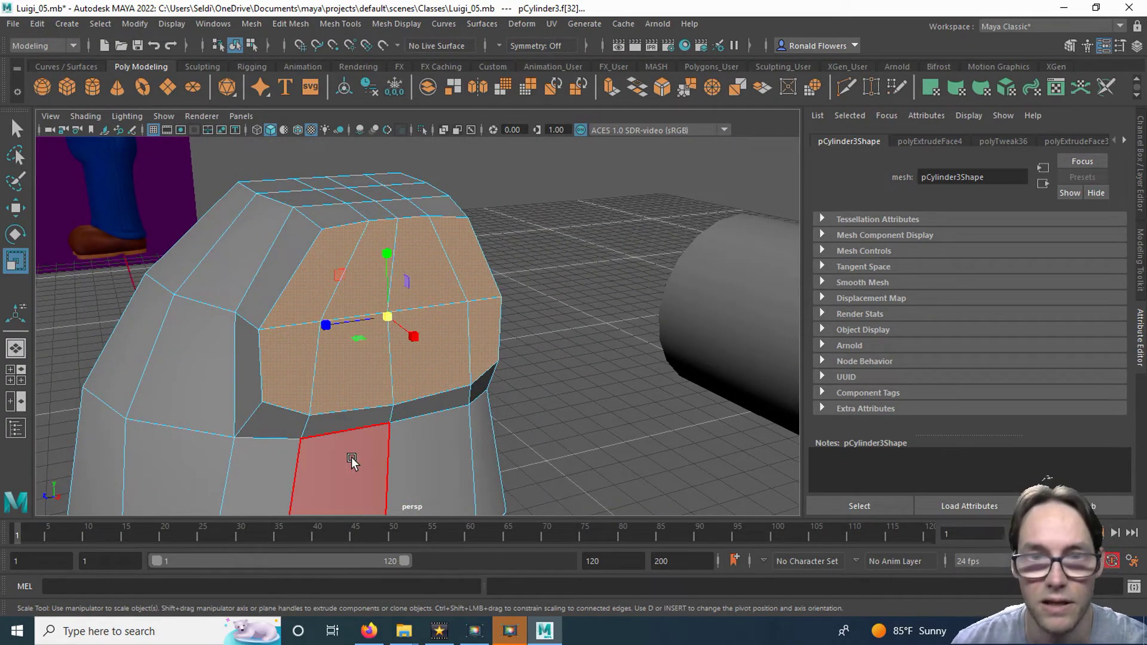
# Delete the selected end faces to leave an open armhole in the torso's shoulder.
pyautogui.press('Delete')
pyautogui.press('q')
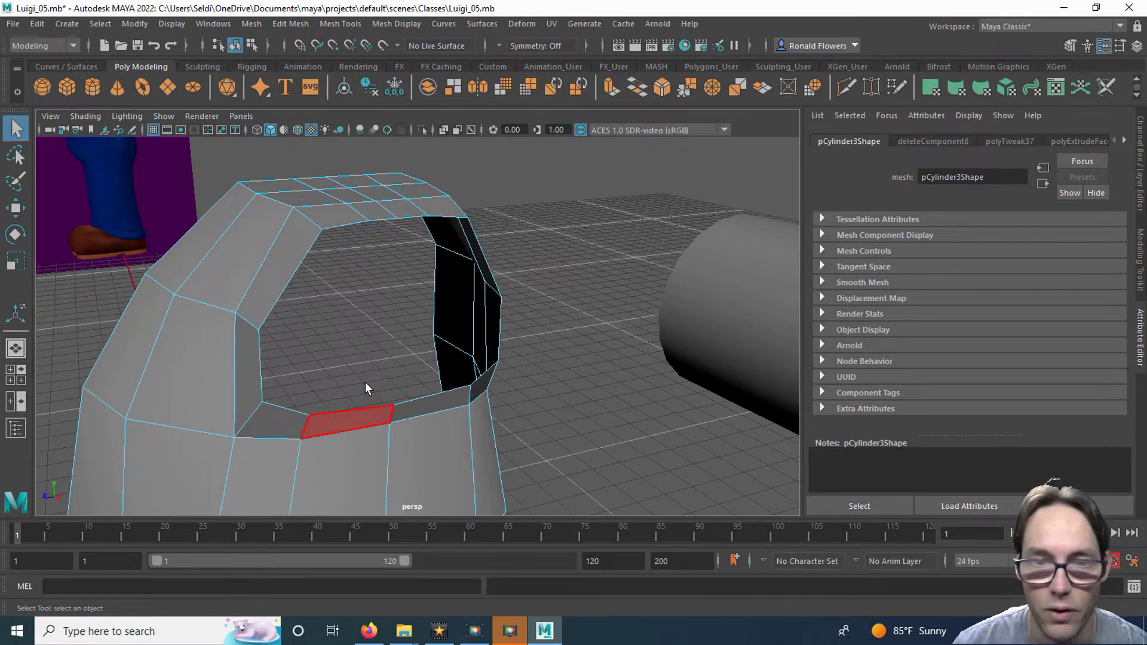
pyautogui.keyDown('alt'); pyautogui.moveTo(399, 361); pyautogui.dragTo(356, 352); pyautogui.keyUp('alt')
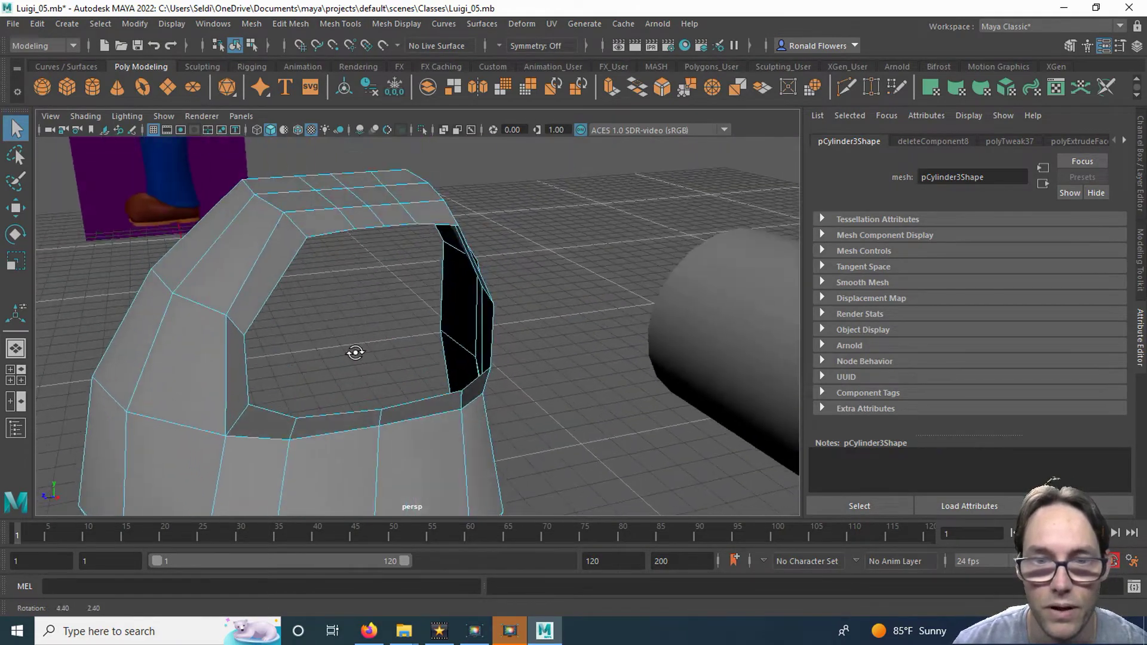
pyautogui.keyDown('alt'); pyautogui.moveTo(356, 352); pyautogui.dragTo(369, 359); pyautogui.keyUp('alt')
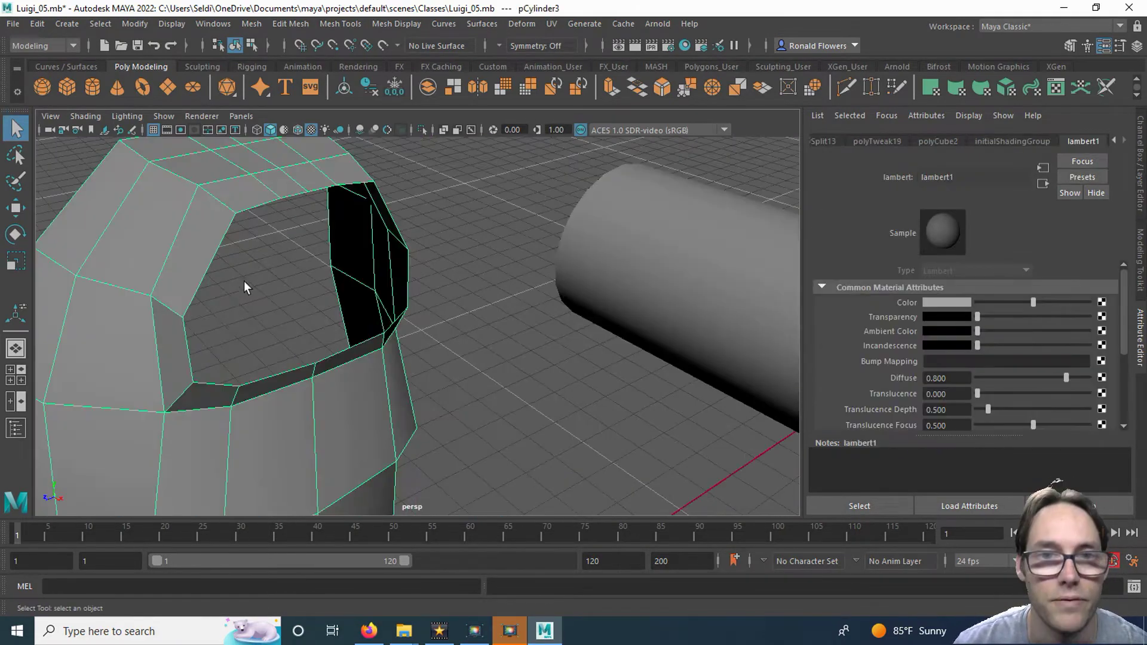
# Examine the armhole's border edges from several angles and compare them with the arm cylinder's divisions.
pyautogui.keyDown('alt'); pyautogui.moveTo(243, 282); pyautogui.dragTo(176, 241); pyautogui.keyUp('alt')
pyautogui.scroll(3, 272, 296)
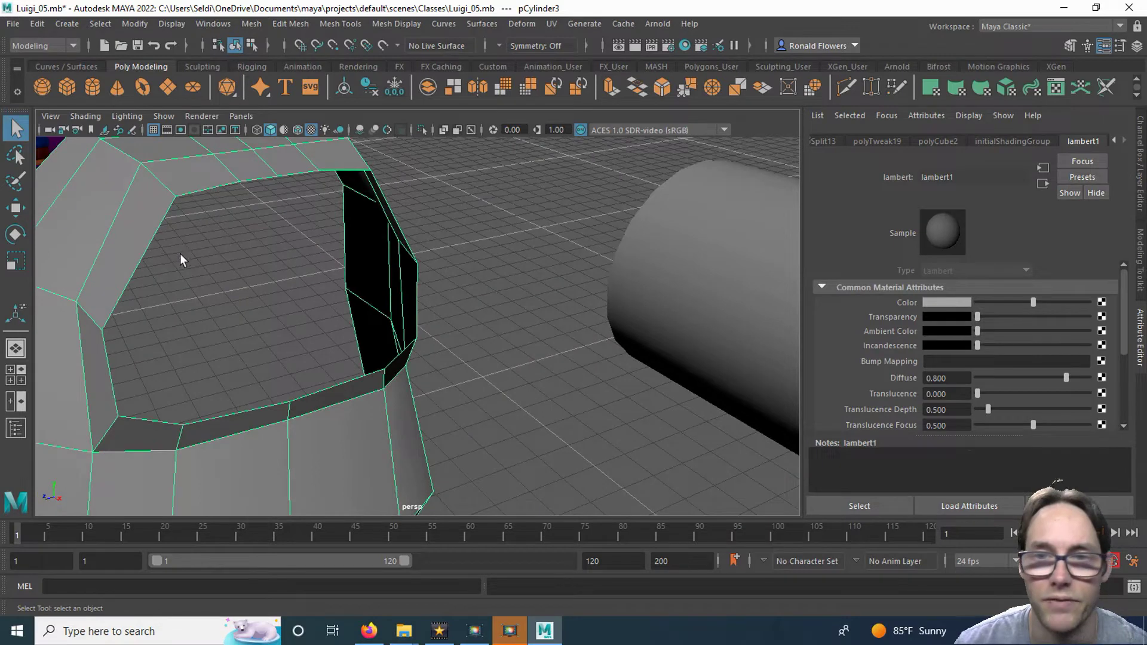
pyautogui.scroll(-3, 324, 316)
pyautogui.click(621, 299)
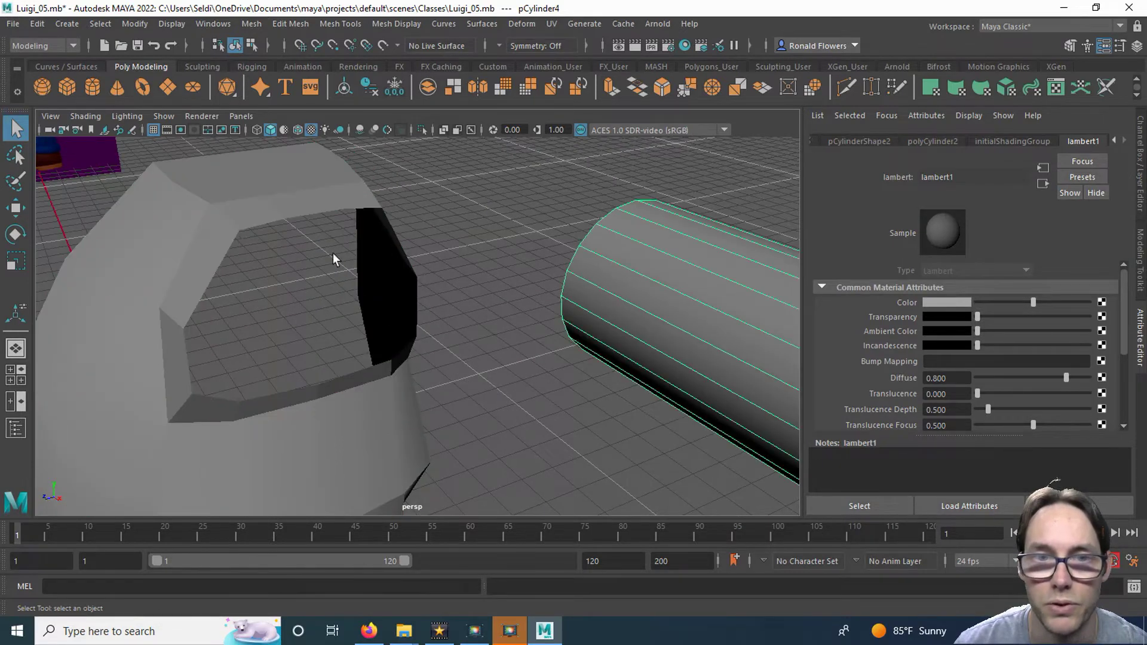
pyautogui.click(248, 221)
pyautogui.keyDown('alt'); pyautogui.moveTo(248, 253); pyautogui.dragTo(243, 245); pyautogui.keyUp('alt')
pyautogui.scroll(2, 286, 233)
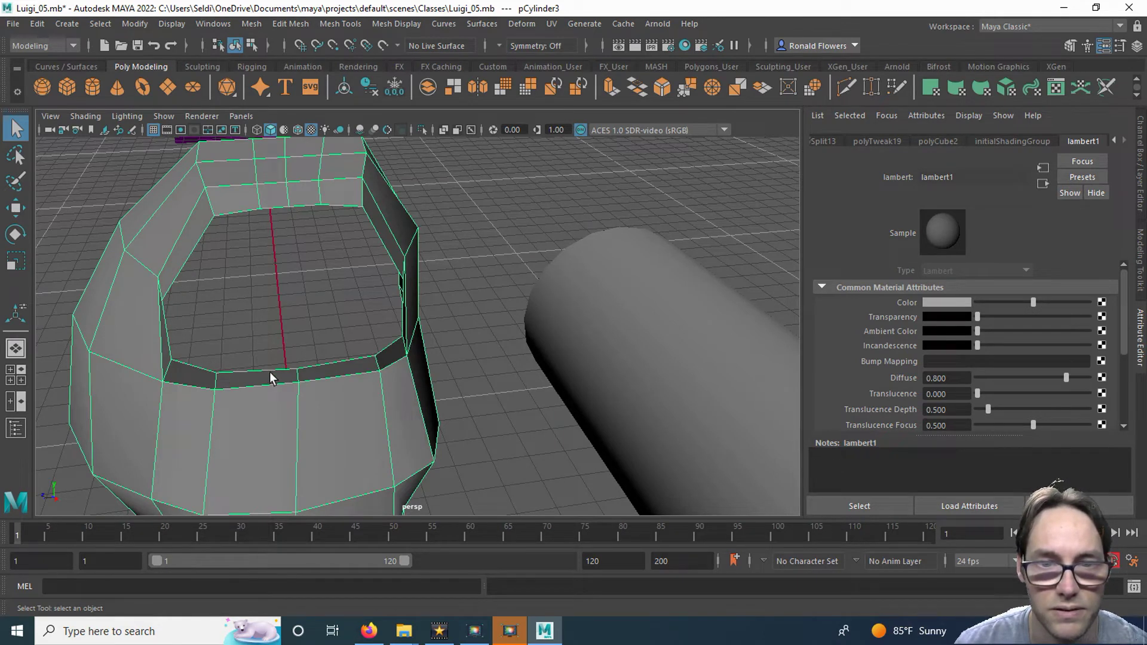
pyautogui.keyDown('alt'); pyautogui.moveTo(380, 339); pyautogui.dragTo(391, 281); pyautogui.keyUp('alt')
pyautogui.keyDown('alt'); pyautogui.moveTo(369, 195); pyautogui.dragTo(417, 189); pyautogui.keyUp('alt')
# Set the arm cylinder's Subdivisions Axis to 12.
pyautogui.click(665, 287)
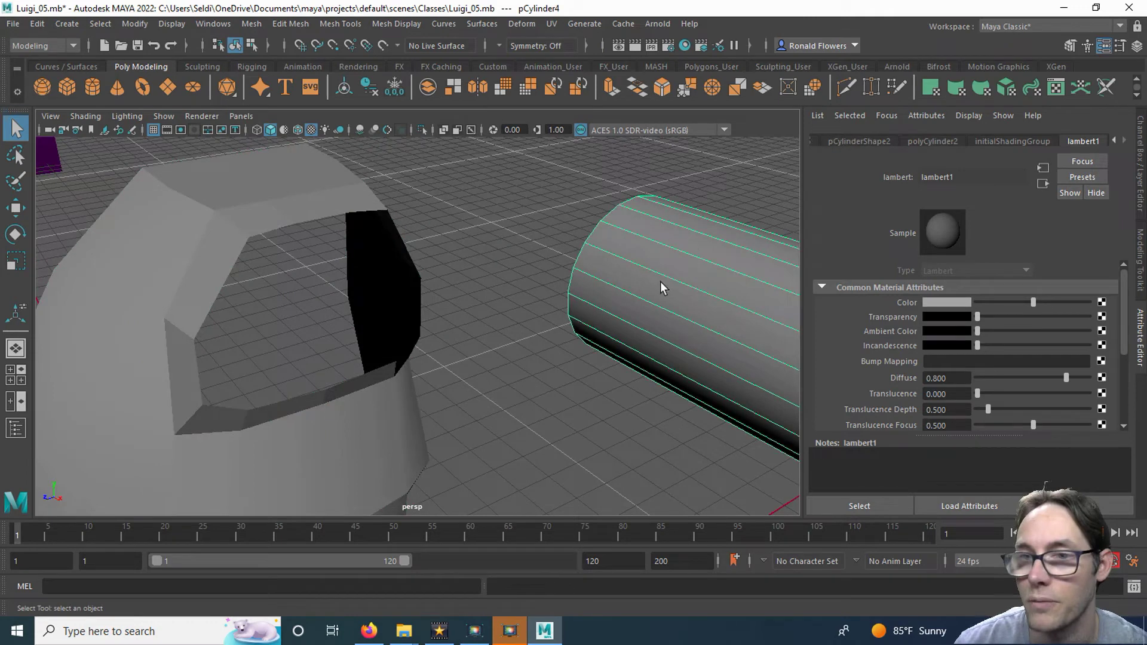
pyautogui.click(1141, 190)
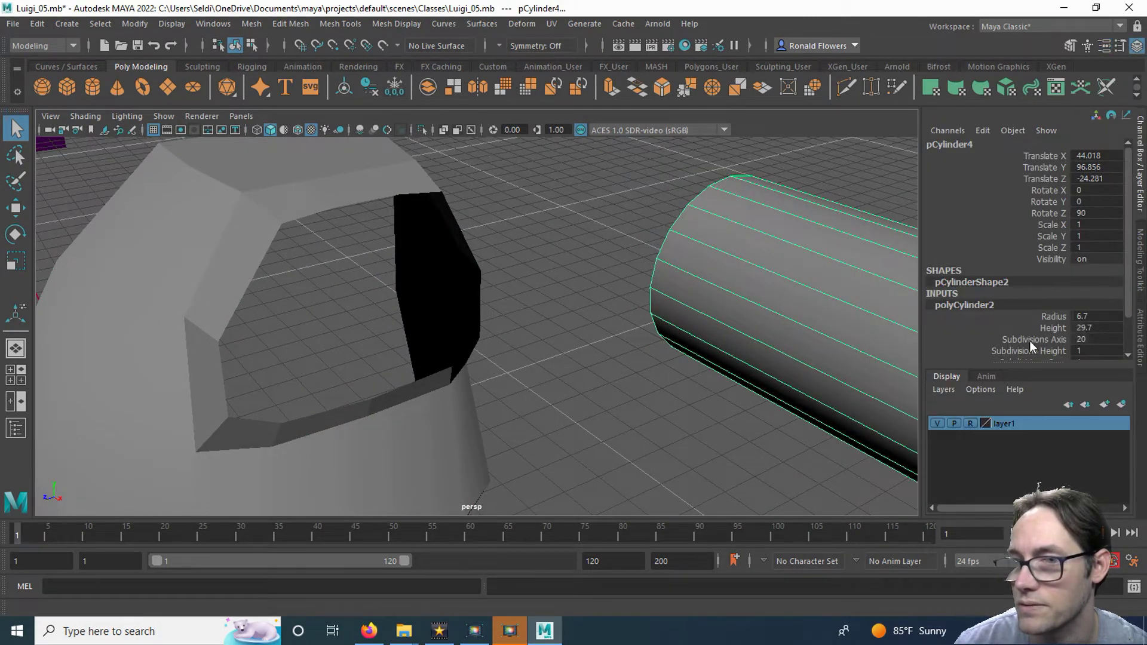
pyautogui.click(1031, 340)
pyautogui.click(1084, 339)
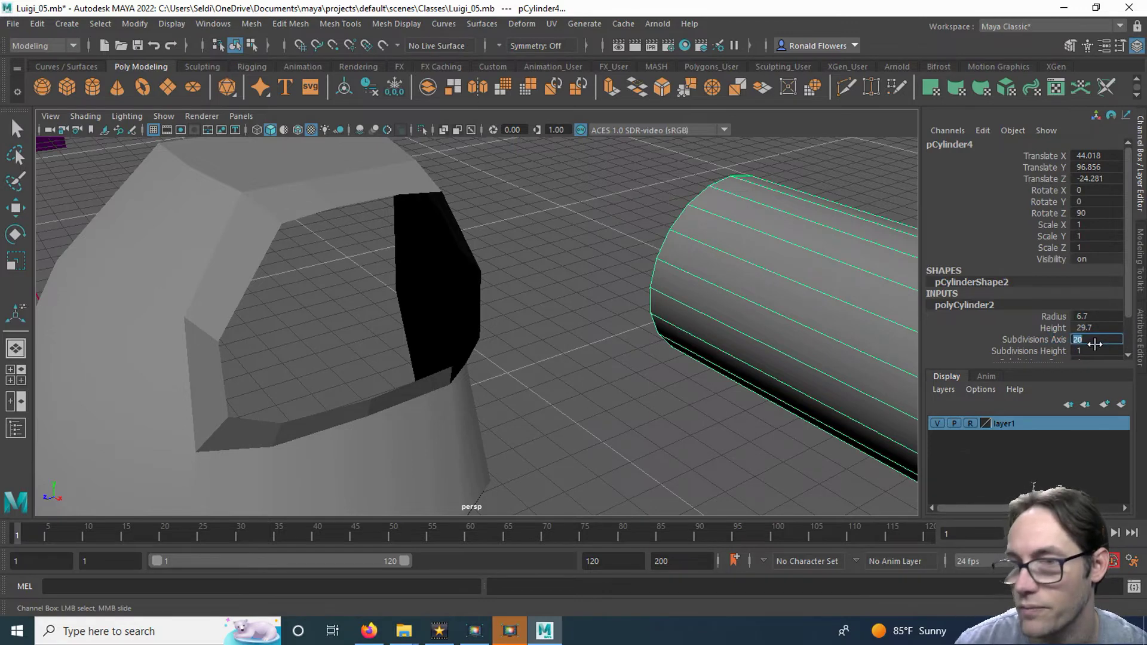
pyautogui.write('12')
pyautogui.press('Return')
pyautogui.scroll(-6, 753, 335)
pyautogui.scroll(2, 753, 335)
pyautogui.keyDown('alt'); pyautogui.moveTo(705, 377); pyautogui.dragTo(667, 312, button='middle'); pyautogui.keyUp('alt')
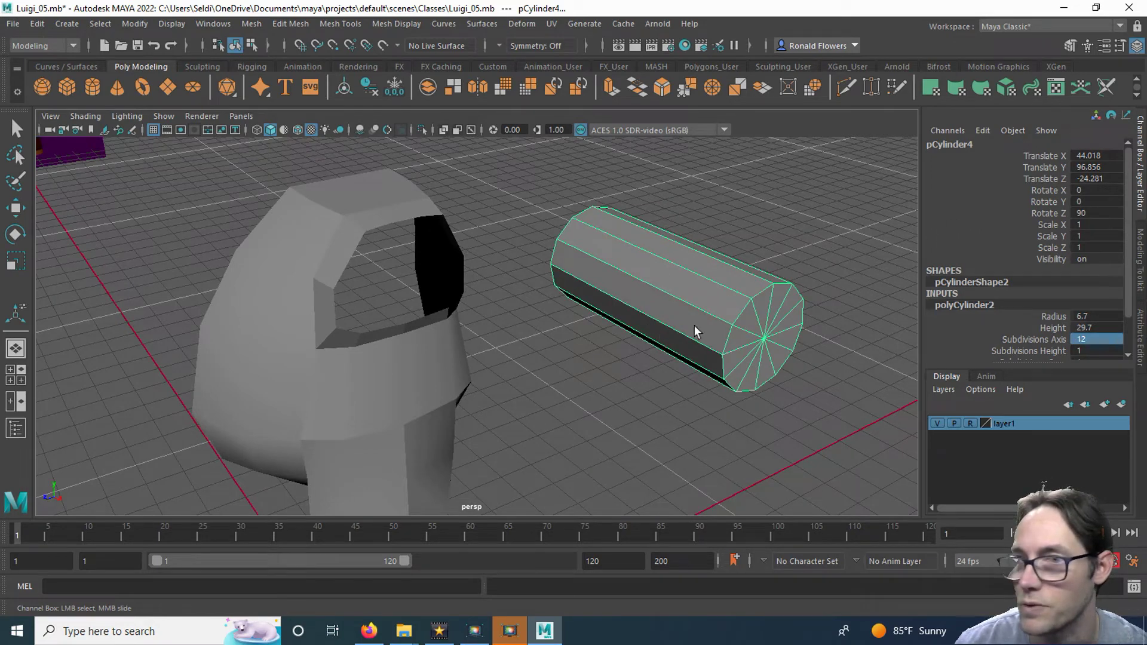
# Set the arm cylinder's Translate Z to 0 to line it up with the armhole.
pyautogui.click(1041, 177)
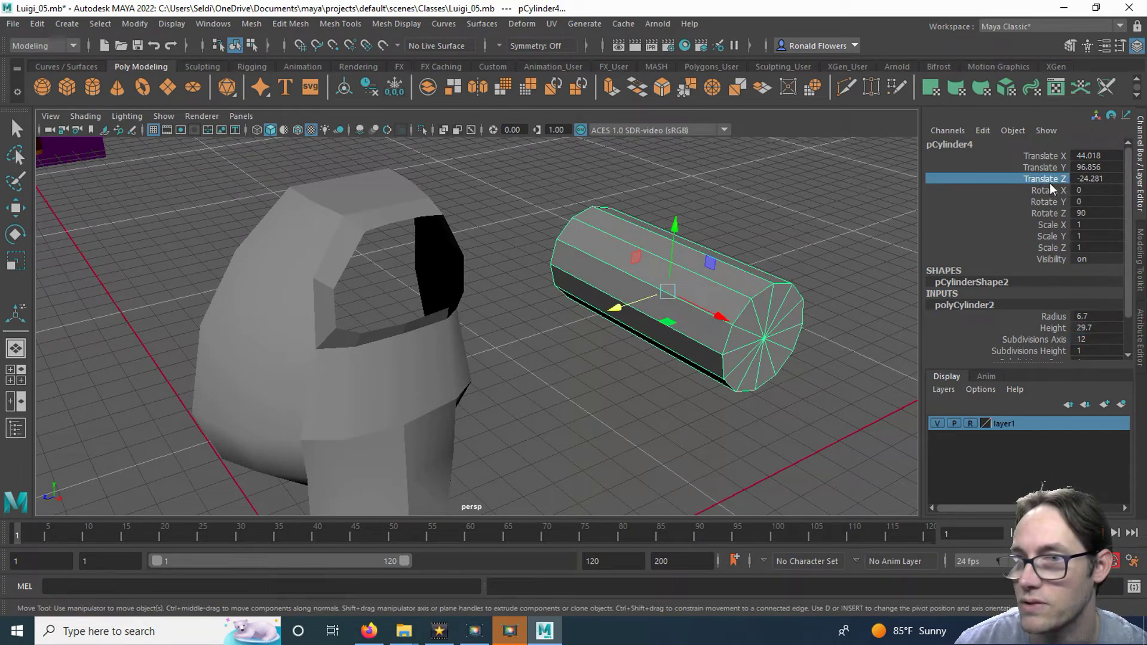
pyautogui.click(1093, 179)
pyautogui.write('0')
pyautogui.press('Return')
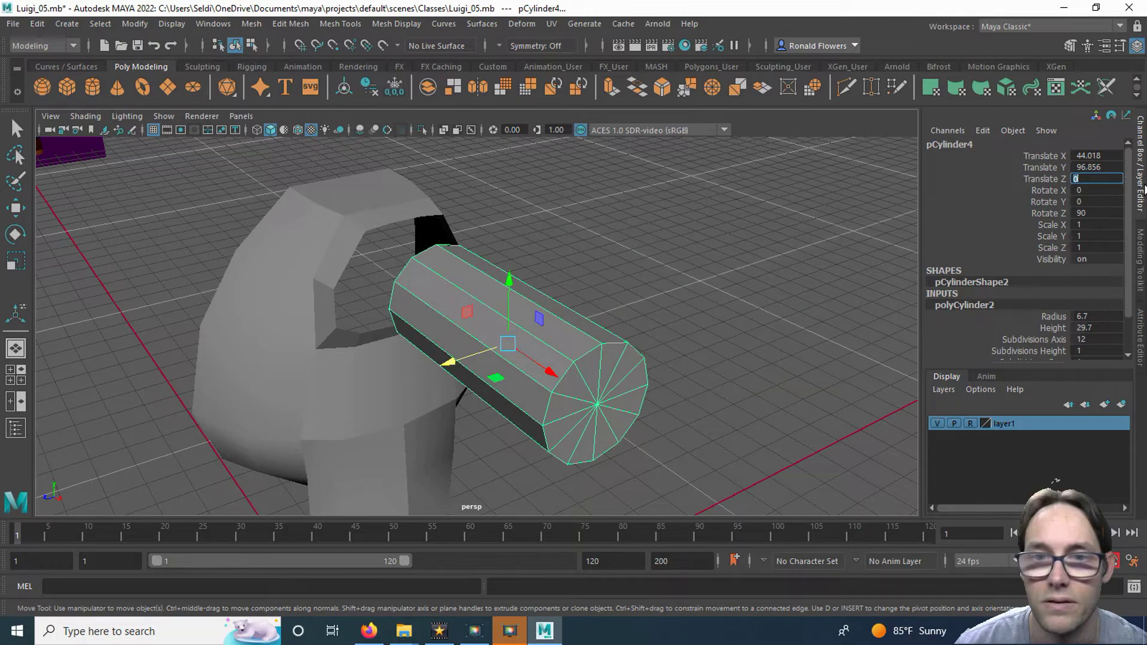
pyautogui.keyDown('alt'); pyautogui.moveTo(619, 305); pyautogui.dragTo(597, 293); pyautogui.keyUp('alt')
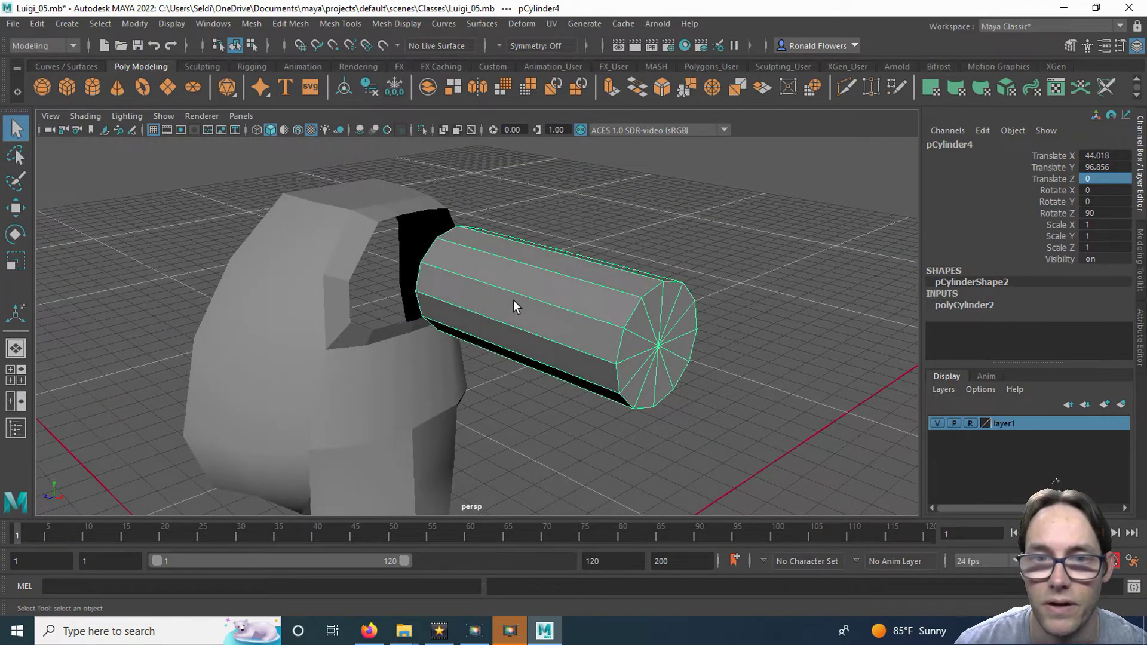
# Move the arm cylinder along X to about 30.7 in the front view so that its inner end meets the shoulder.
pyautogui.press('space')
pyautogui.press('space')
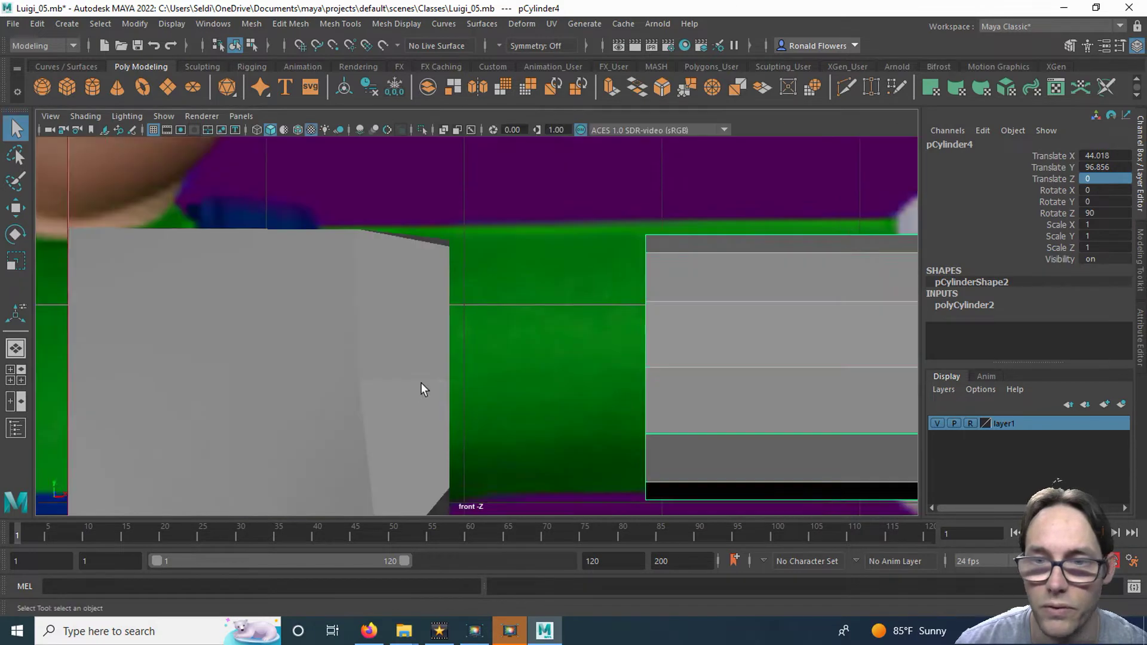
pyautogui.scroll(-6, 511, 367)
pyautogui.scroll(1, 566, 325)
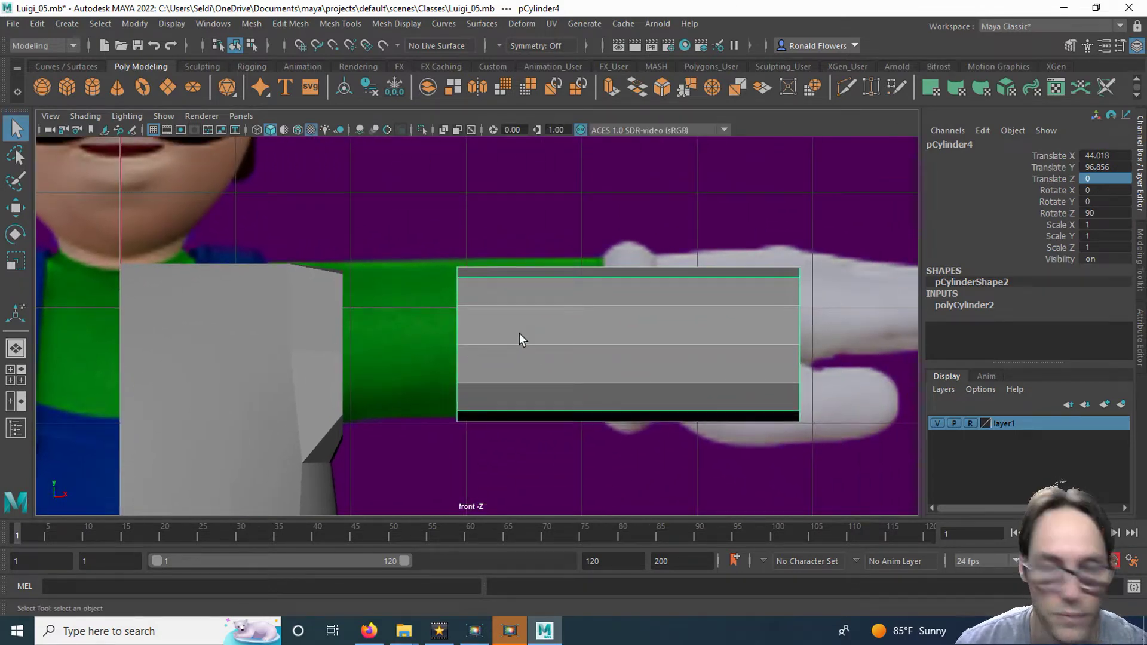
pyautogui.press('w')
pyautogui.moveTo(693, 345); pyautogui.dragTo(541, 351)
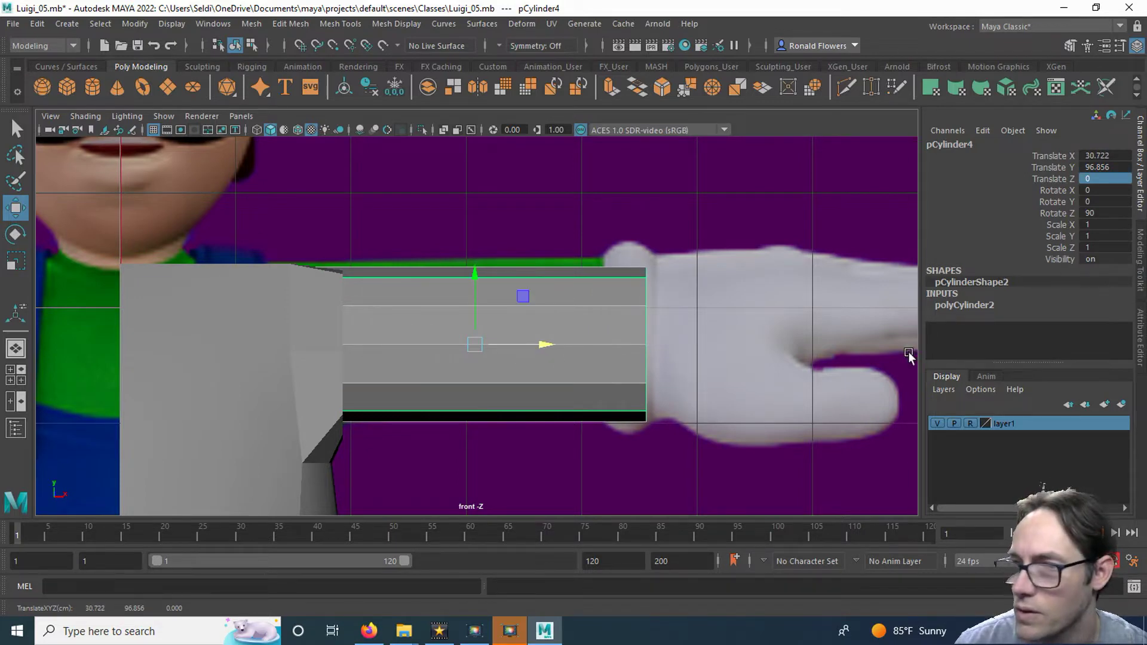
# Make the lambert1 material semi-transparent and raise the arm cylinder along Y to about 97.4 to match the reference sleeve.
pyautogui.click(1139, 341)
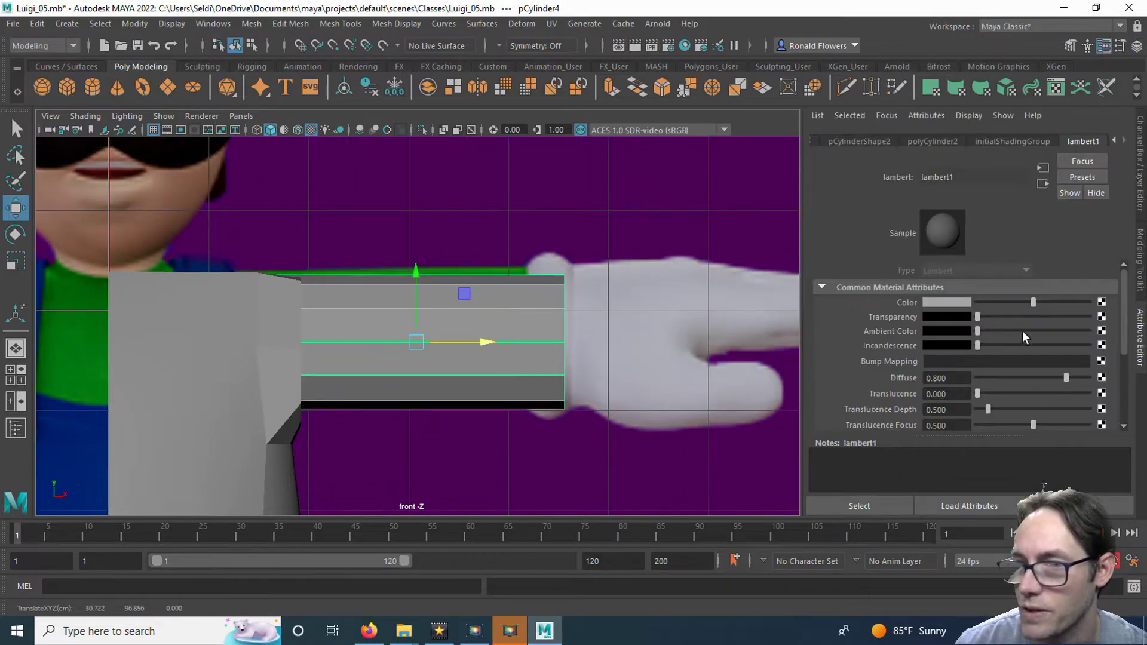
pyautogui.moveTo(976, 317); pyautogui.dragTo(1034, 316)
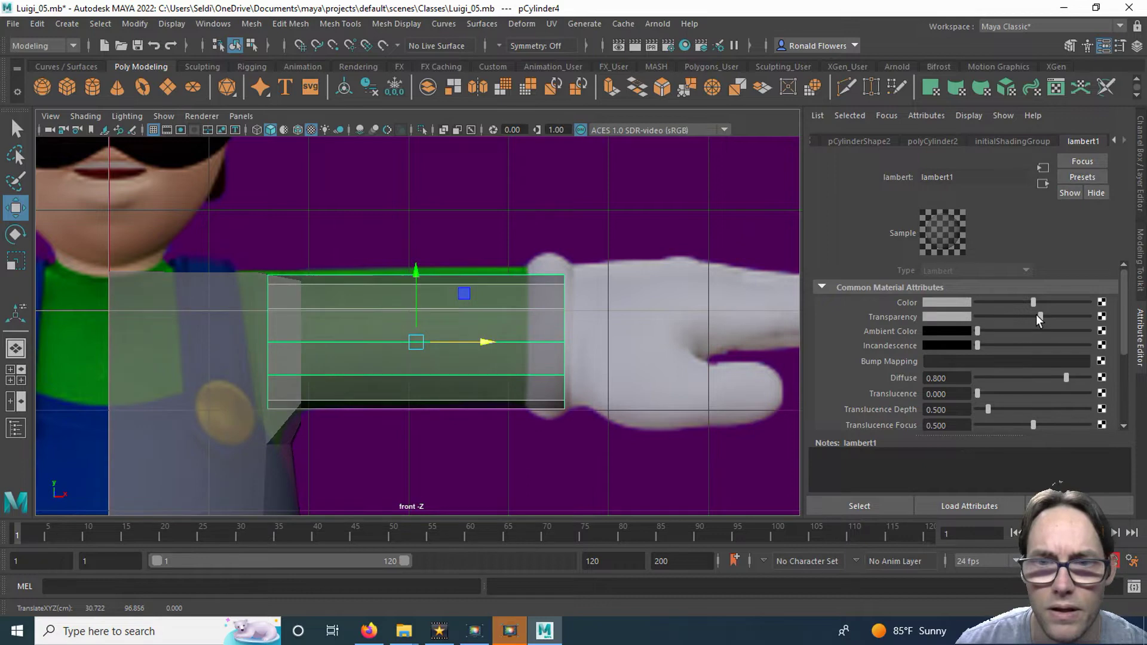
pyautogui.scroll(3, 542, 396)
pyautogui.keyDown('alt'); pyautogui.moveTo(541, 395); pyautogui.dragTo(559, 374, button='middle'); pyautogui.keyUp('alt')
pyautogui.moveTo(432, 263); pyautogui.dragTo(433, 256)
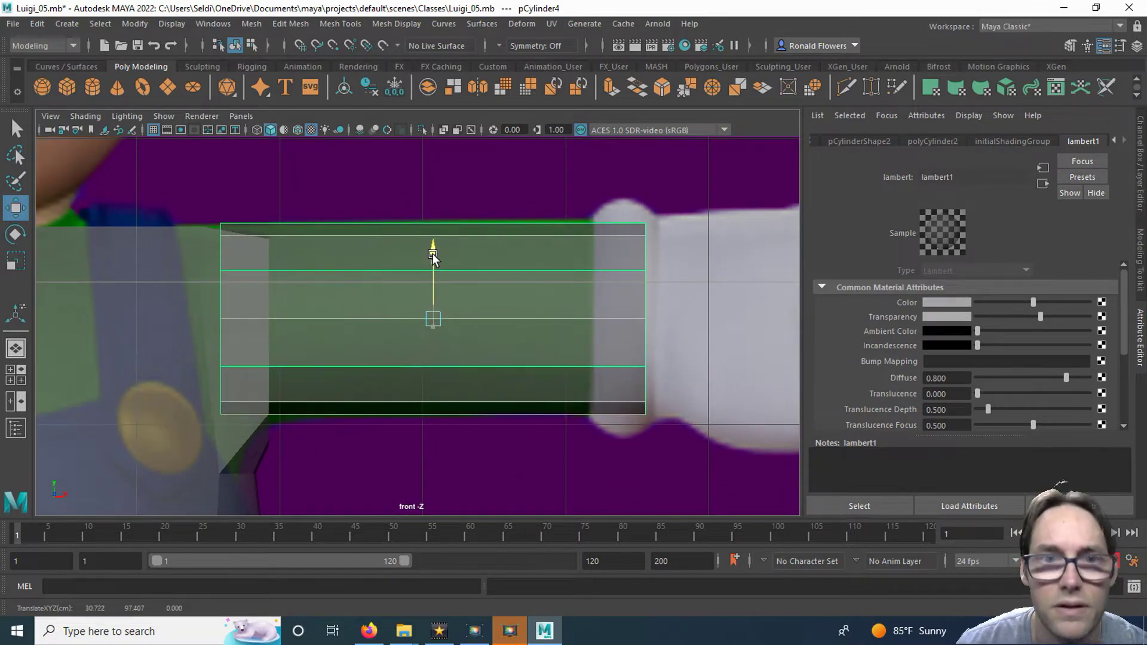
# Move the arm's inner-end vertices outward to just clear the shoulder and its outer-end vertices inward to the edge of the glove cuff.
pyautogui.moveTo(552, 235); pyautogui.dragTo(495, 236, button='right')
pyautogui.moveTo(195, 197); pyautogui.dragTo(251, 450)
pyautogui.moveTo(289, 318); pyautogui.dragTo(354, 317)
pyautogui.moveTo(607, 177); pyautogui.dragTo(691, 458)
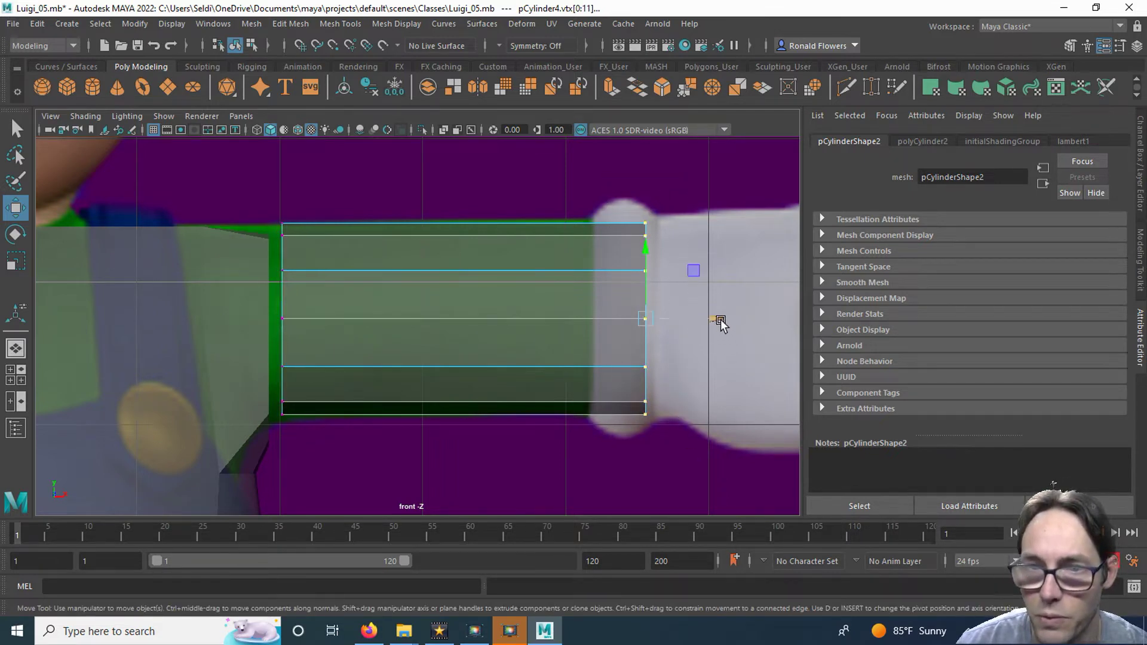
pyautogui.moveTo(719, 319); pyautogui.dragTo(663, 319)
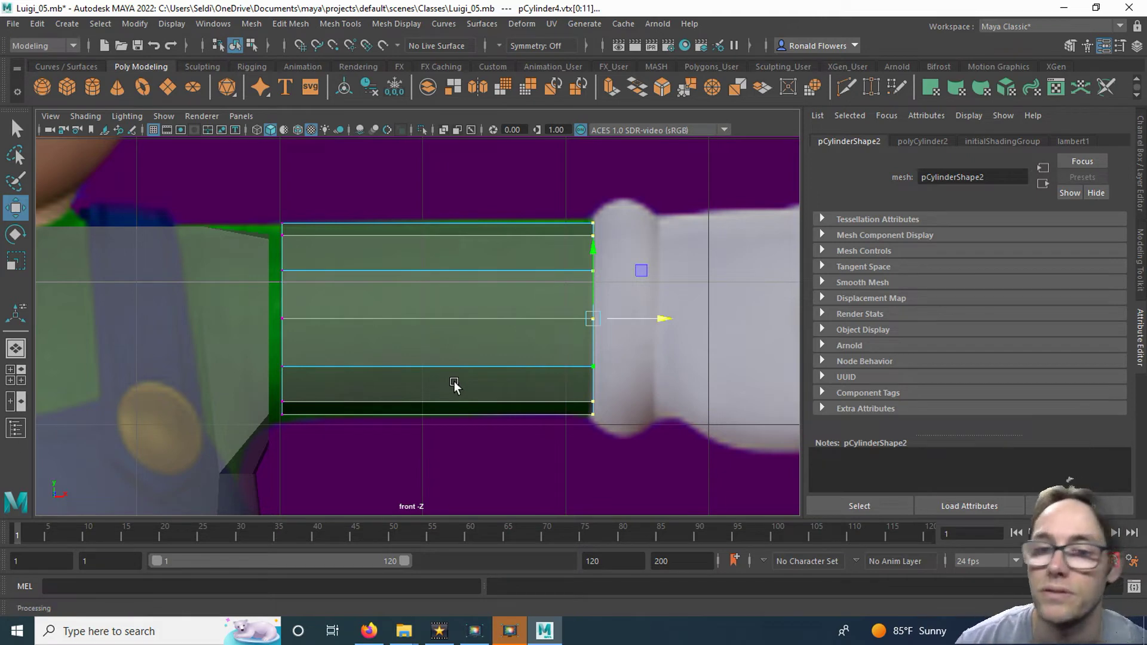
# Insert an edge loop around the middle of the arm cylinder with Multi-Cut.
pyautogui.click(845, 89)
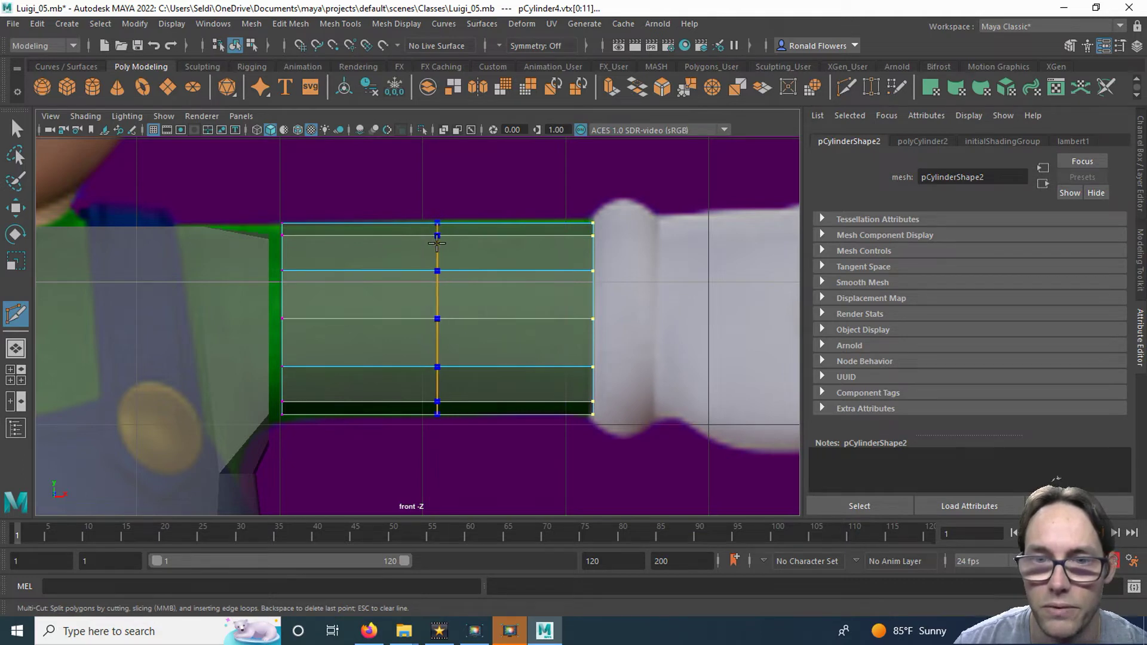
pyautogui.keyDown('ctrl'); pyautogui.click(438, 242); pyautogui.keyUp('ctrl')
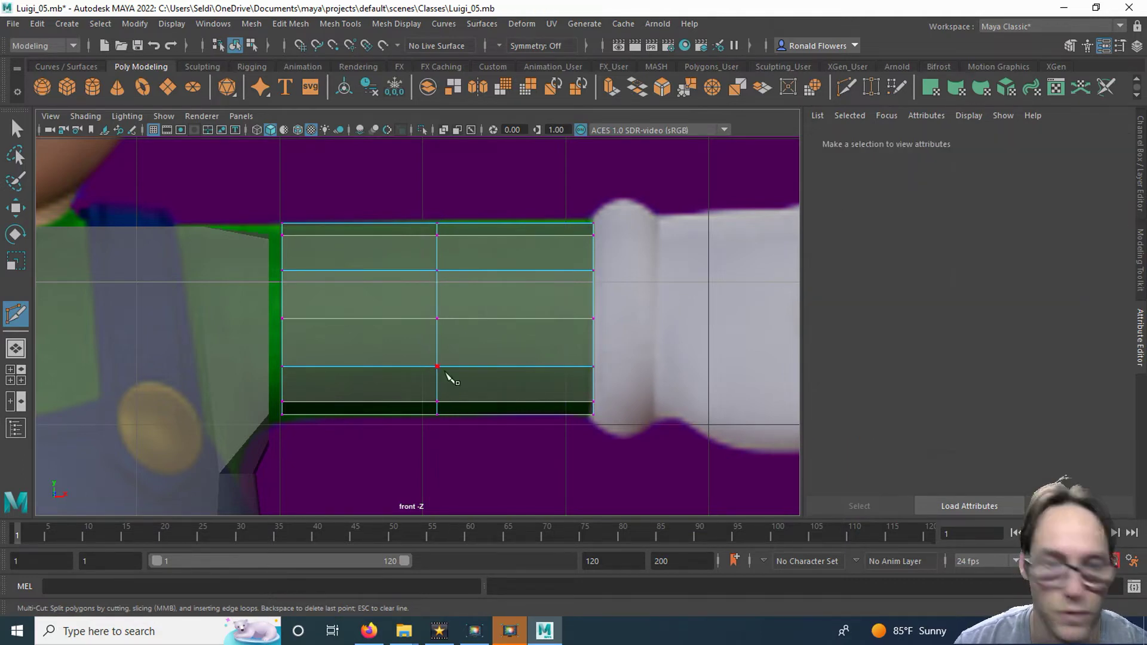
pyautogui.press('q')
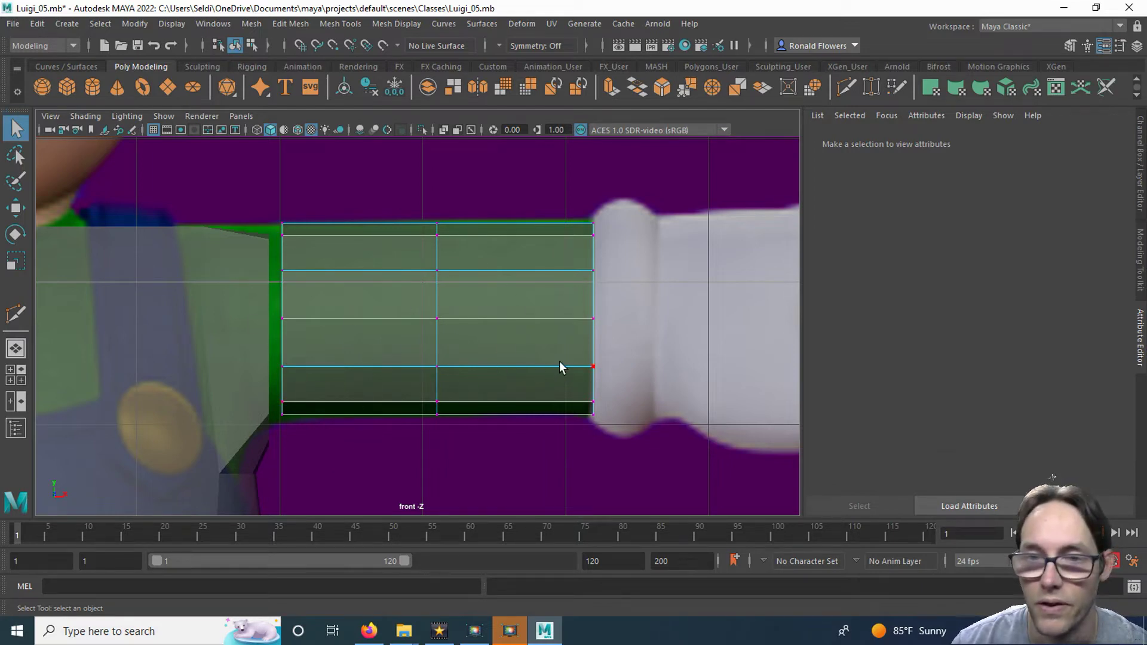
# Return the arm to object mode in the perspective view and remove all transparency from the lambert1 material.
pyautogui.press('space')
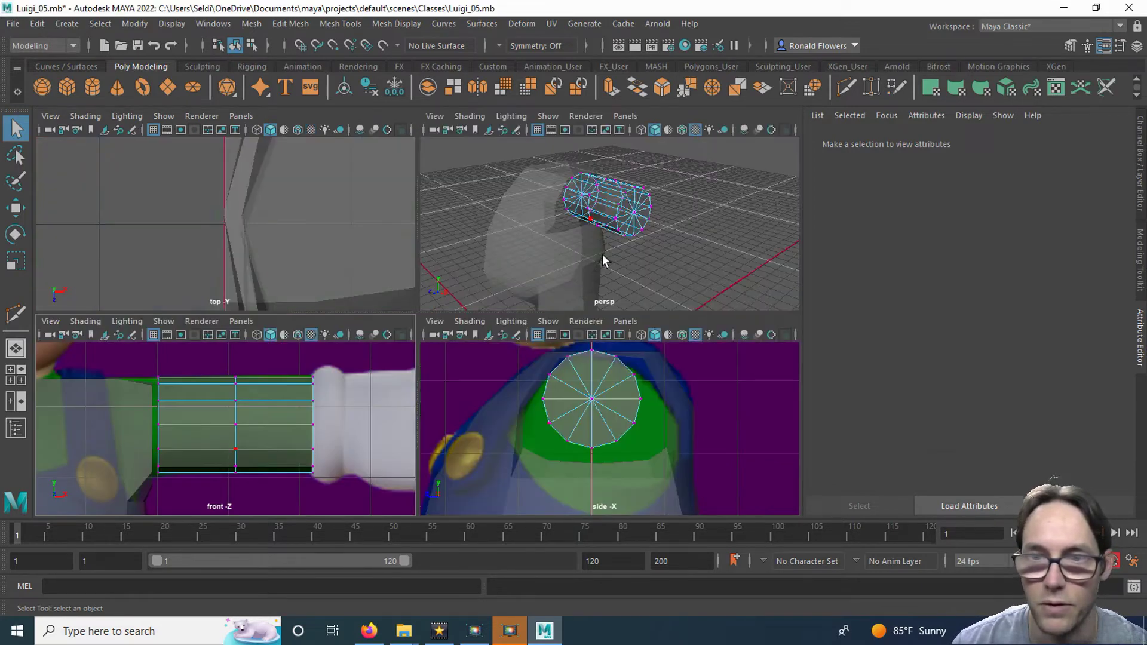
pyautogui.press('space')
pyautogui.scroll(3, 425, 310)
pyautogui.moveTo(455, 256); pyautogui.dragTo(489, 217, button='right')
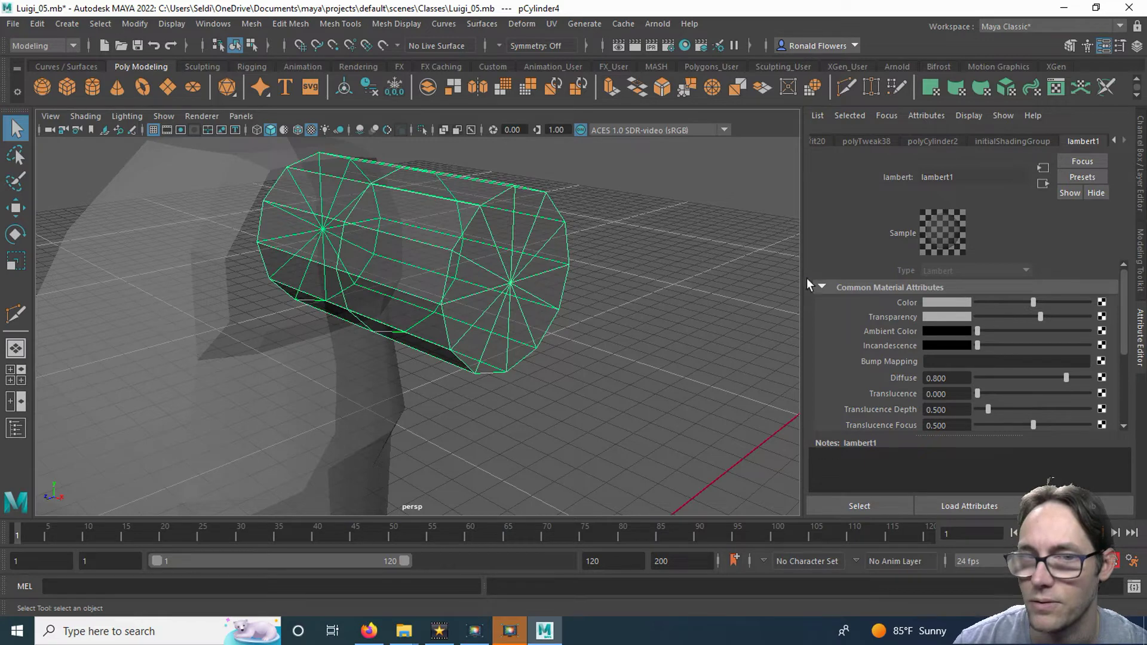
pyautogui.moveTo(470, 224); pyautogui.dragTo(538, 206, button='right')
pyautogui.moveTo(1036, 322); pyautogui.dragTo(941, 316)
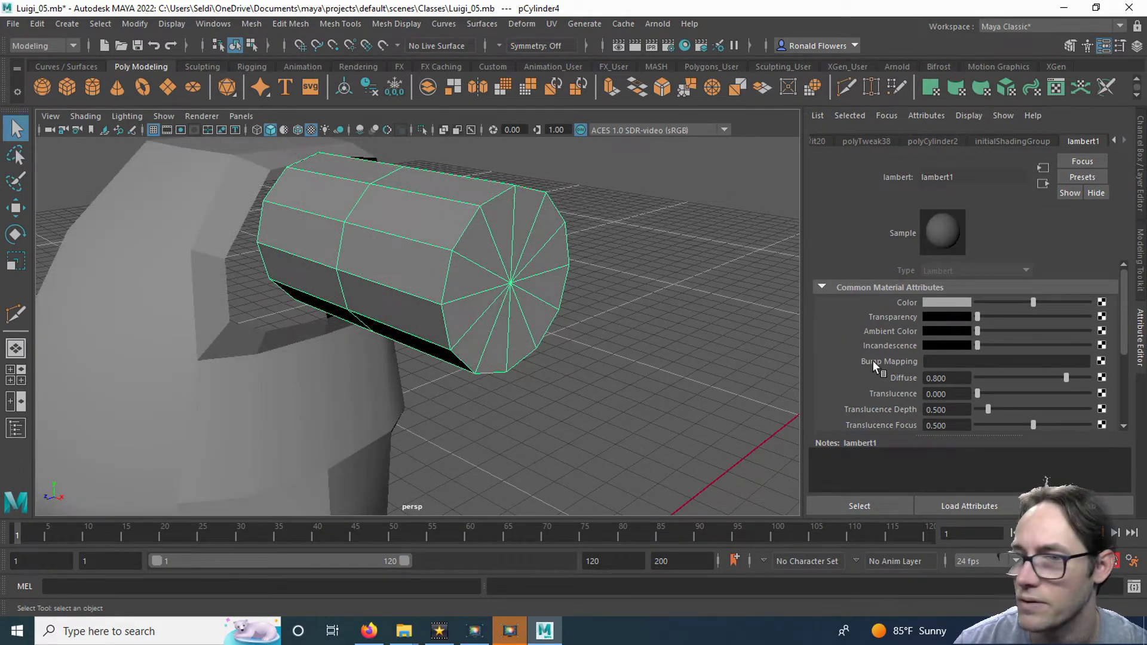
pyautogui.click(1138, 344)
# Delete the cap faces at both the inner and outer ends of the arm cylinder.
pyautogui.keyDown('alt'); pyautogui.moveTo(794, 339); pyautogui.dragTo(734, 315); pyautogui.keyUp('alt')
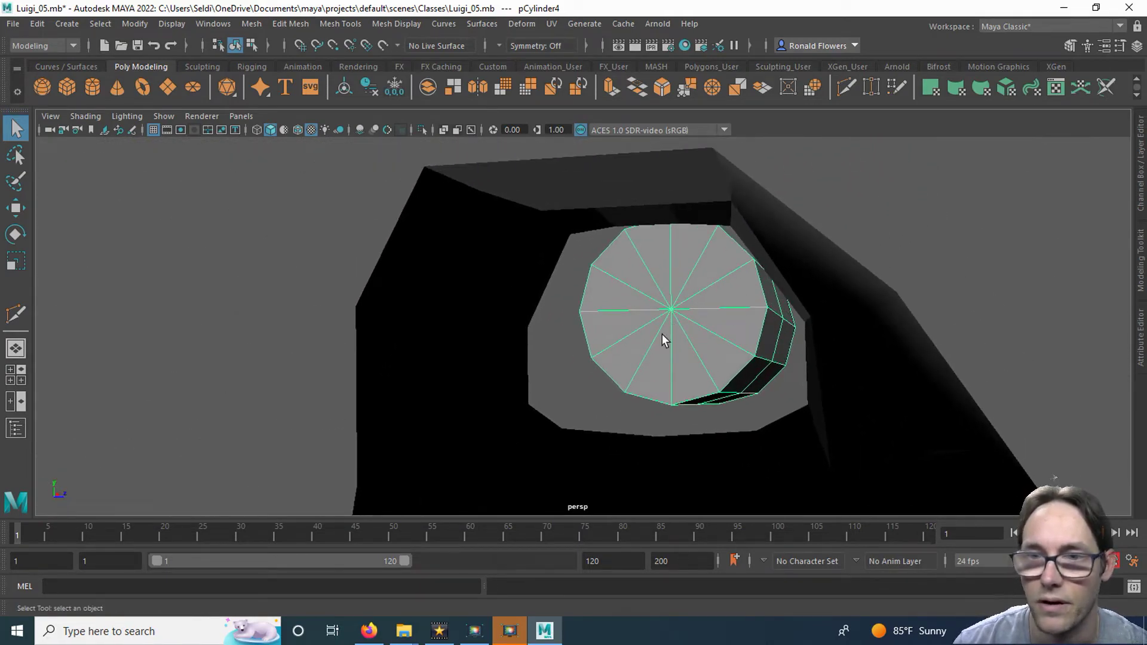
pyautogui.moveTo(654, 236); pyautogui.dragTo(654, 274, button='right')
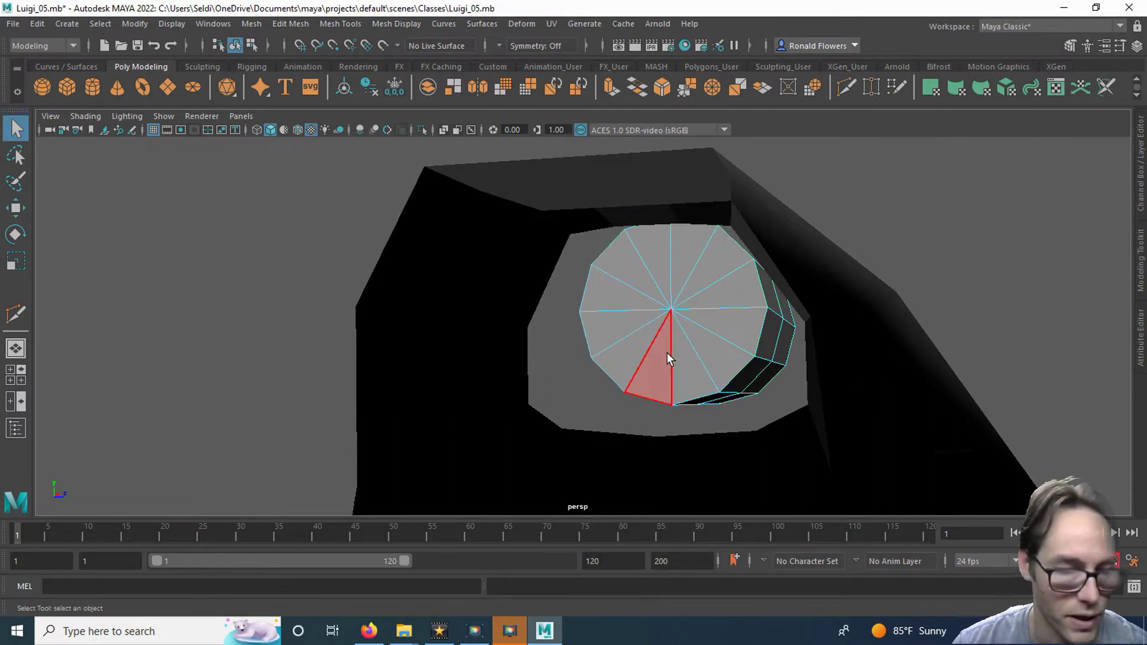
pyautogui.moveTo(667, 352)
pyautogui.mouseDown()
pyautogui.moveTo(662, 361)
pyautogui.moveTo(687, 358)
pyautogui.moveTo(713, 289)
pyautogui.moveTo(677, 266)
pyautogui.moveTo(651, 342)
pyautogui.moveTo(664, 391)
pyautogui.mouseUp()
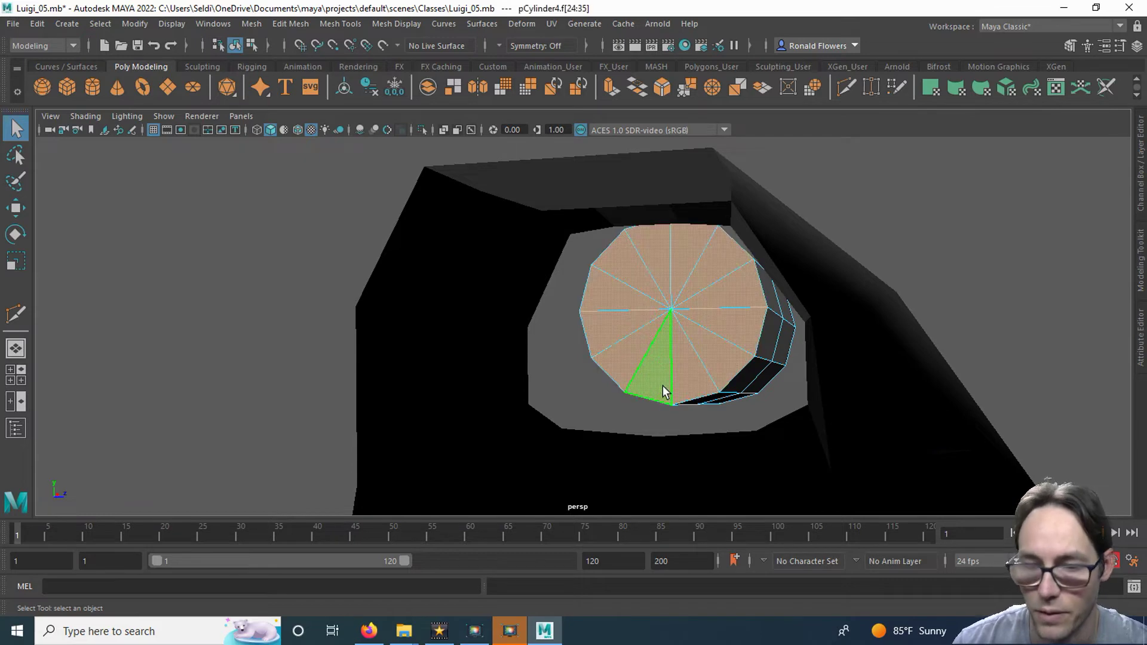
pyautogui.press('Delete')
pyautogui.keyDown('alt'); pyautogui.moveTo(707, 340); pyautogui.dragTo(482, 353); pyautogui.keyUp('alt')
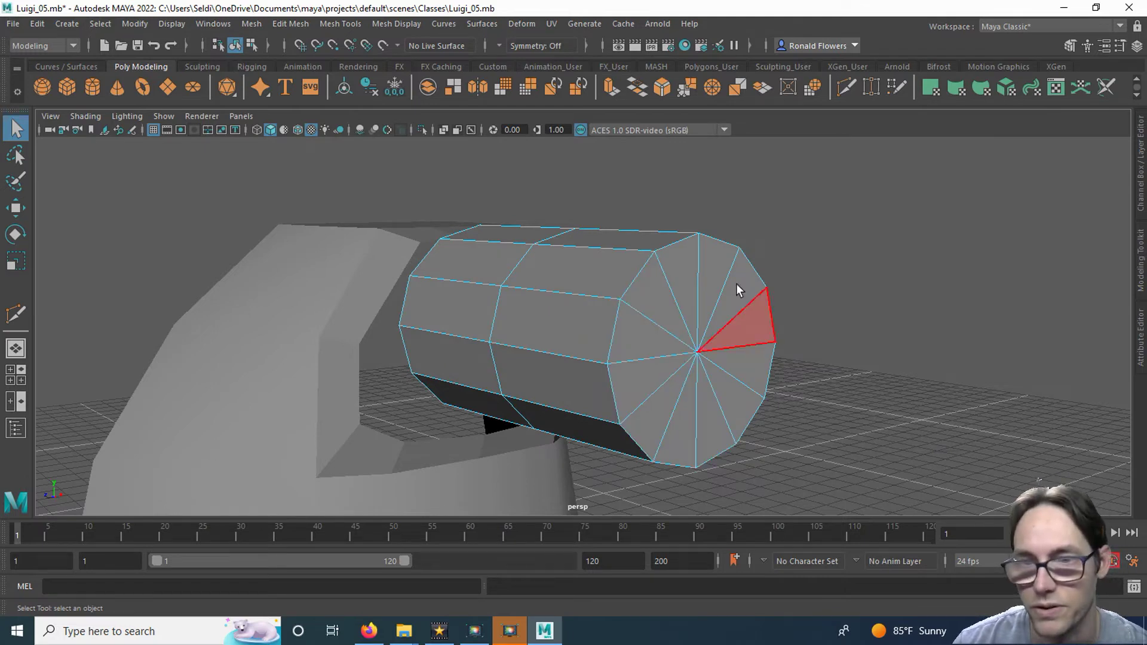
pyautogui.moveTo(663, 316)
pyautogui.mouseDown()
pyautogui.moveTo(670, 409)
pyautogui.moveTo(748, 369)
pyautogui.moveTo(693, 296)
pyautogui.mouseUp()
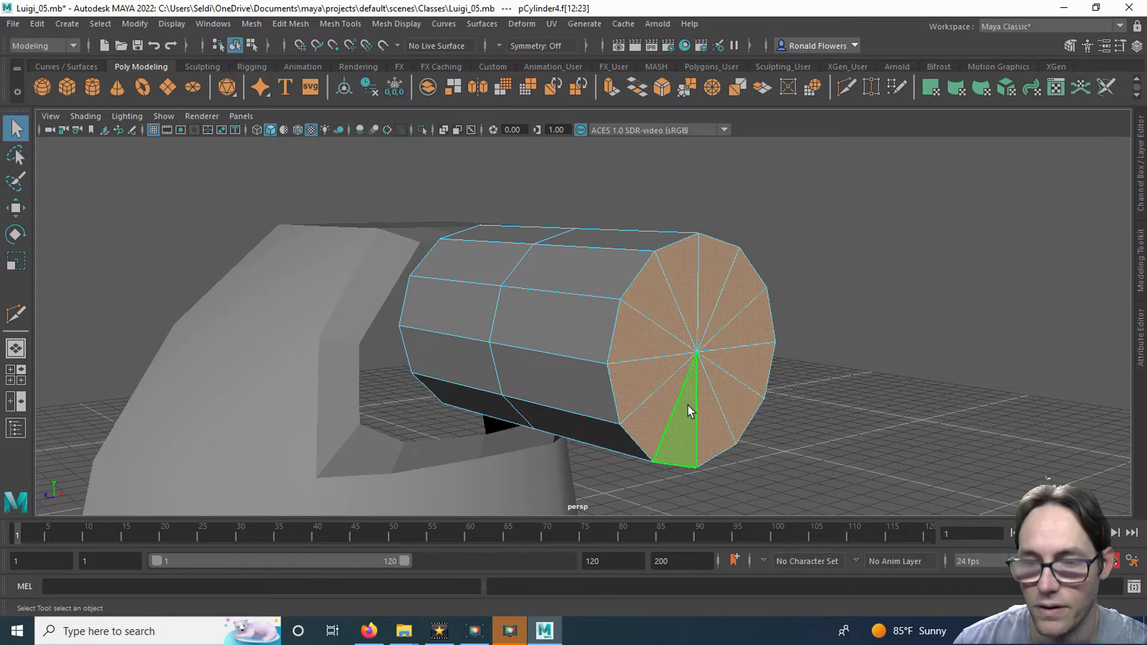
pyautogui.press('Delete')
# Insert an edge loop around the arm cylinder close to its shoulder end with Multi-Cut.
pyautogui.keyDown('alt'); pyautogui.moveTo(565, 375); pyautogui.dragTo(668, 377); pyautogui.keyUp('alt')
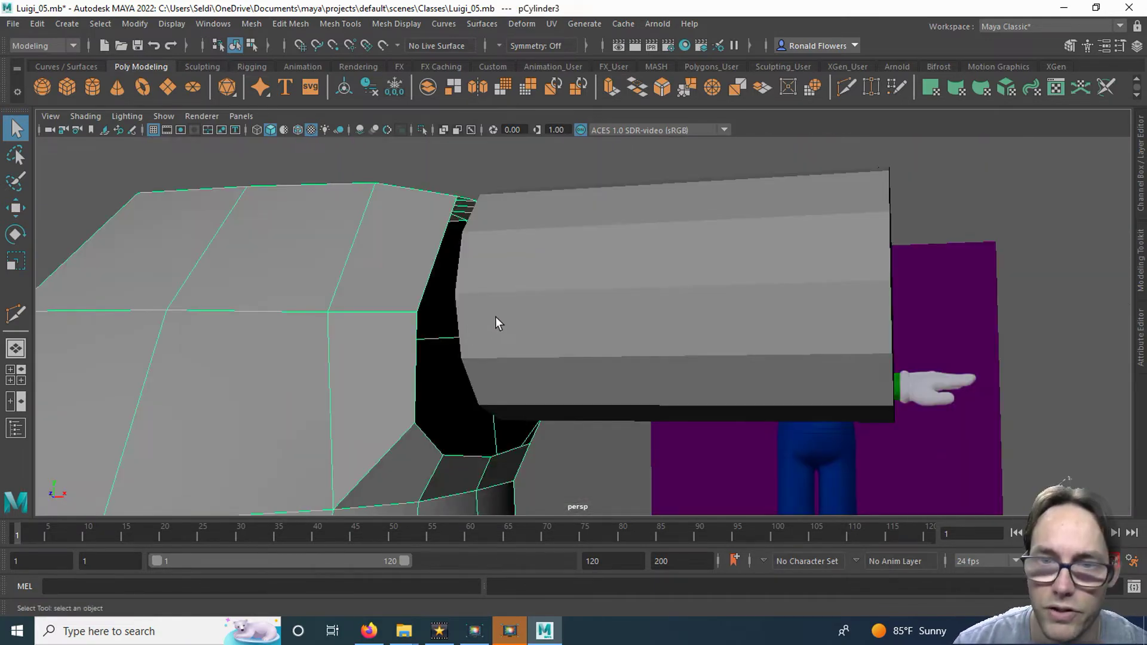
pyautogui.click(499, 322)
pyautogui.press('f')
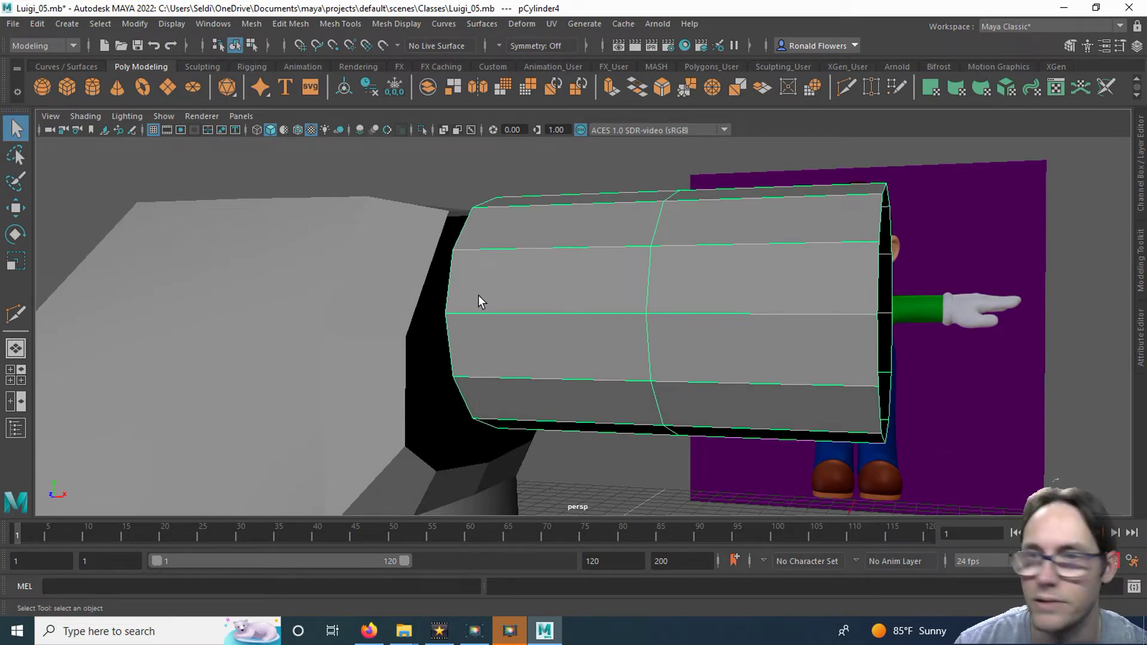
pyautogui.click(845, 89)
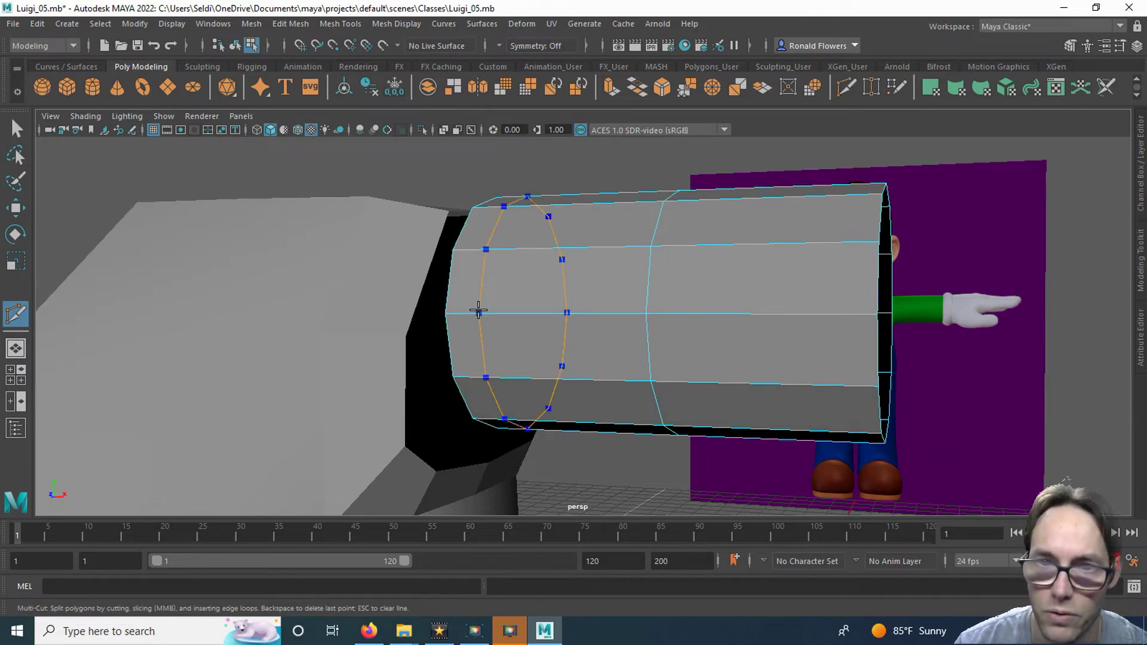
pyautogui.keyDown('ctrl'); pyautogui.click(478, 310); pyautogui.keyUp('ctrl')
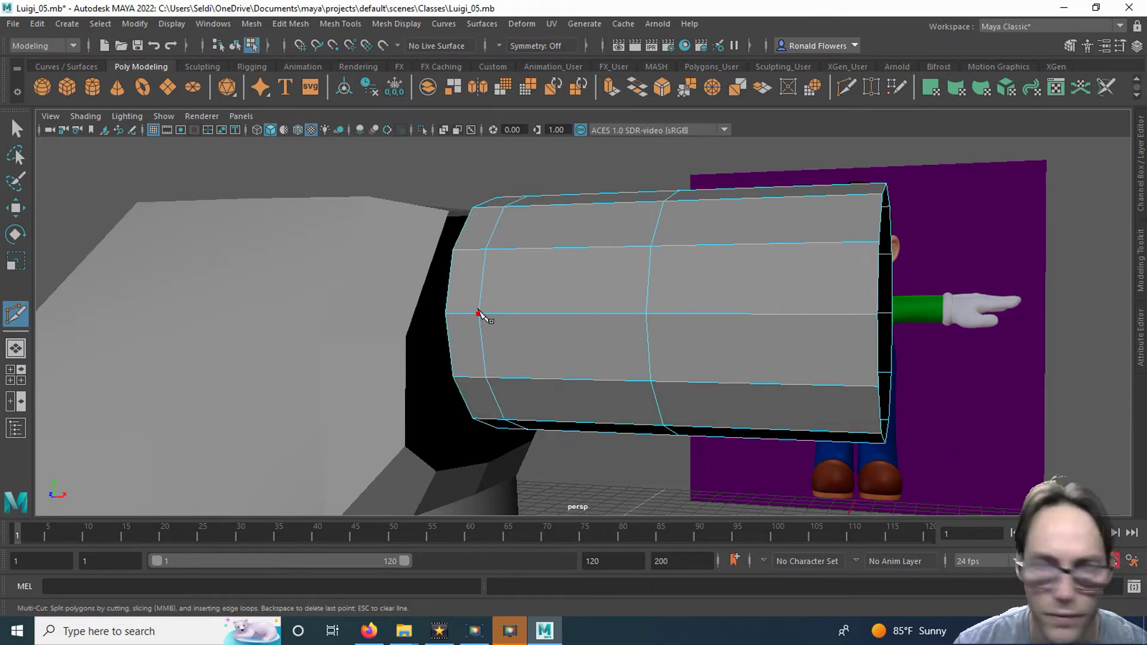
pyautogui.press('q')
# Select the torso and the arm cylinder in object mode and combine them into one mesh.
pyautogui.click(467, 291)
pyautogui.keyDown('alt'); pyautogui.moveTo(468, 291); pyautogui.dragTo(447, 341); pyautogui.keyUp('alt')
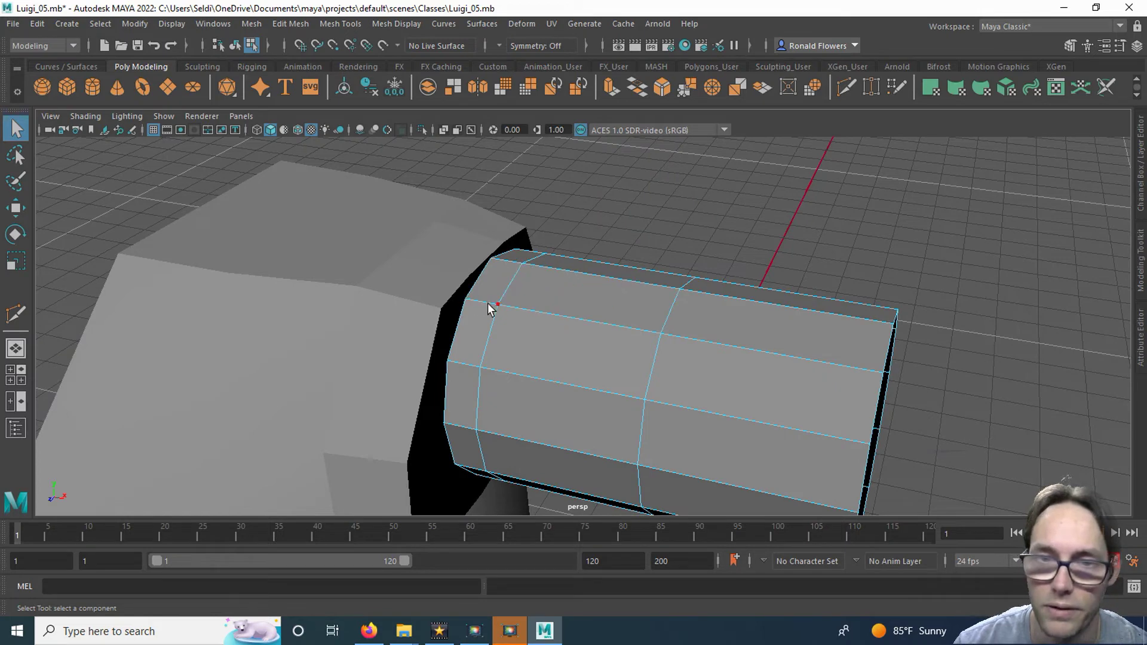
pyautogui.click(429, 287)
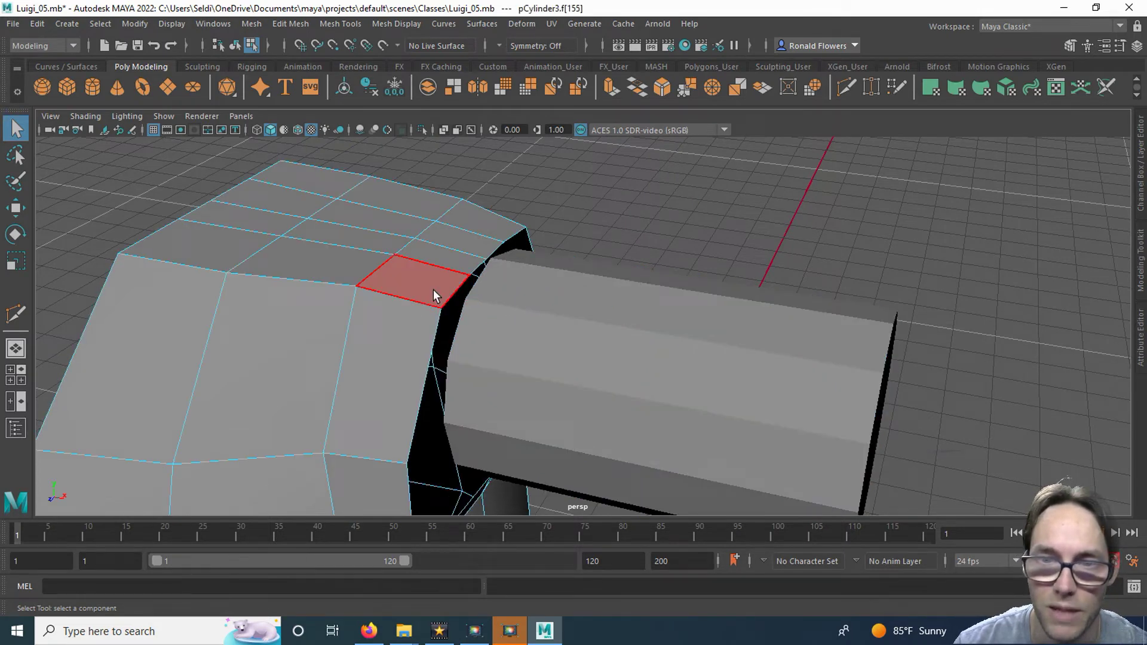
pyautogui.moveTo(514, 293); pyautogui.dragTo(568, 224, button='right')
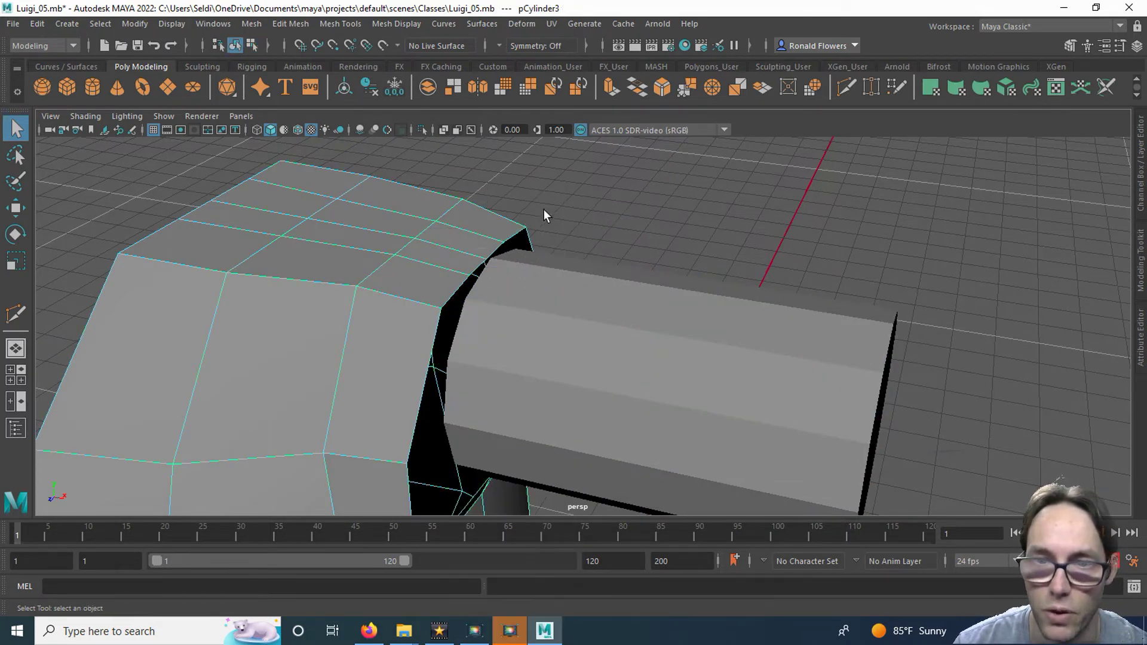
pyautogui.moveTo(457, 291); pyautogui.dragTo(502, 216, button='right')
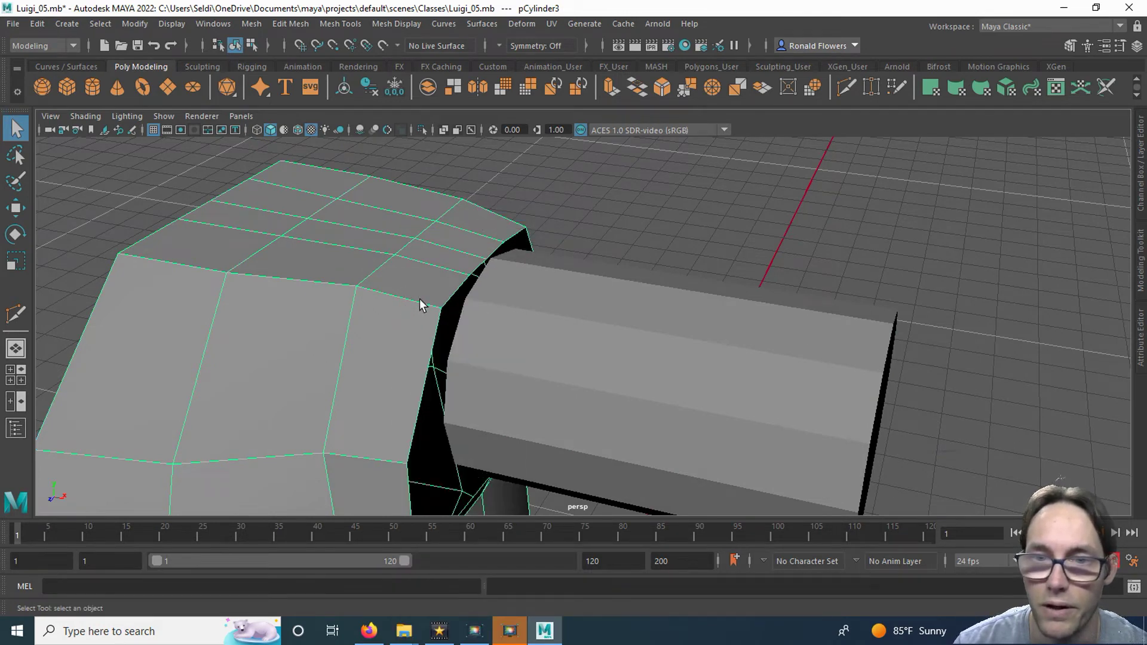
pyautogui.click(512, 318)
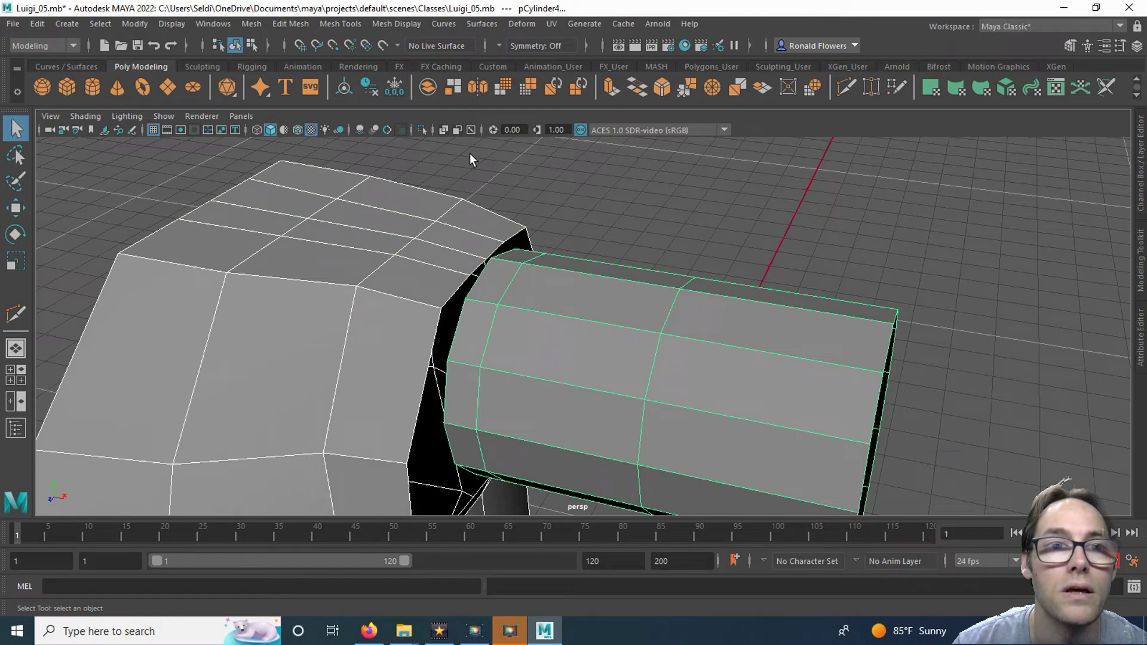
pyautogui.click(428, 88)
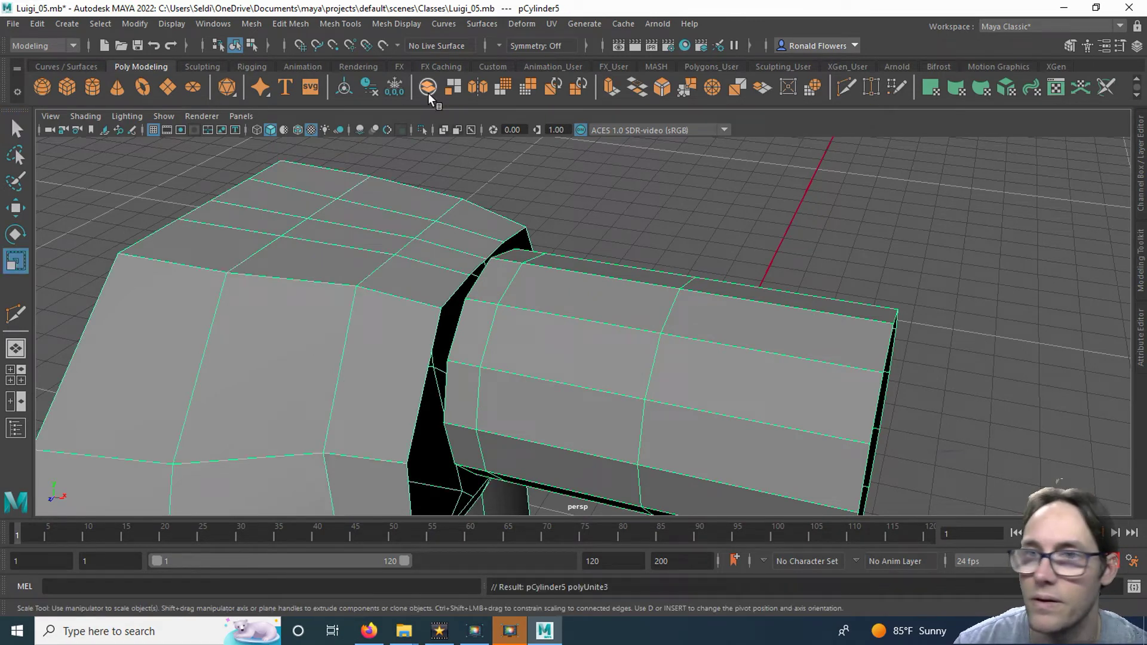
pyautogui.click(874, 88)
pyautogui.keyDown('alt'); pyautogui.moveTo(648, 265); pyautogui.dragTo(660, 328); pyautogui.keyUp('alt')
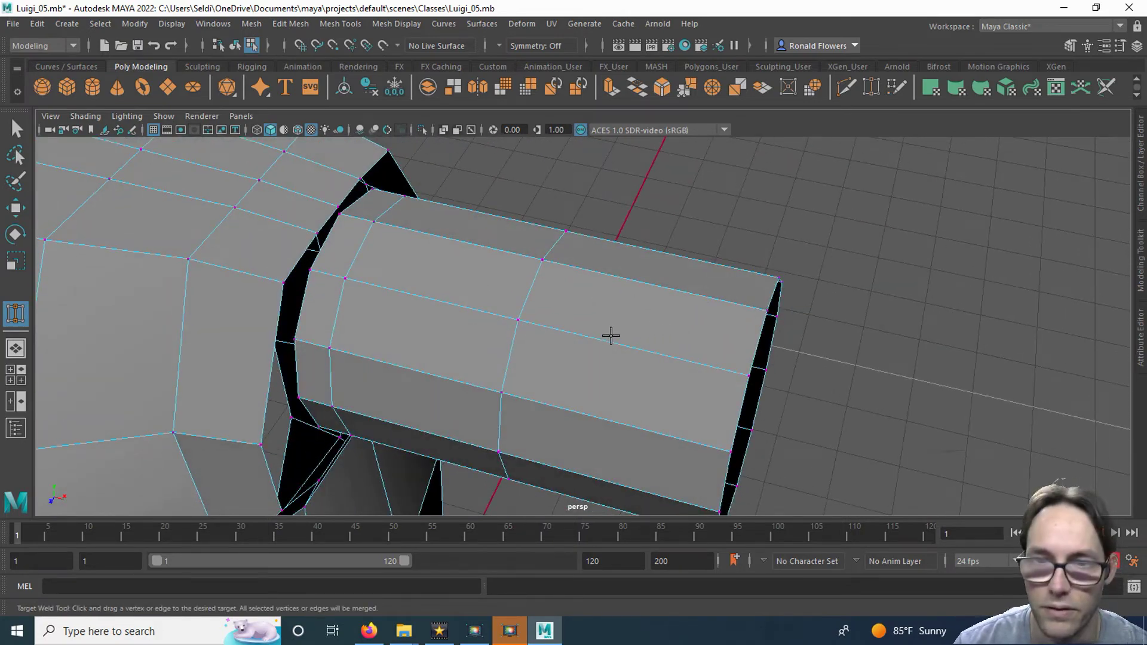
pyautogui.press('q')
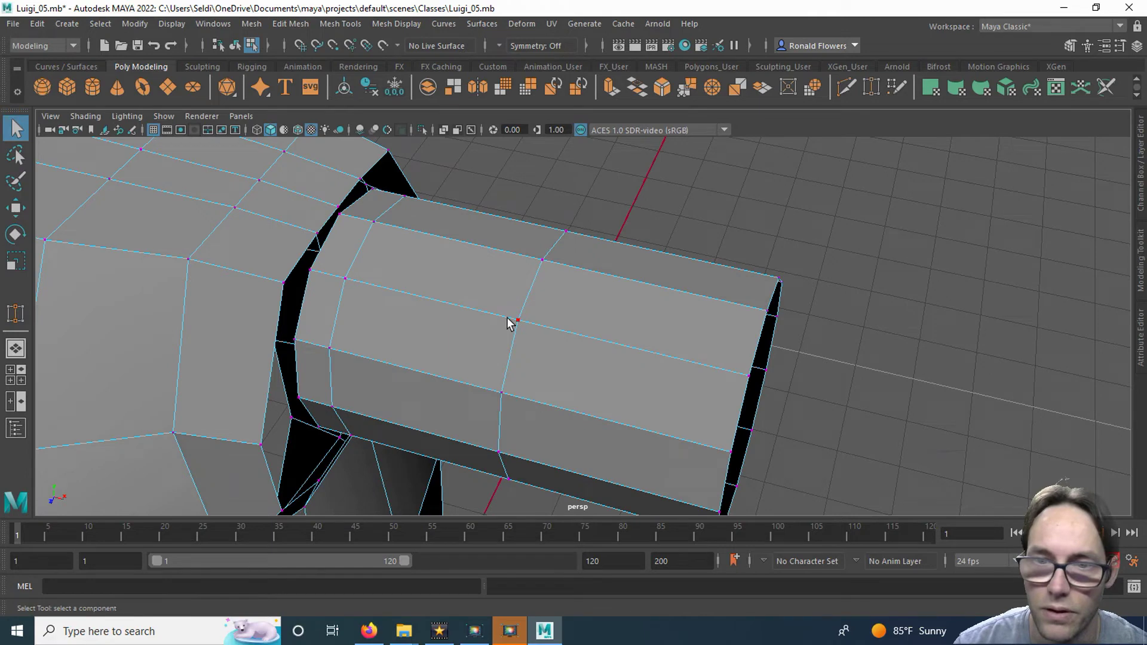
# Select all of the arm's vertices in the combined mesh and shift them slightly in the negative Z direction to line up with the armhole.
pyautogui.rightClick(517, 324)
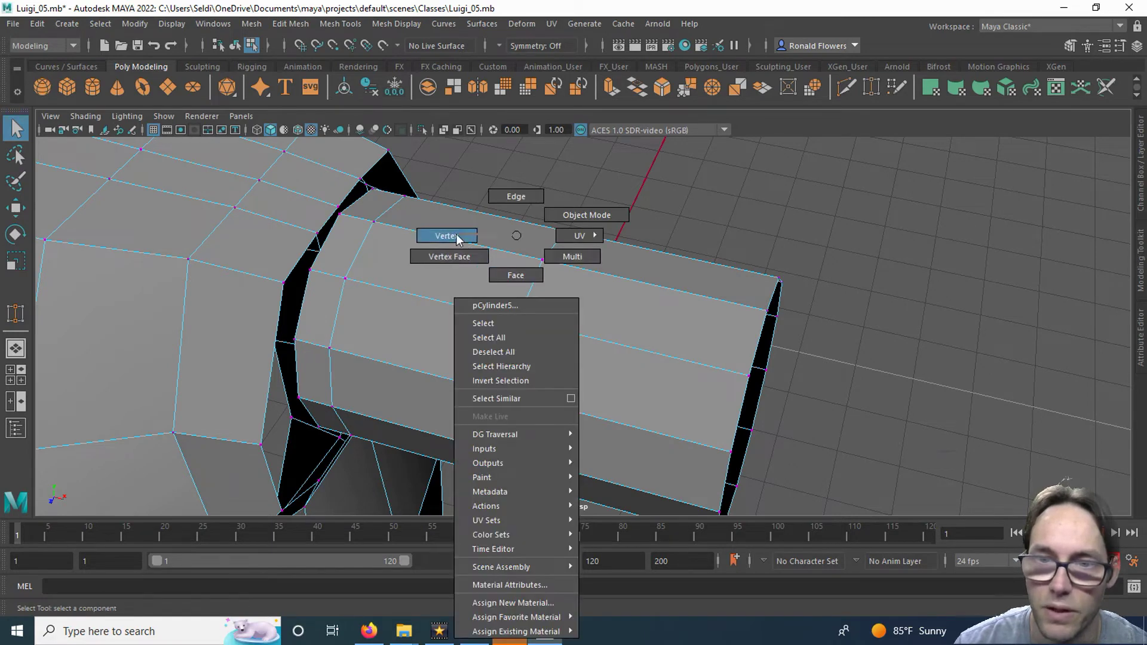
pyautogui.click(456, 236)
pyautogui.doubleClick(517, 325)
pyautogui.keyDown('alt'); pyautogui.moveTo(515, 310); pyautogui.dragTo(456, 328); pyautogui.keyUp('alt')
pyautogui.keyDown('alt'); pyautogui.moveTo(379, 212); pyautogui.dragTo(404, 321, button='middle'); pyautogui.keyUp('alt')
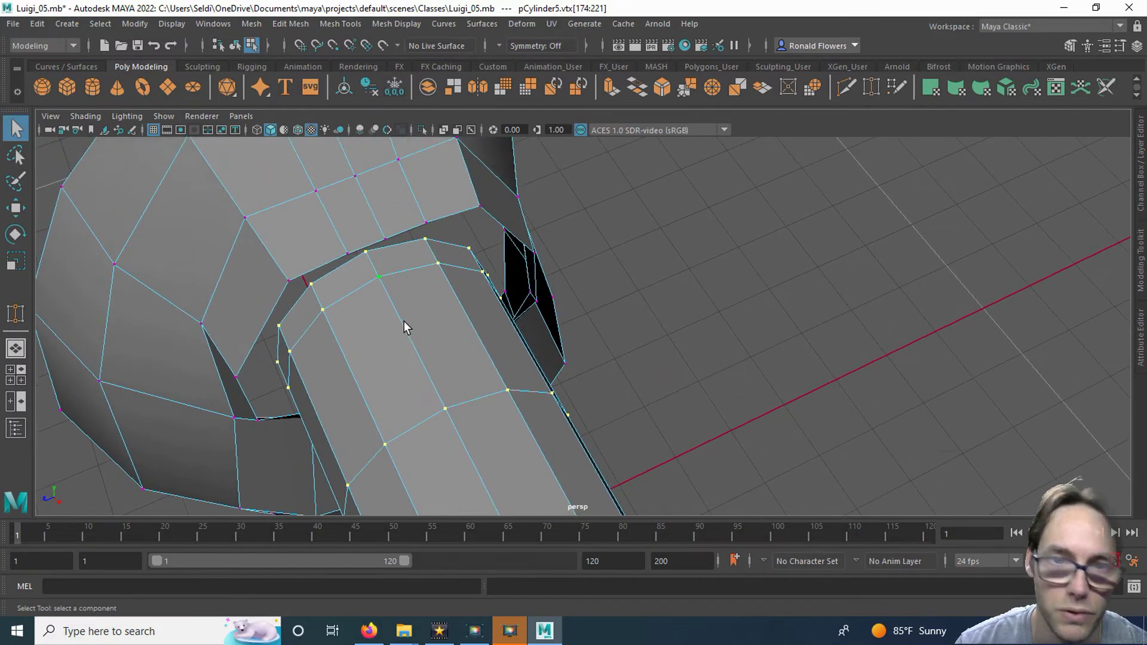
pyautogui.scroll(2, 404, 325)
pyautogui.press('w')
pyautogui.keyDown('alt'); pyautogui.moveTo(430, 334); pyautogui.dragTo(446, 375); pyautogui.keyUp('alt')
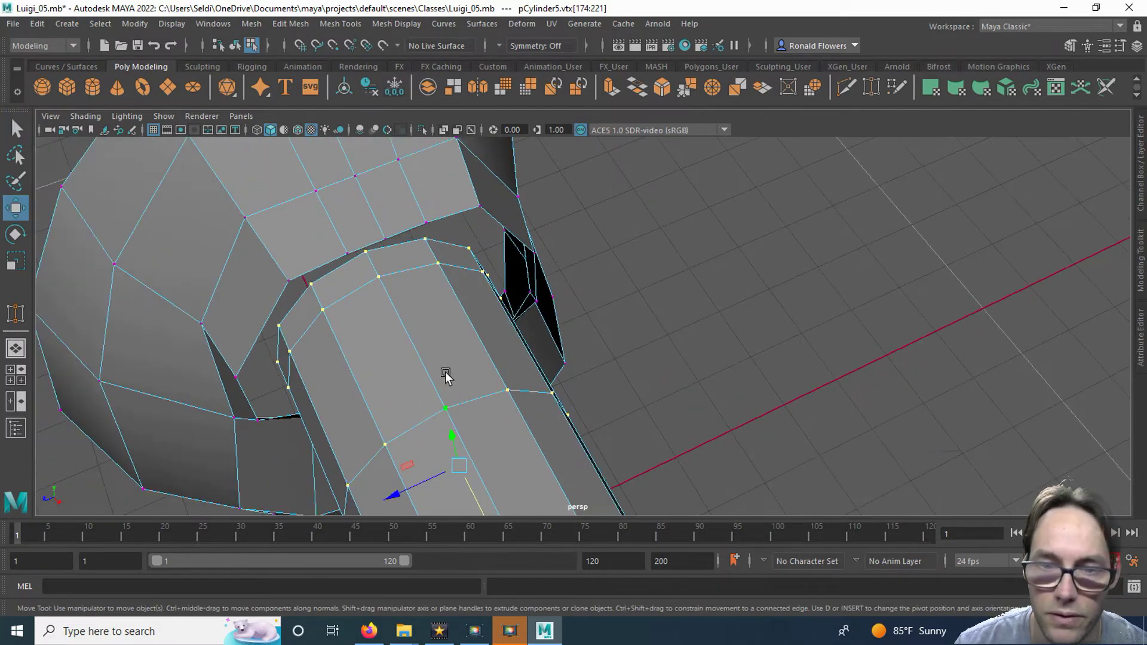
pyautogui.moveTo(387, 496); pyautogui.dragTo(412, 489)
pyautogui.keyDown('alt'); pyautogui.moveTo(471, 405); pyautogui.dragTo(773, 245); pyautogui.keyUp('alt')
pyautogui.scroll(2, 392, 352)
pyautogui.click(773, 245)
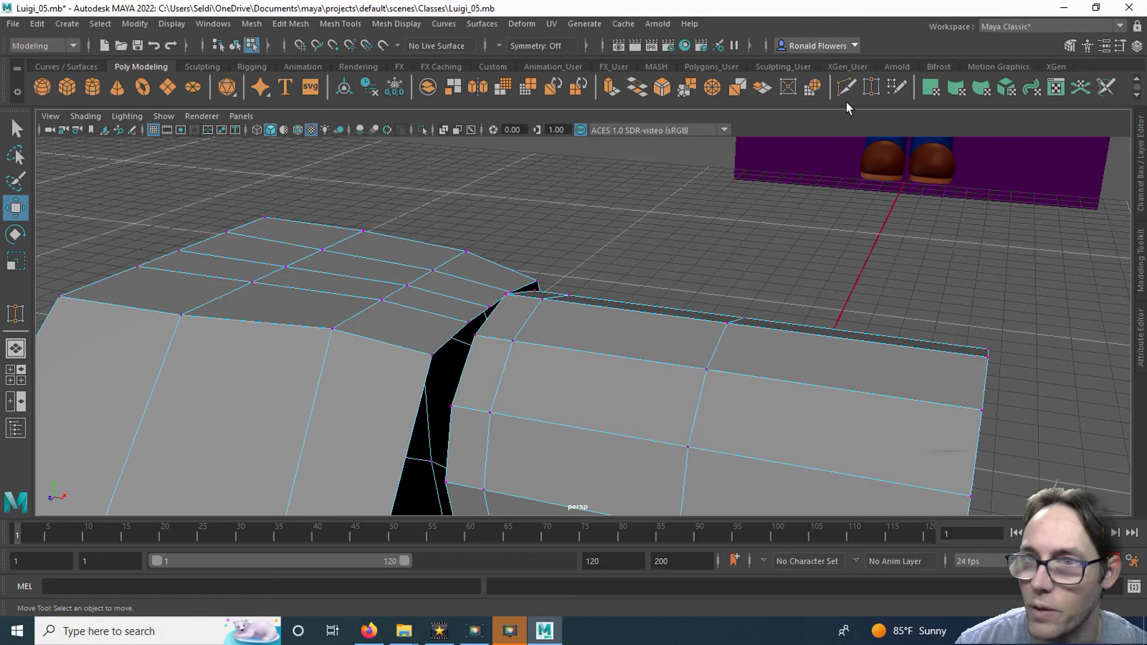
# Target-weld the armhole's lower vertices to the matching vertices on the underside of the arm's inner end.
pyautogui.press('y')
pyautogui.scroll(5, 520, 328)
pyautogui.keyDown('alt'); pyautogui.moveTo(520, 343); pyautogui.dragTo(554, 282, button='middle'); pyautogui.keyUp('alt')
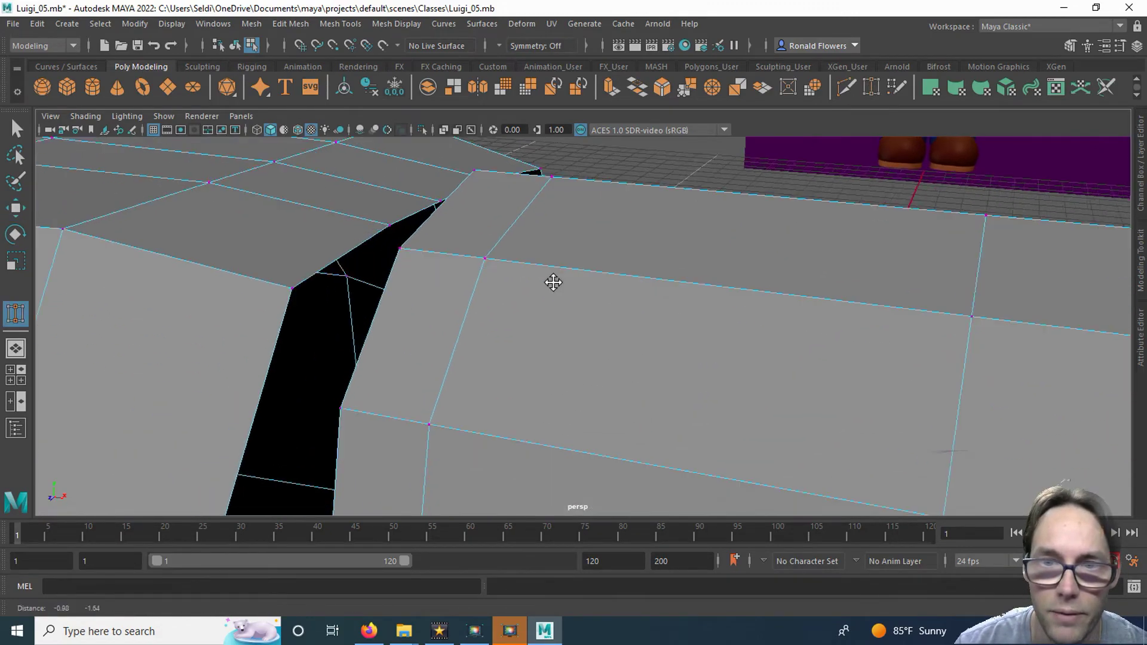
pyautogui.scroll(-8, 604, 318)
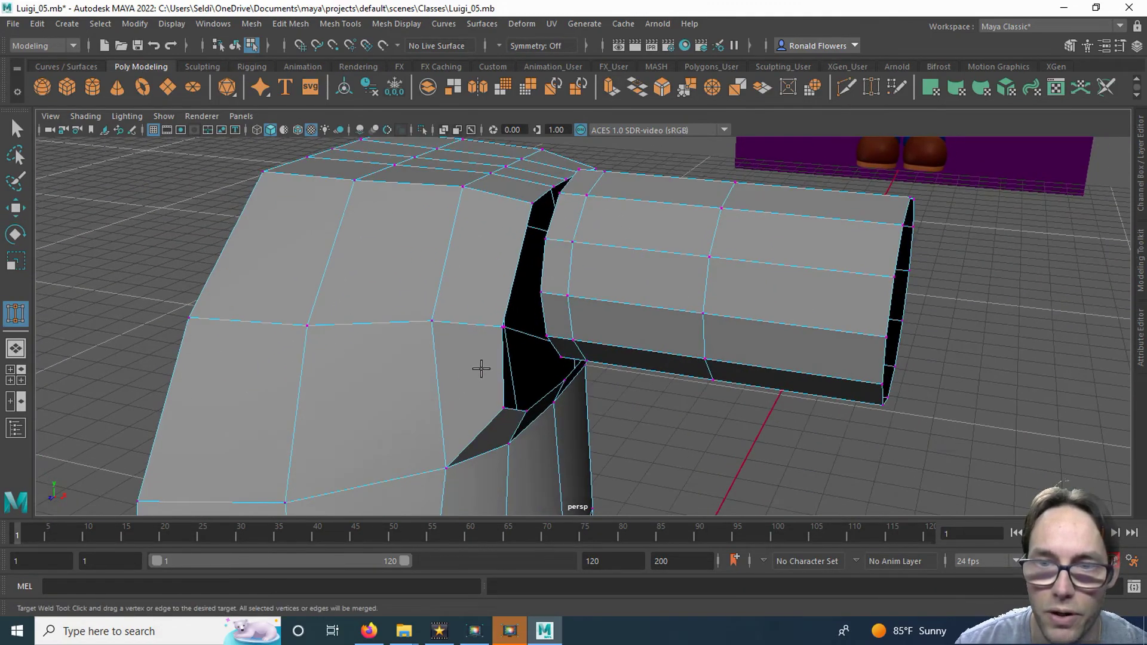
pyautogui.keyDown('alt'); pyautogui.moveTo(550, 358); pyautogui.dragTo(568, 315); pyautogui.keyUp('alt')
pyautogui.scroll(5, 568, 315)
pyautogui.keyDown('alt'); pyautogui.moveTo(547, 260); pyautogui.dragTo(539, 369); pyautogui.keyUp('alt')
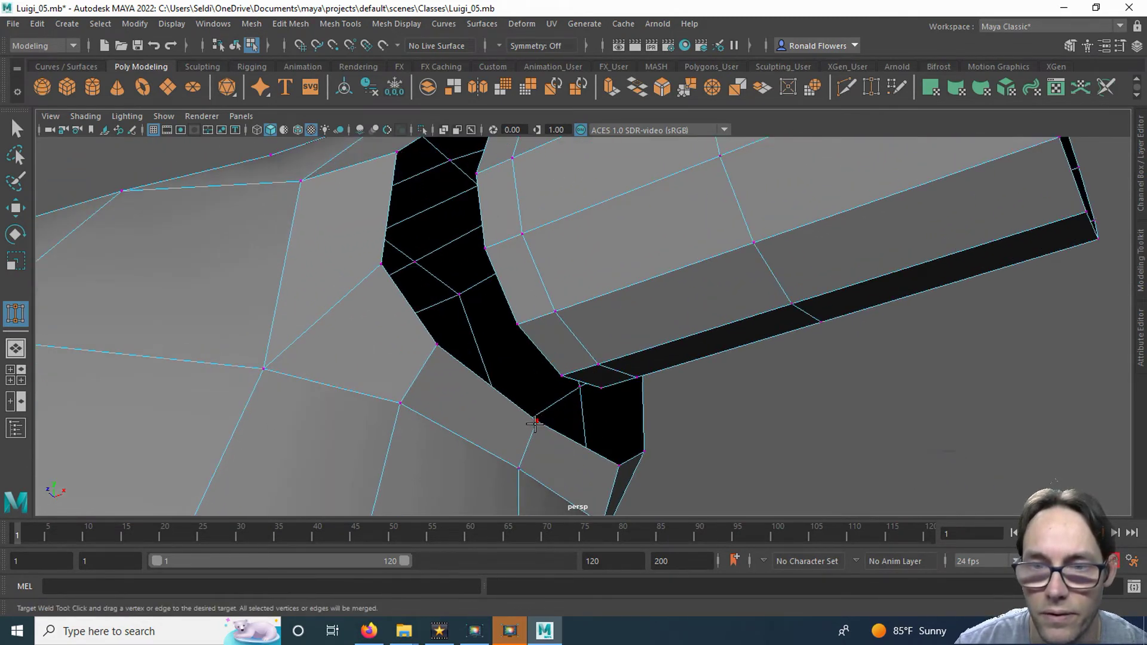
pyautogui.keyDown('alt'); pyautogui.moveTo(543, 410); pyautogui.dragTo(541, 412); pyautogui.keyUp('alt')
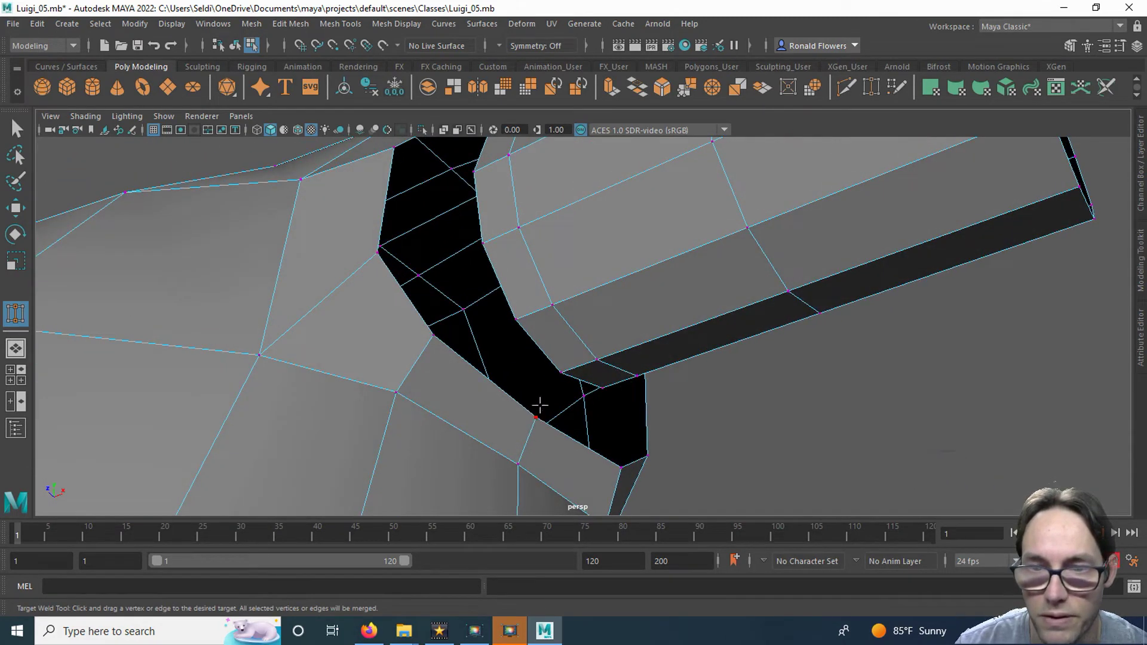
pyautogui.moveTo(556, 369); pyautogui.dragTo(558, 370)
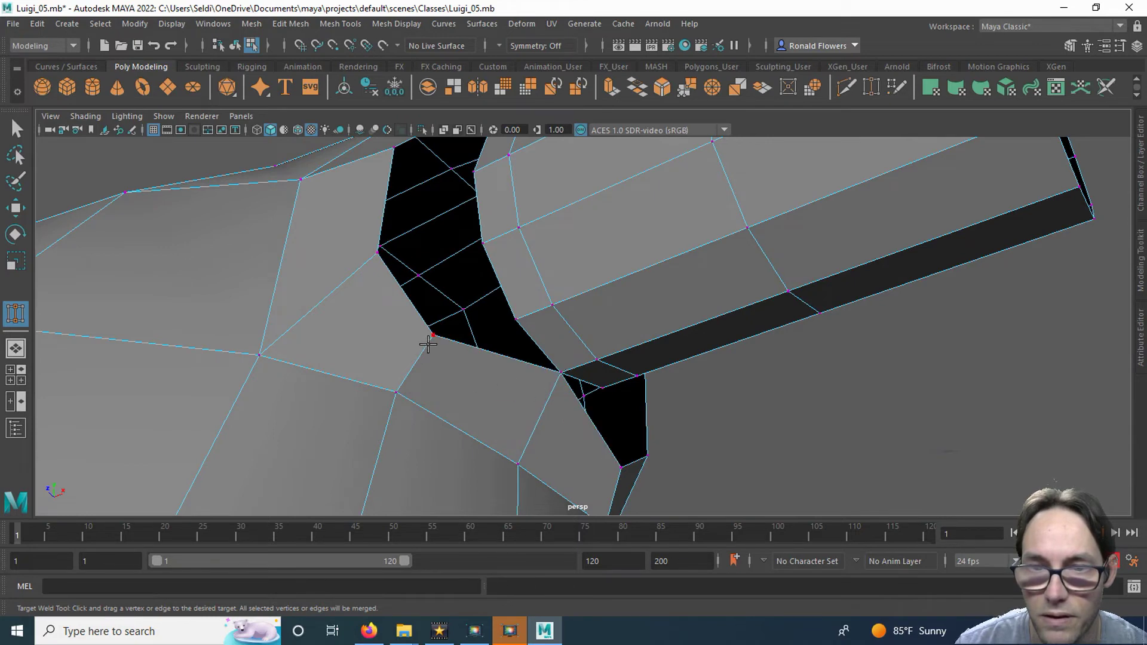
pyautogui.moveTo(520, 320); pyautogui.dragTo(520, 320)
# Target-weld the armhole's front vertices to the matching vertices on the arm's inner end, undoing and redoing one weld.
pyautogui.keyDown('alt'); pyautogui.moveTo(371, 274); pyautogui.dragTo(401, 347); pyautogui.keyUp('alt')
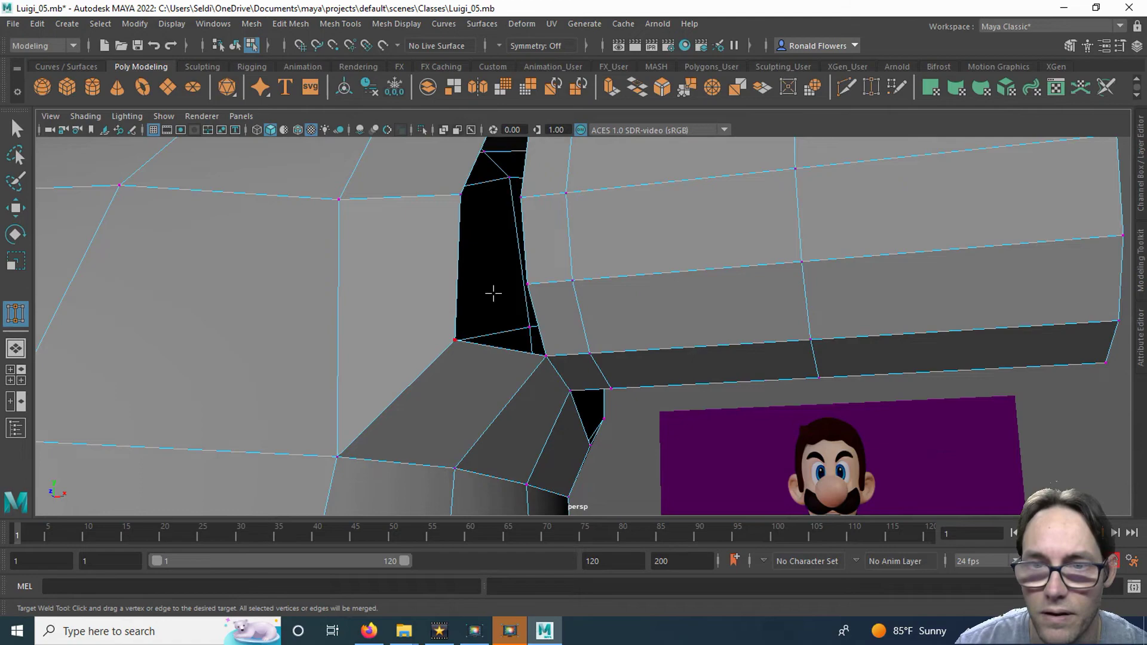
pyautogui.keyDown('alt'); pyautogui.moveTo(484, 299); pyautogui.dragTo(546, 389); pyautogui.keyUp('alt')
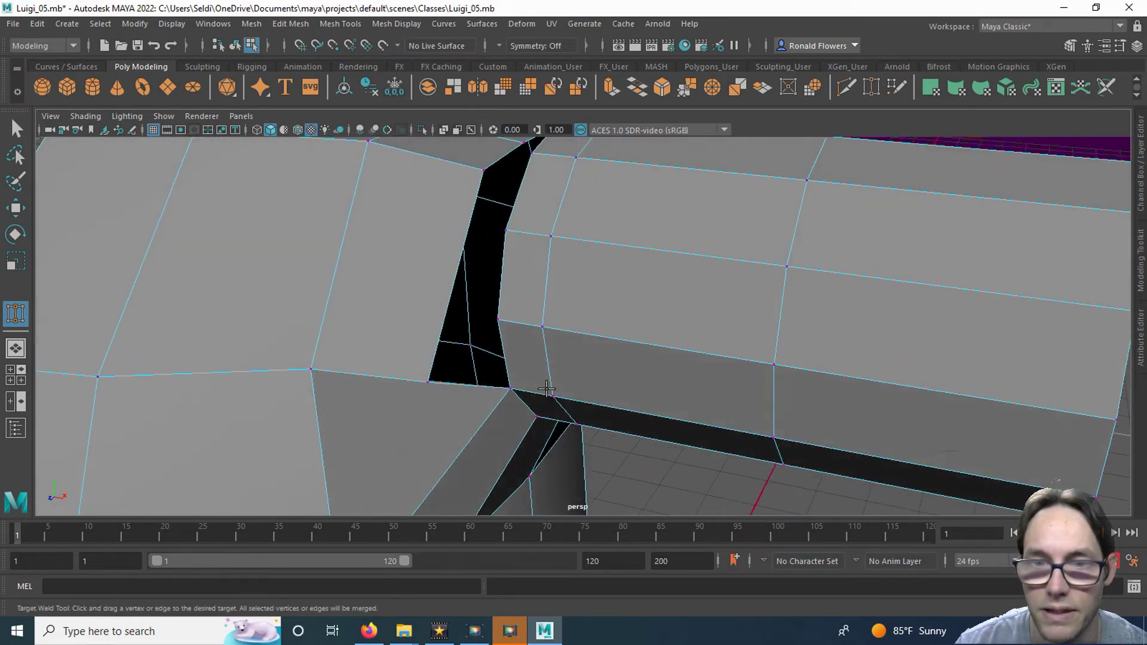
pyautogui.moveTo(544, 351)
pyautogui.keyDown('alt'); pyautogui.mouseDown()
pyautogui.moveTo(582, 333)
pyautogui.moveTo(545, 339)
pyautogui.mouseUp(); pyautogui.keyUp('alt')
pyautogui.moveTo(452, 367); pyautogui.dragTo(523, 312)
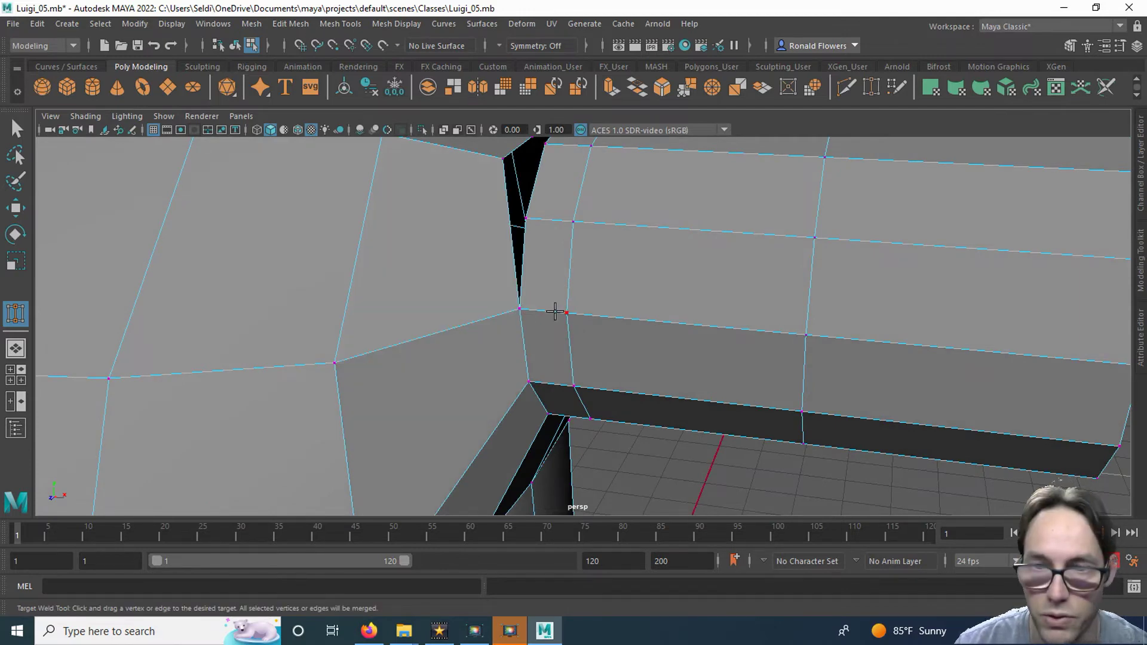
pyautogui.hotkey('ctrl', 'z')
pyautogui.moveTo(455, 374); pyautogui.dragTo(483, 284)
# Target-weld the armhole's top vertices to the matching vertices along the upper edge of the arm's inner end.
pyautogui.keyDown('alt'); pyautogui.moveTo(509, 338); pyautogui.dragTo(447, 270); pyautogui.keyUp('alt')
pyautogui.keyDown('alt'); pyautogui.moveTo(651, 212); pyautogui.dragTo(561, 223); pyautogui.keyUp('alt')
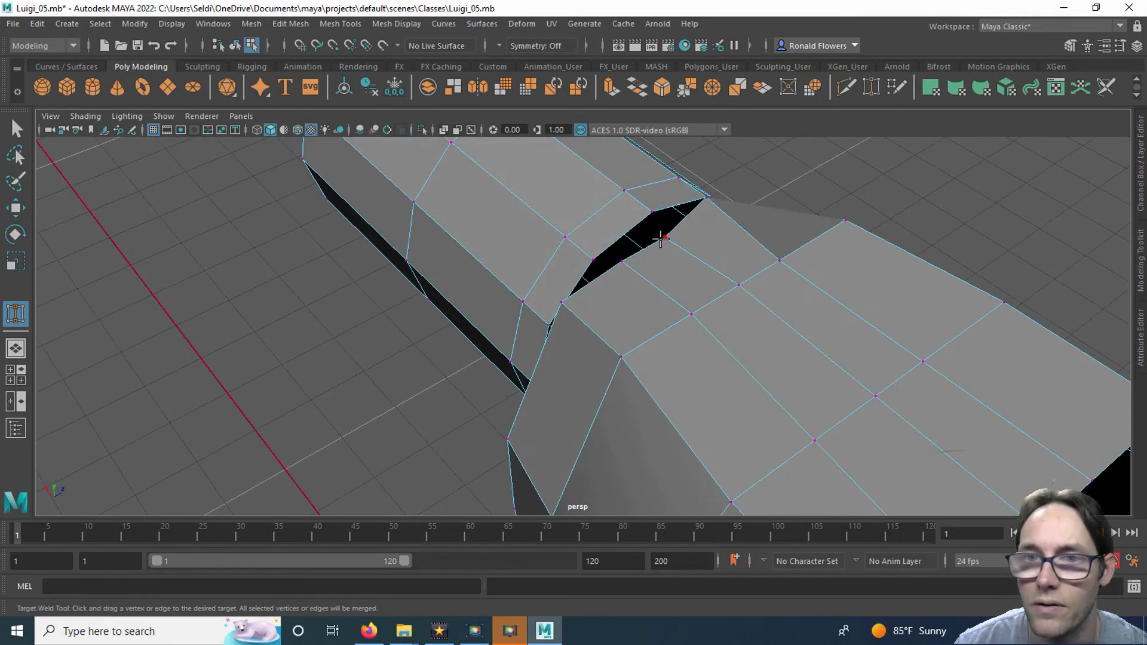
pyautogui.moveTo(647, 209); pyautogui.dragTo(650, 211)
pyautogui.moveTo(581, 258); pyautogui.dragTo(616, 315)
# Close the gap behind the shoulder by target-welding the remaining rear armhole vertices to the arm's inner end.
pyautogui.keyDown('alt'); pyautogui.moveTo(709, 384); pyautogui.dragTo(709, 228); pyautogui.keyUp('alt')
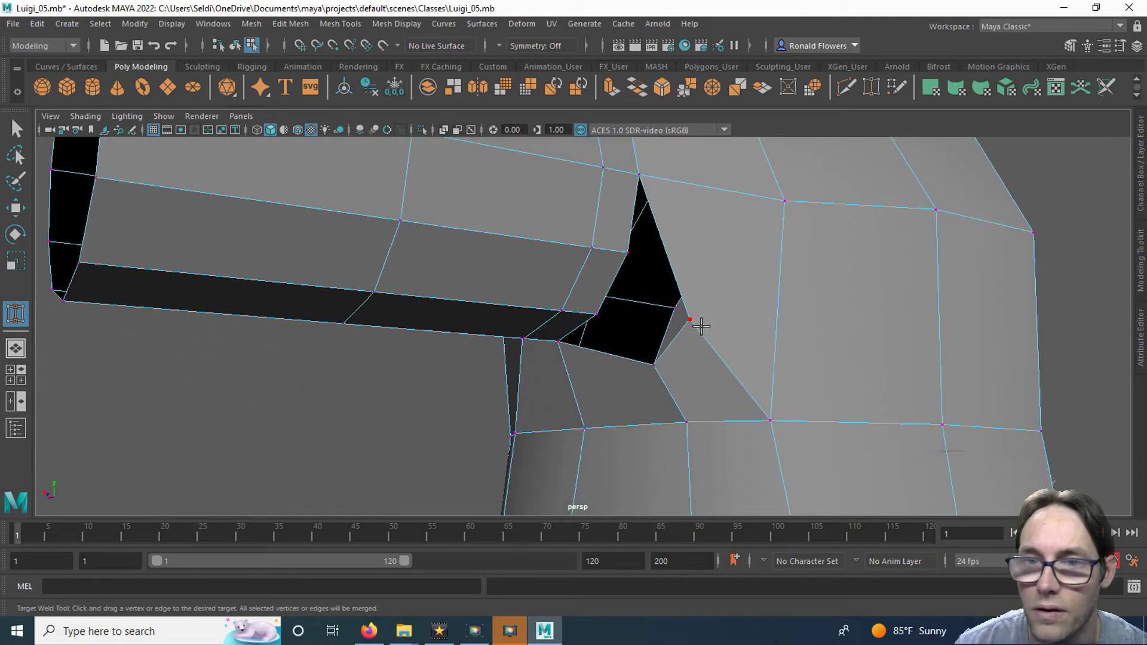
pyautogui.moveTo(648, 275); pyautogui.dragTo(628, 255)
pyautogui.keyDown('alt'); pyautogui.moveTo(644, 360); pyautogui.dragTo(627, 346); pyautogui.keyUp('alt')
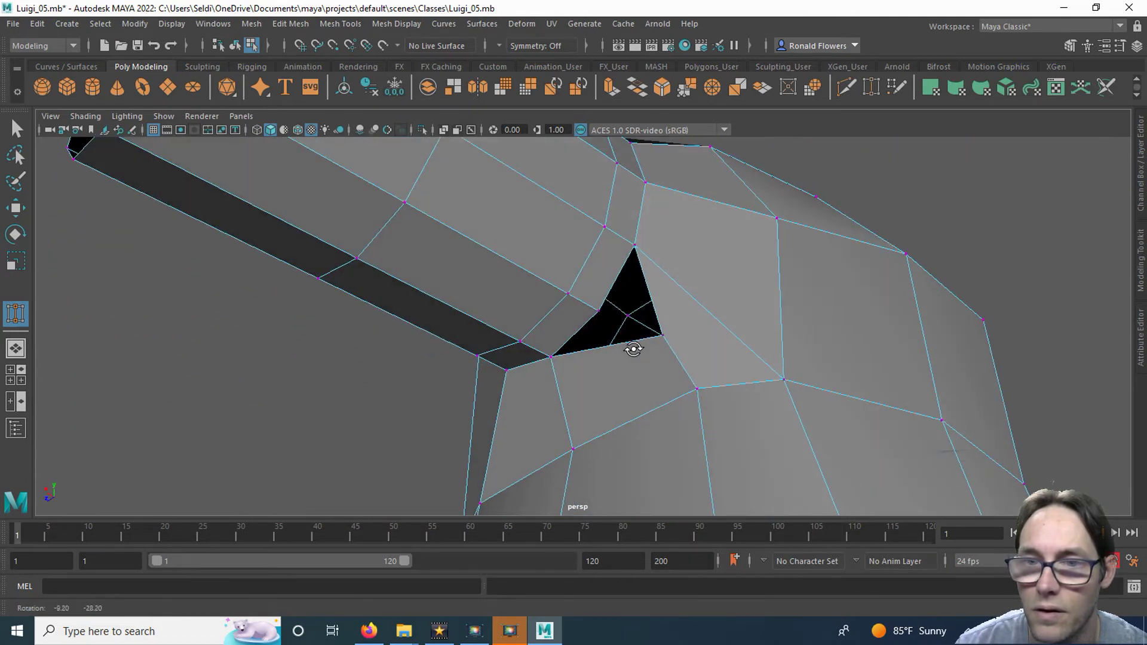
pyautogui.moveTo(590, 301); pyautogui.dragTo(474, 361)
pyautogui.scroll(-5, 590, 320)
pyautogui.press('q')
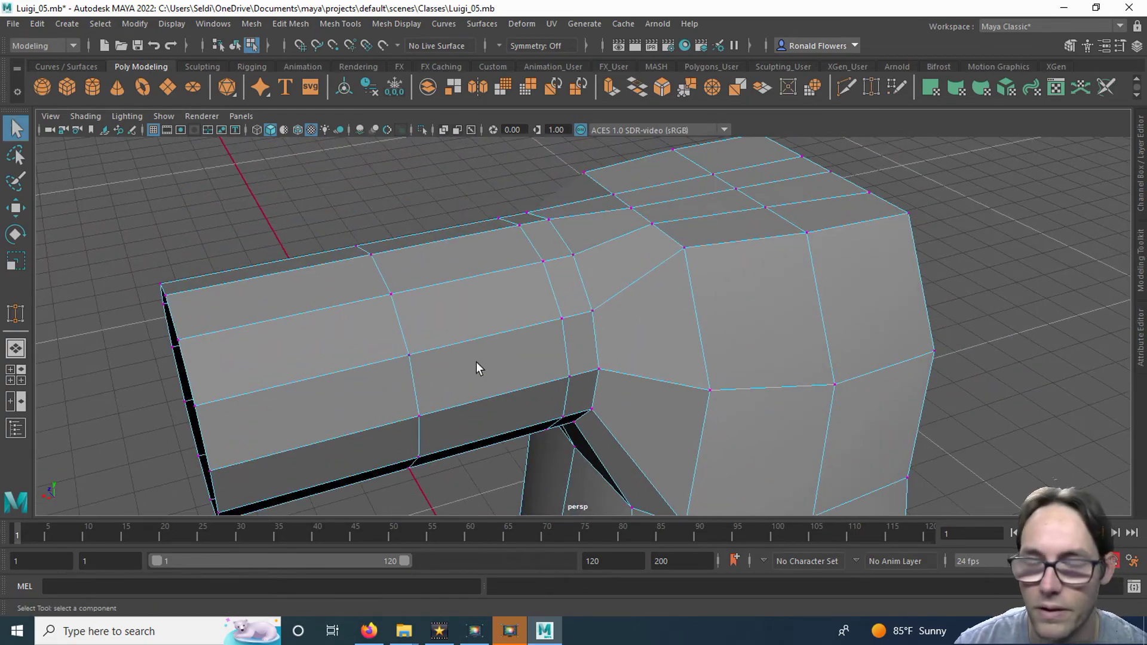
# Insert an edge loop with Multi-Cut around the shoulder, between the torso and the welded end of the arm.
pyautogui.keyDown('alt'); pyautogui.moveTo(443, 305); pyautogui.dragTo(481, 367); pyautogui.keyUp('alt')
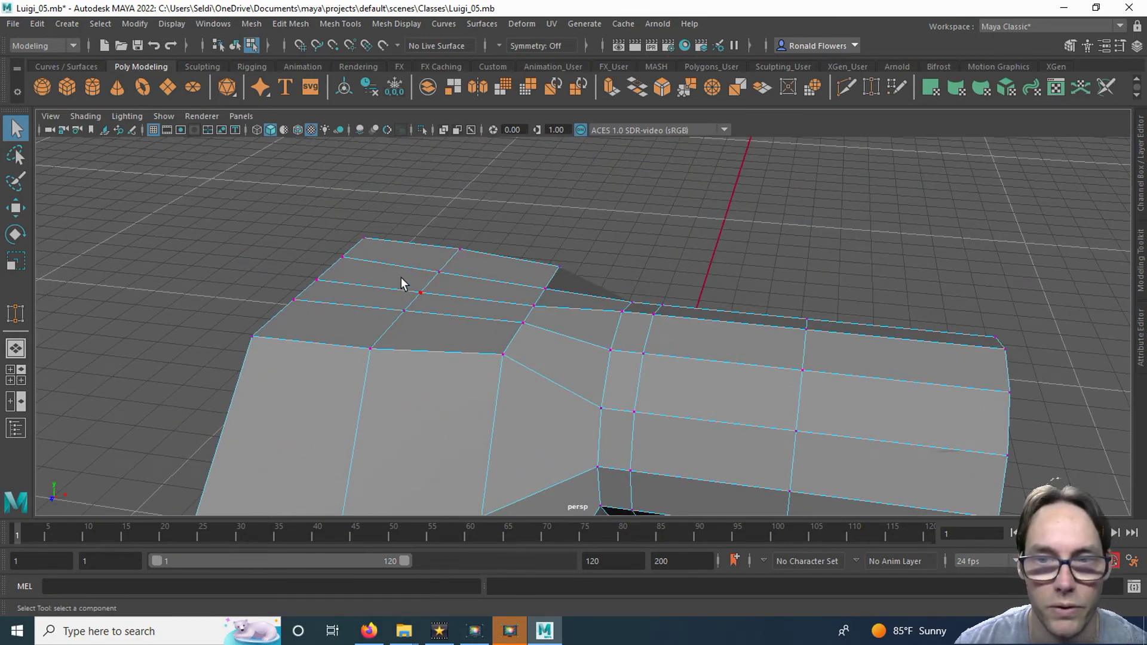
pyautogui.keyDown('alt'); pyautogui.moveTo(391, 282); pyautogui.dragTo(350, 273); pyautogui.keyUp('alt')
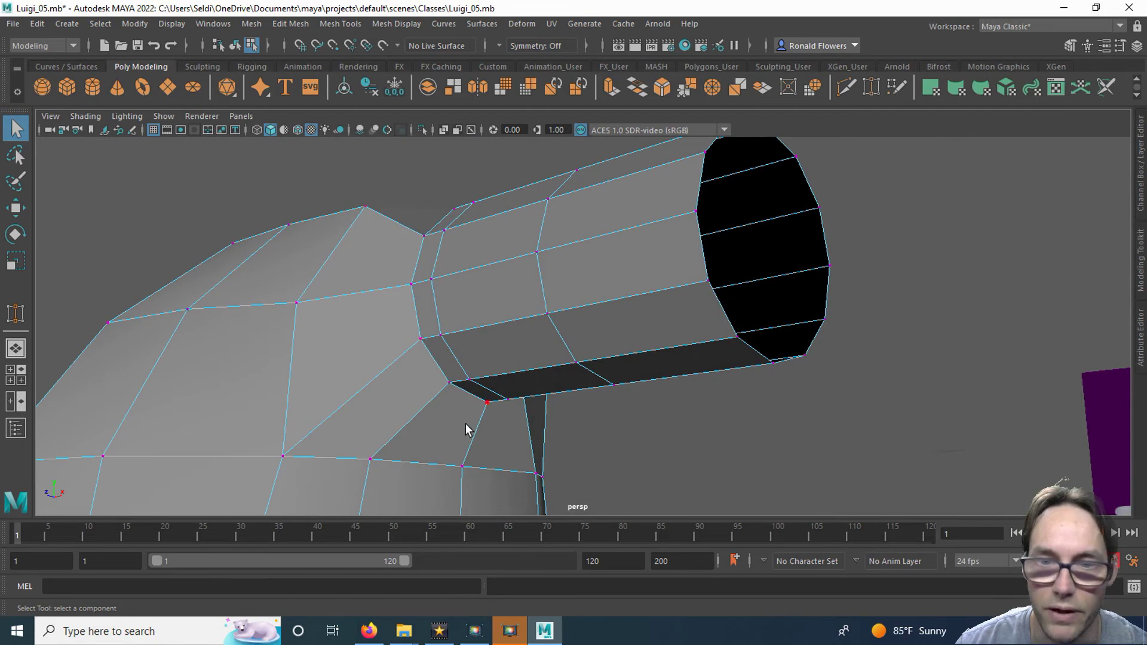
pyautogui.keyDown('alt'); pyautogui.moveTo(465, 424); pyautogui.dragTo(407, 360); pyautogui.keyUp('alt')
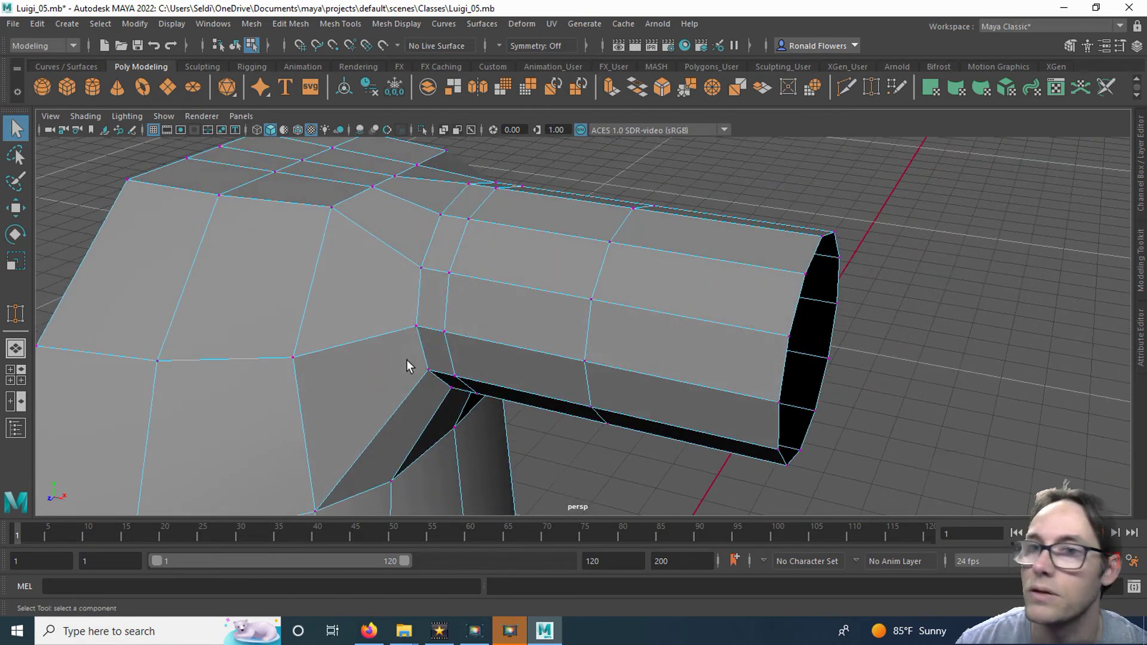
pyautogui.click(845, 84)
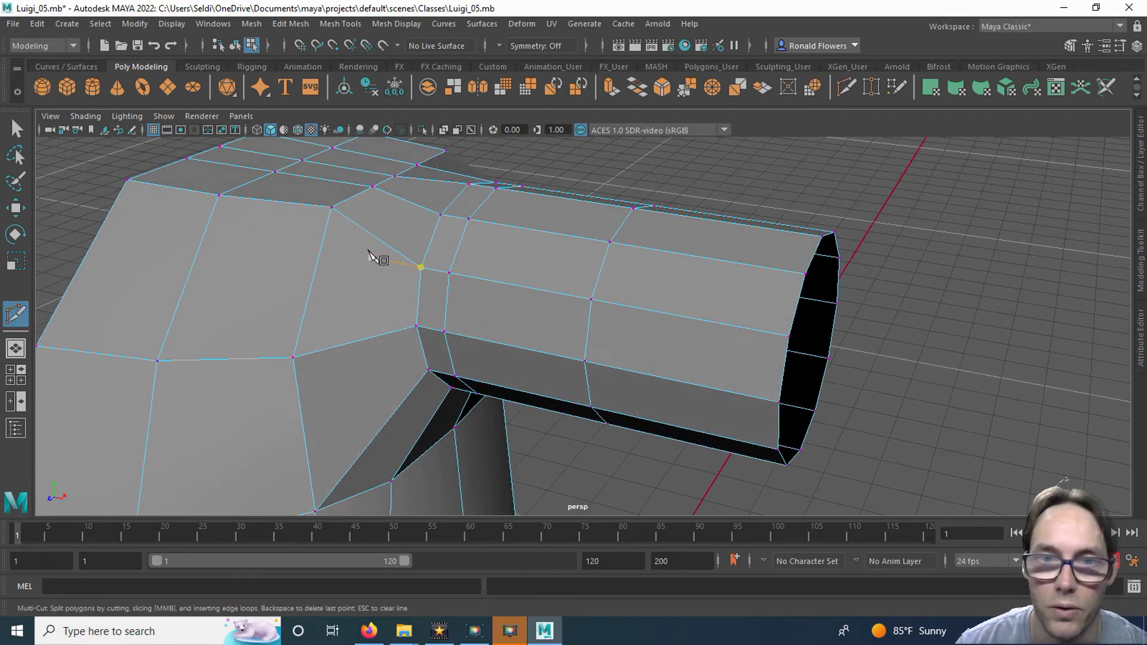
pyautogui.press('ctrl')
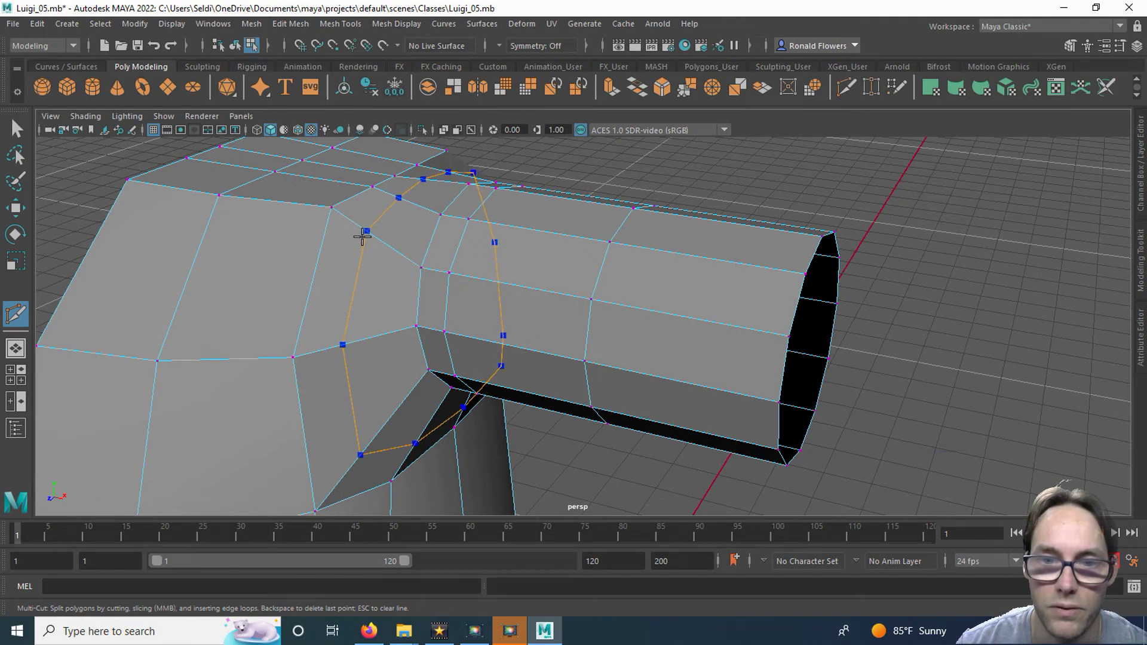
pyautogui.keyDown('ctrl'); pyautogui.click(363, 237); pyautogui.keyUp('ctrl')
# Leave the cutting tool and examine the shoulder's new edge flow and the whole body from several angles.
pyautogui.keyDown('alt'); pyautogui.moveTo(597, 377); pyautogui.dragTo(558, 397); pyautogui.keyUp('alt')
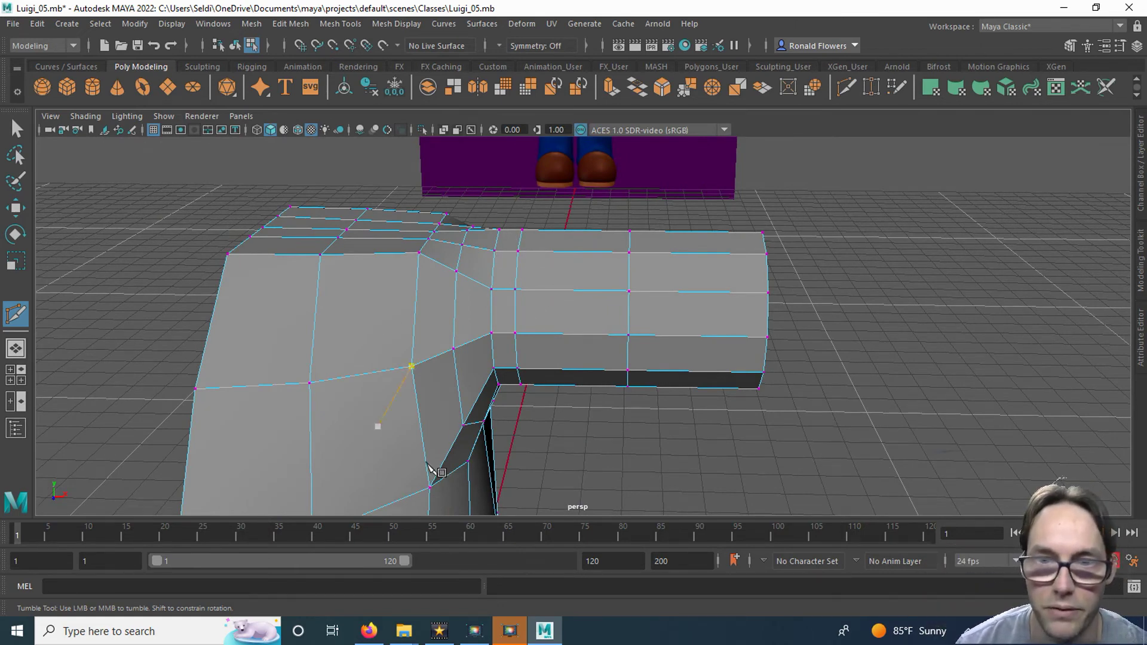
pyautogui.keyDown('alt'); pyautogui.moveTo(550, 441); pyautogui.dragTo(549, 408); pyautogui.keyUp('alt')
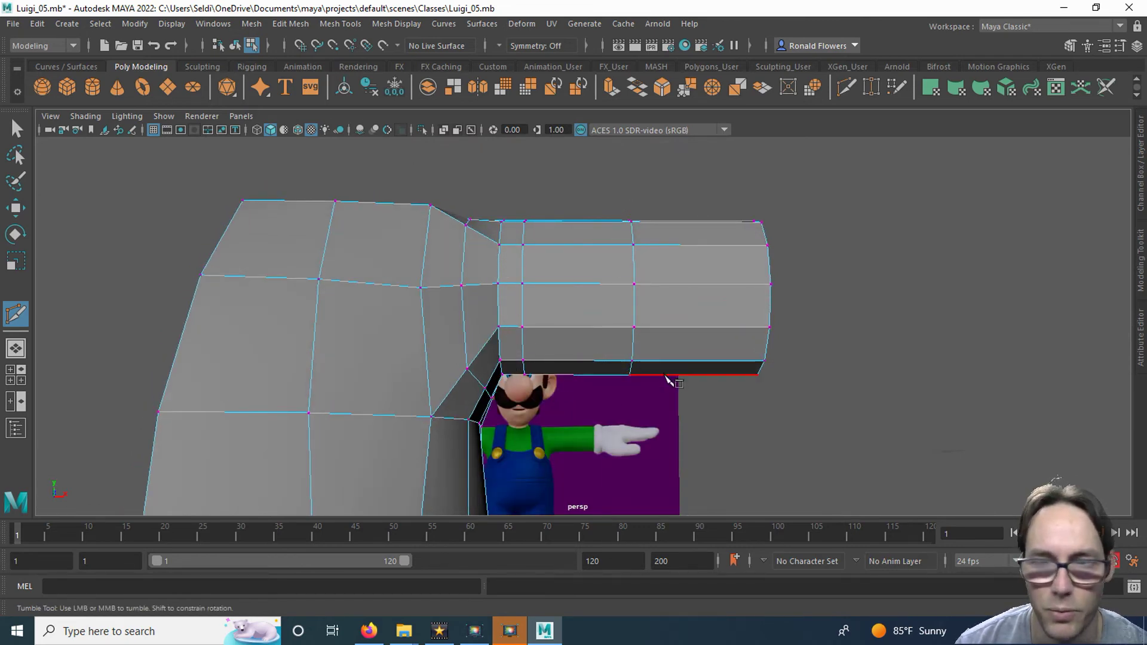
pyautogui.keyDown('alt'); pyautogui.moveTo(741, 362); pyautogui.dragTo(628, 400); pyautogui.keyUp('alt')
pyautogui.press('q')
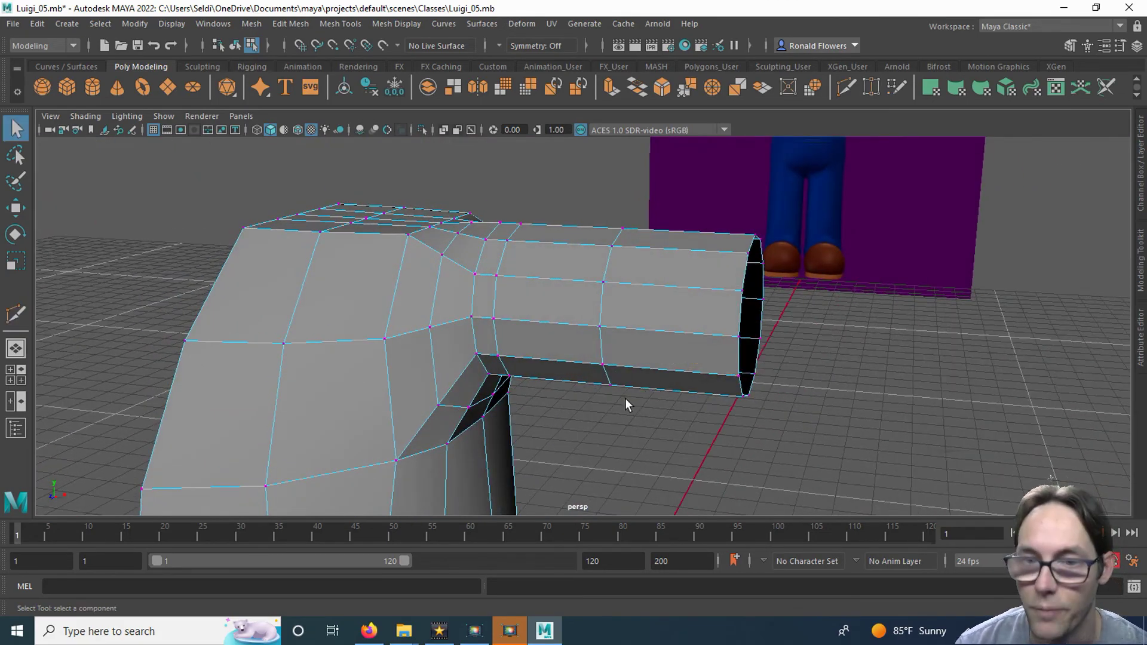
pyautogui.scroll(-8, 630, 392)
pyautogui.keyDown('alt'); pyautogui.moveTo(622, 435); pyautogui.dragTo(591, 342, button='middle'); pyautogui.keyUp('alt')
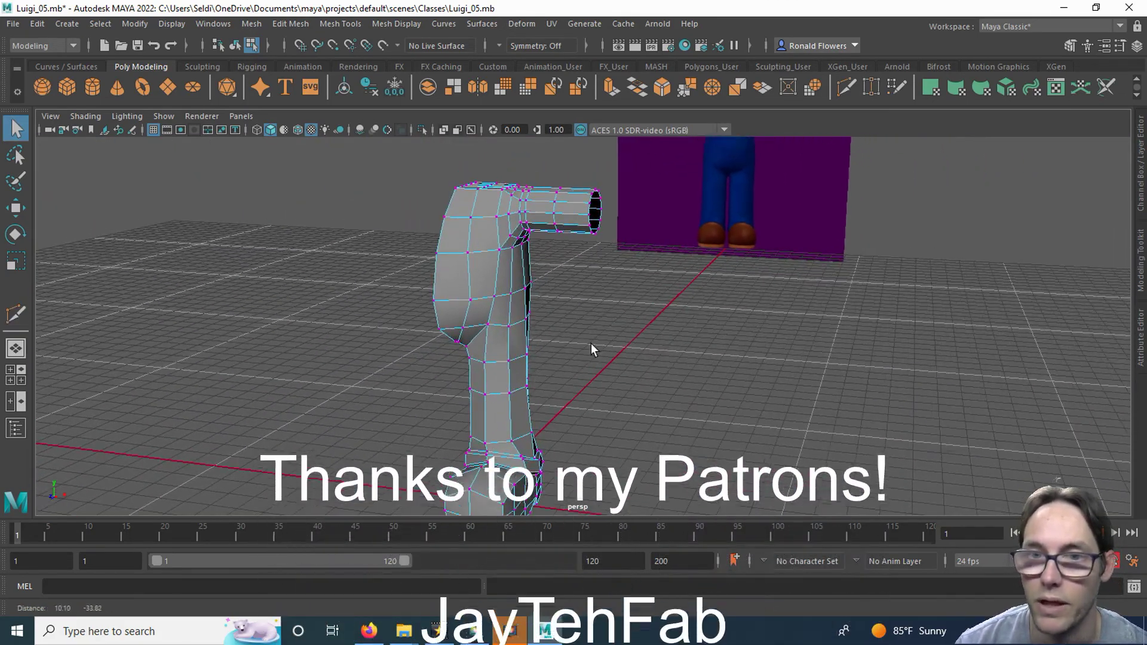
pyautogui.scroll(-4, 593, 339)
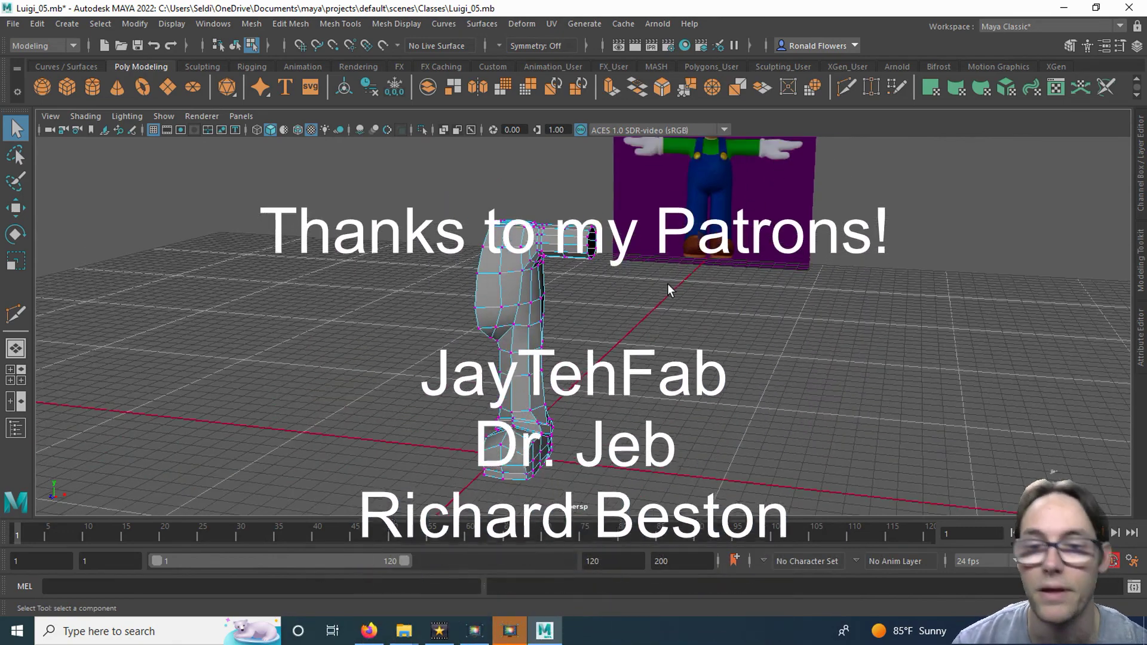